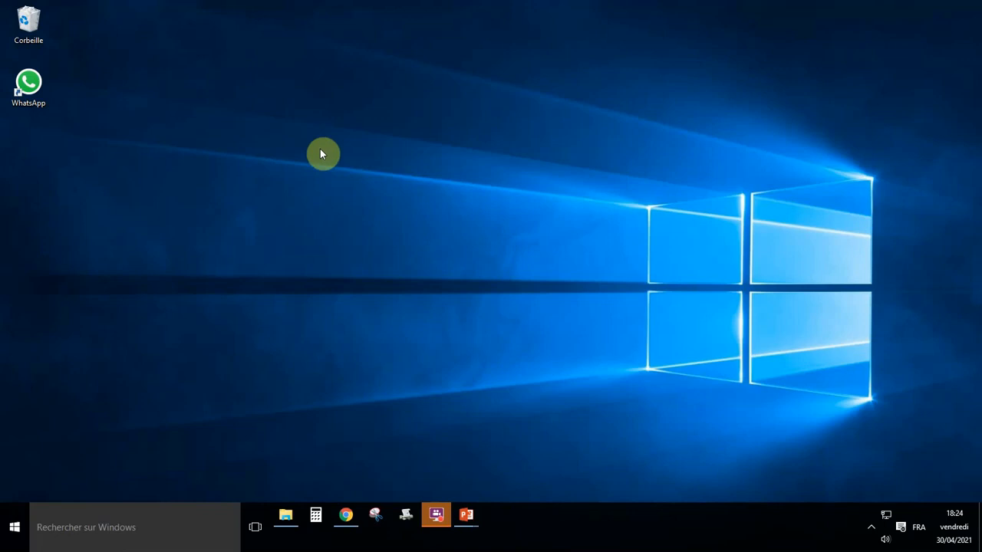
# Create a new Microsoft Word document on the desktop and delete it again
pyautogui.rightClick(320, 150)
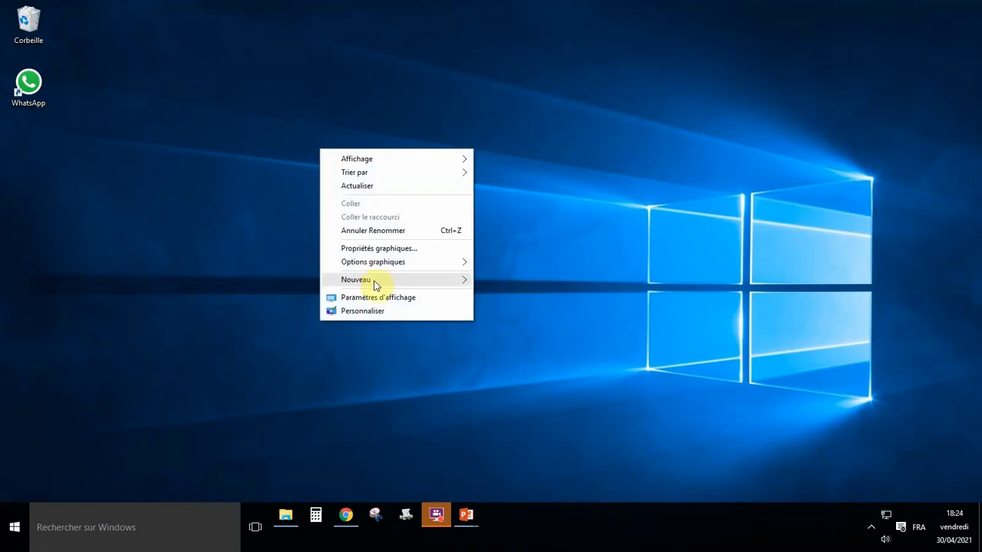
pyautogui.moveTo(376, 282)
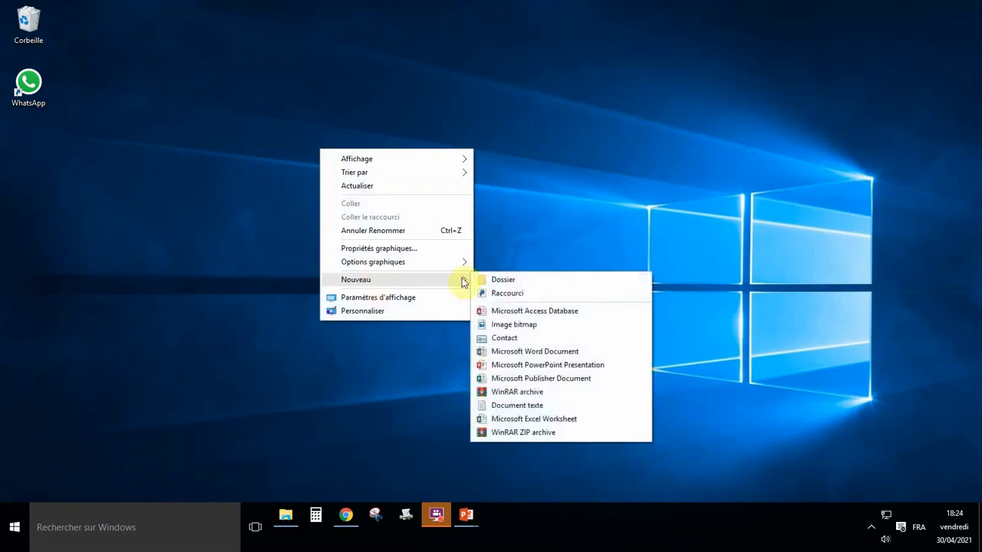
pyautogui.click(535, 353)
pyautogui.press('Return')
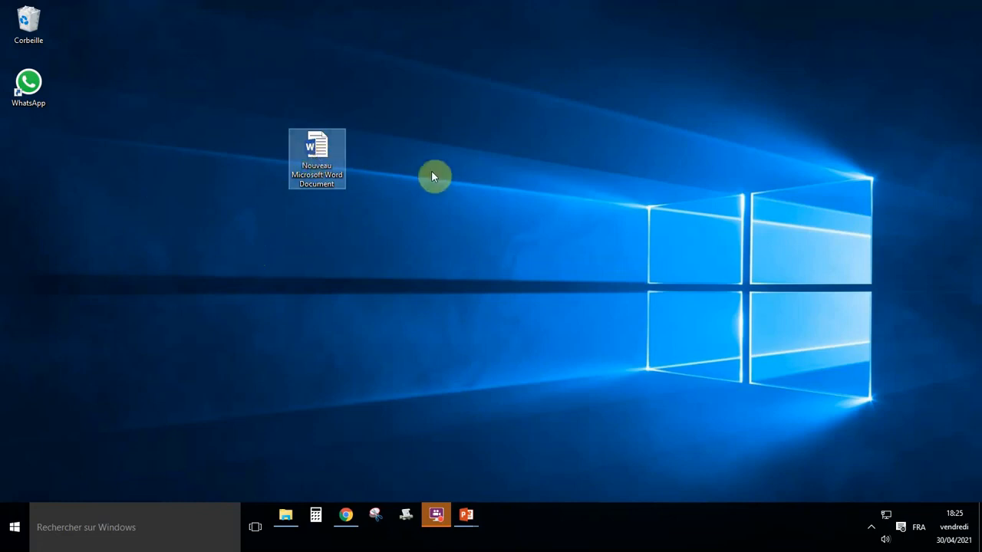
pyautogui.press('Delete')
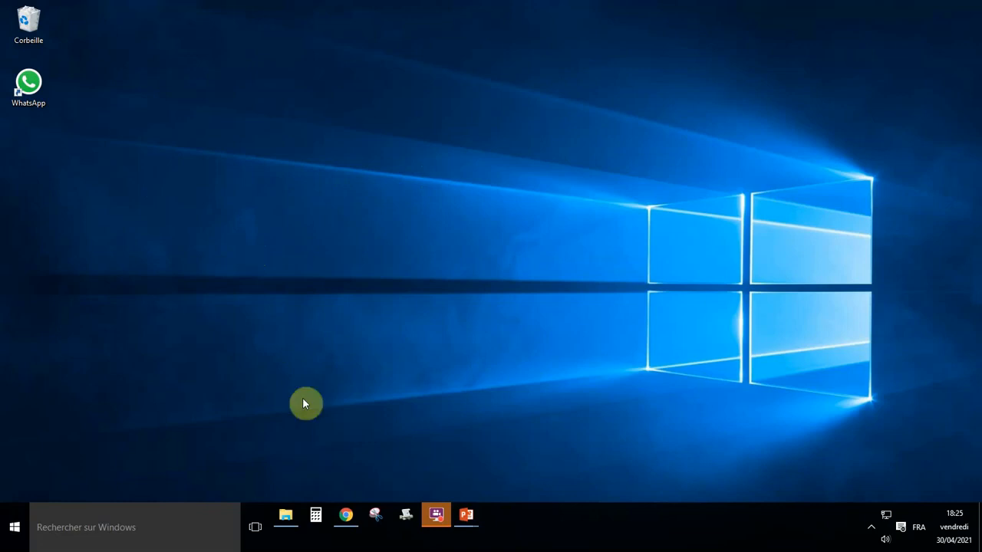
# Switch to File Explorer and view the folders on local disk C:
pyautogui.moveTo(288, 517)
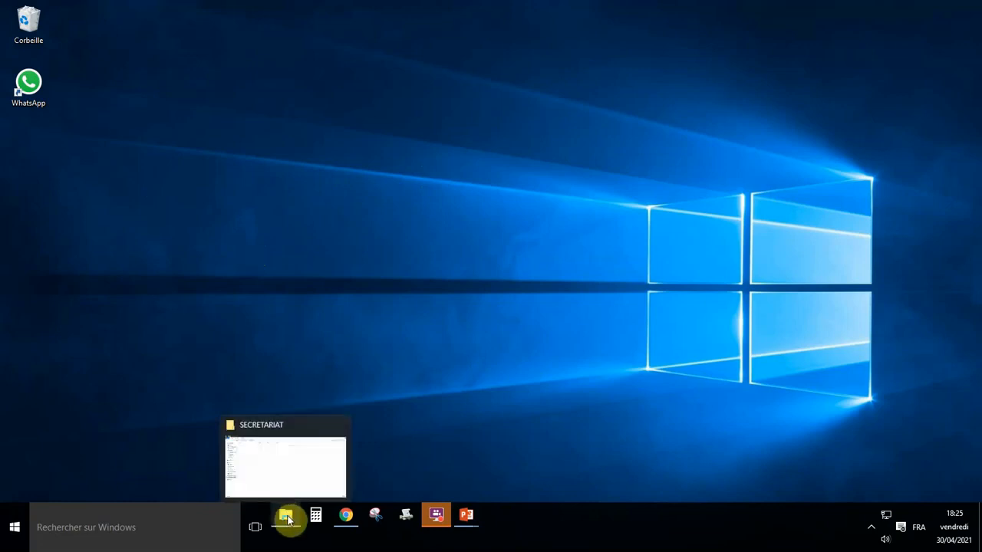
pyautogui.click(288, 517)
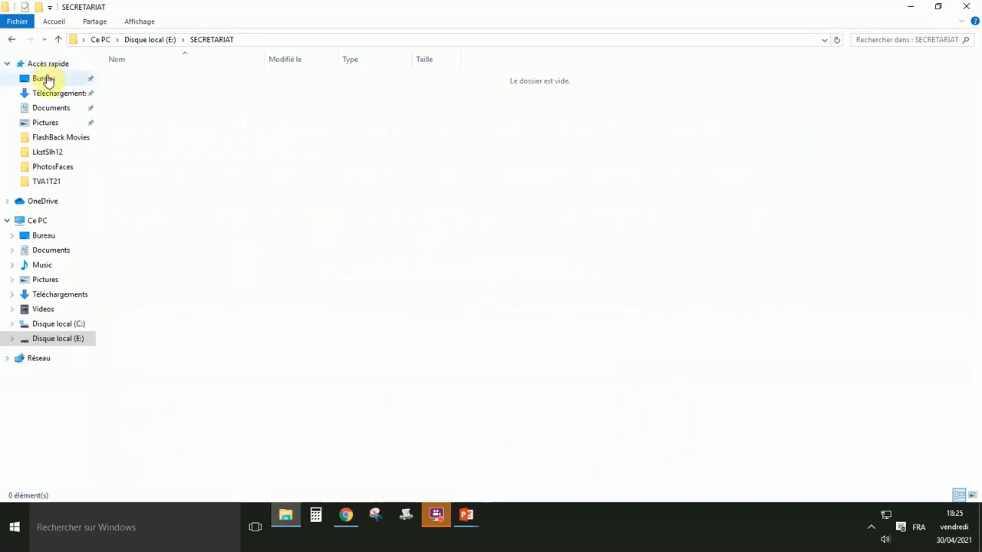
pyautogui.click(50, 328)
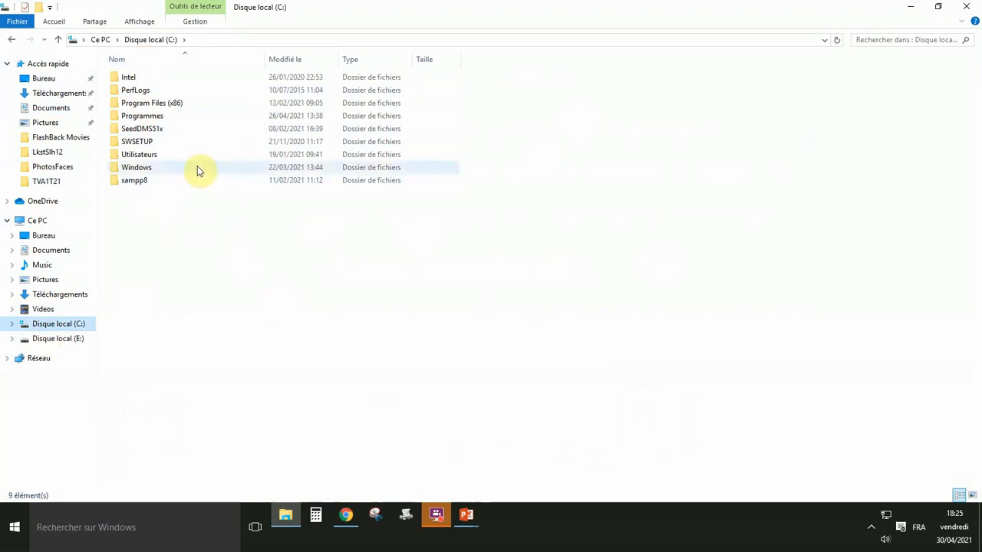
pyautogui.moveTo(197, 169)
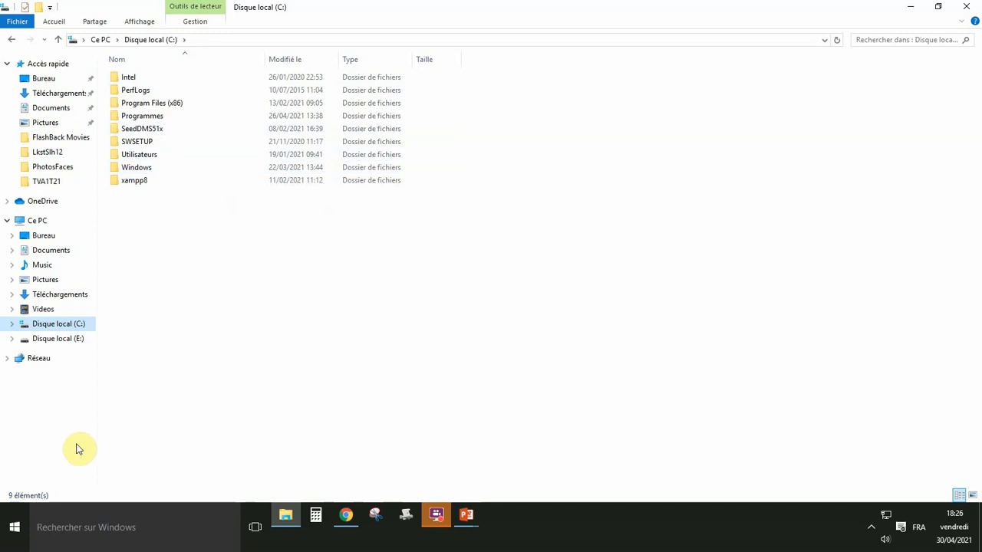
# Create a folder named "Comptes rendus" inside the SECRETARIAT folder on local disk E:
pyautogui.click(73, 345)
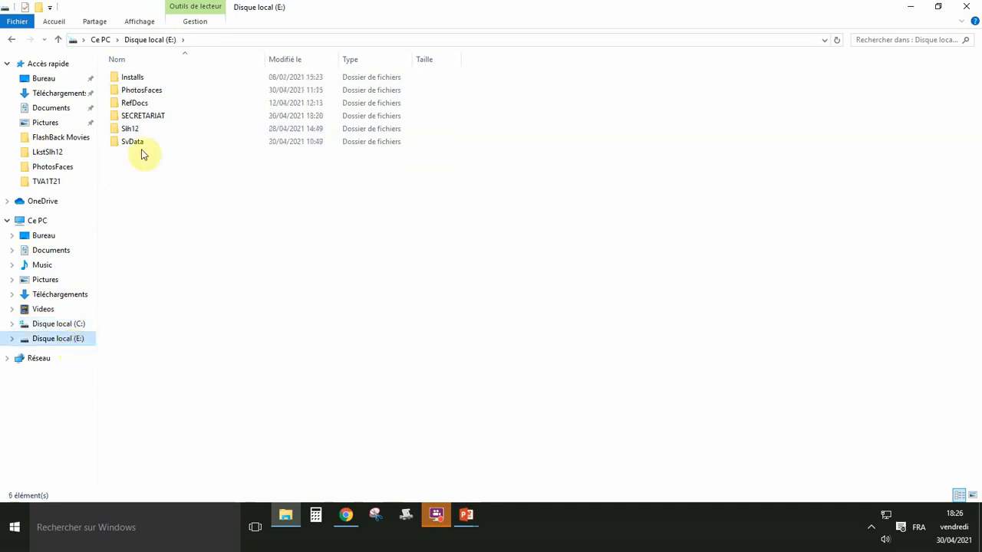
pyautogui.doubleClick(140, 116)
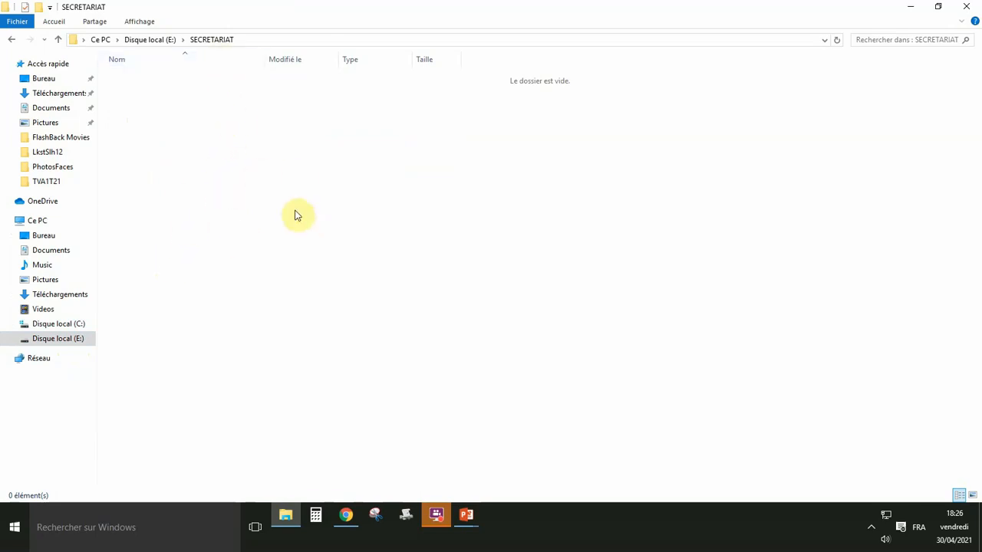
pyautogui.rightClick(293, 182)
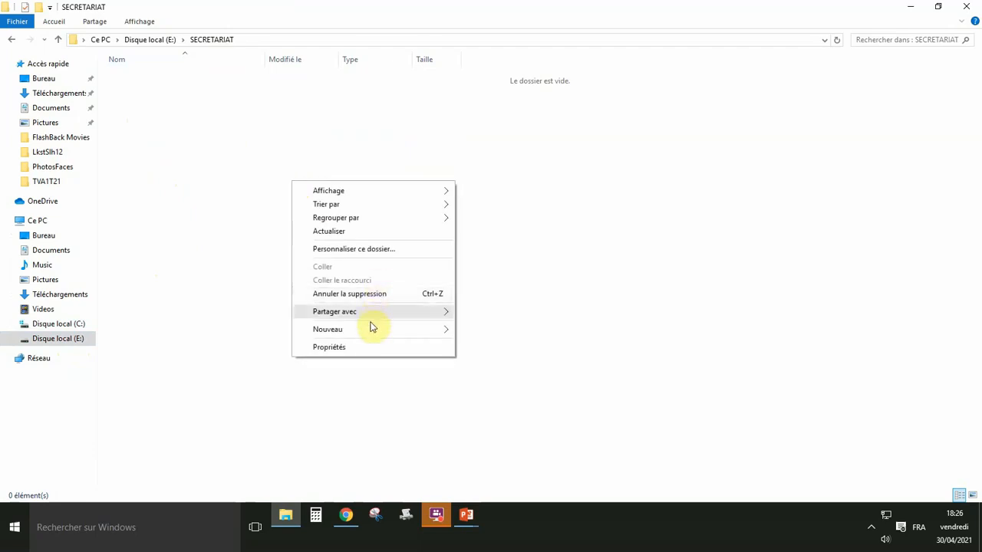
pyautogui.moveTo(373, 329)
pyautogui.click(477, 330)
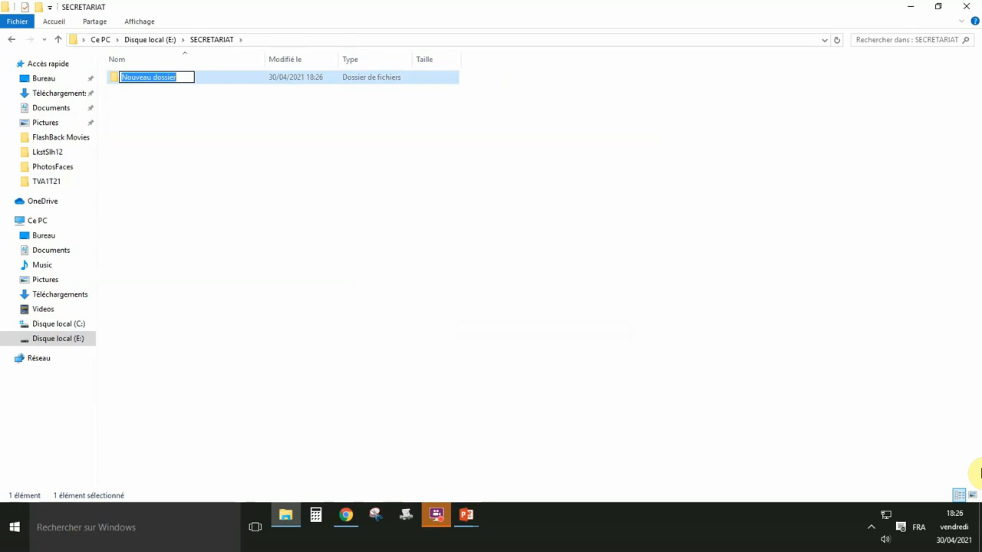
pyautogui.write('C')
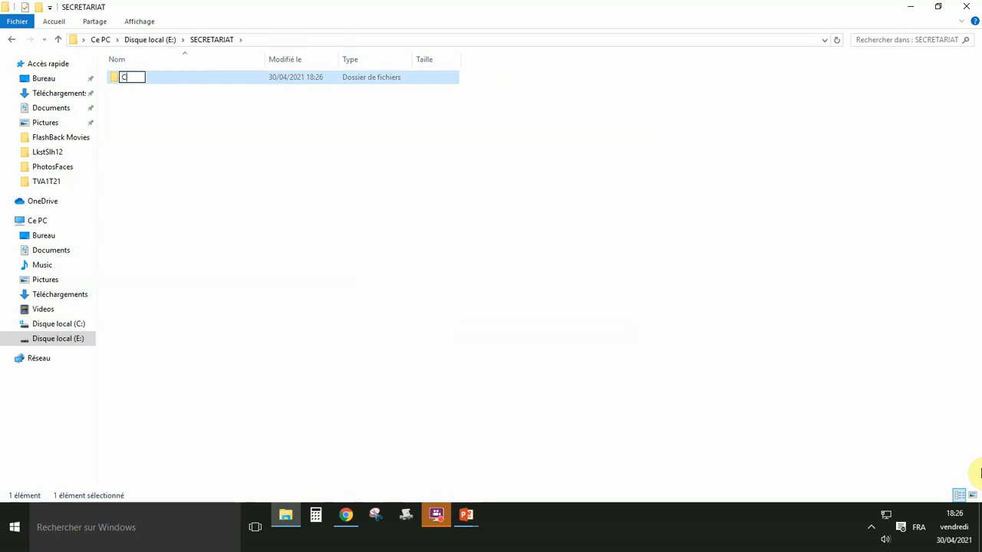
pyautogui.write('omptes rendu')
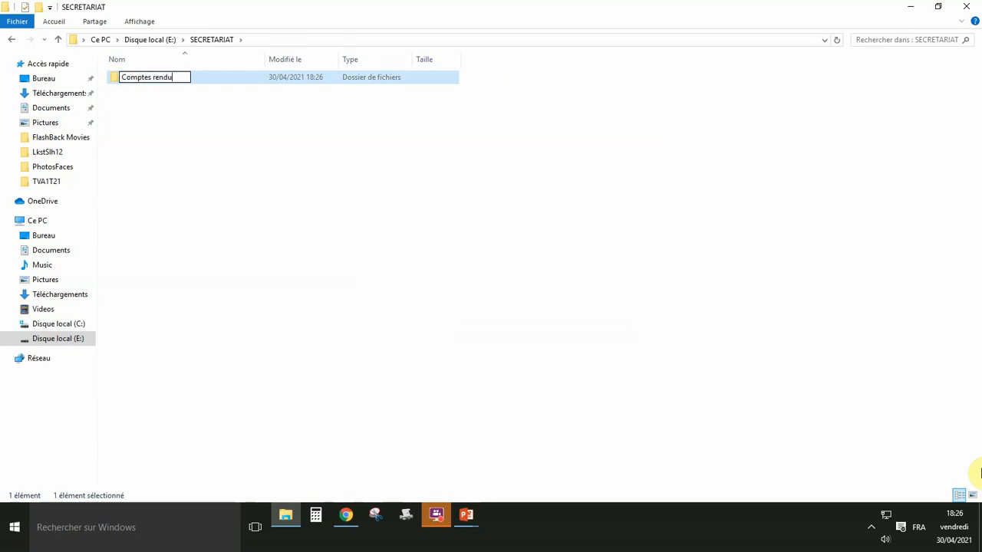
pyautogui.write('s')
pyautogui.press('Return')
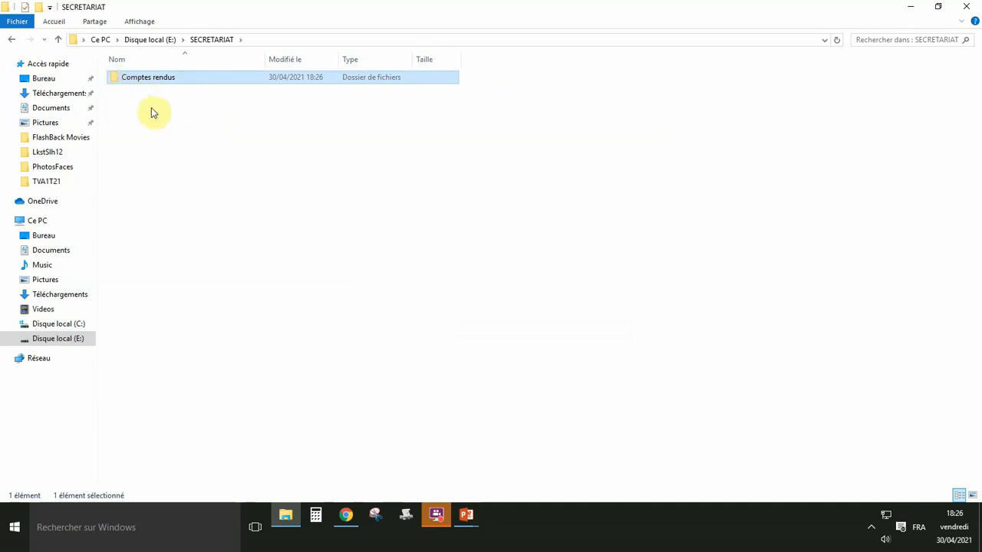
# Create a Microsoft Word document inside the Comptes rendus folder and enter the name "Compte rendu_Chef de division administrative_"
pyautogui.doubleClick(116, 78)
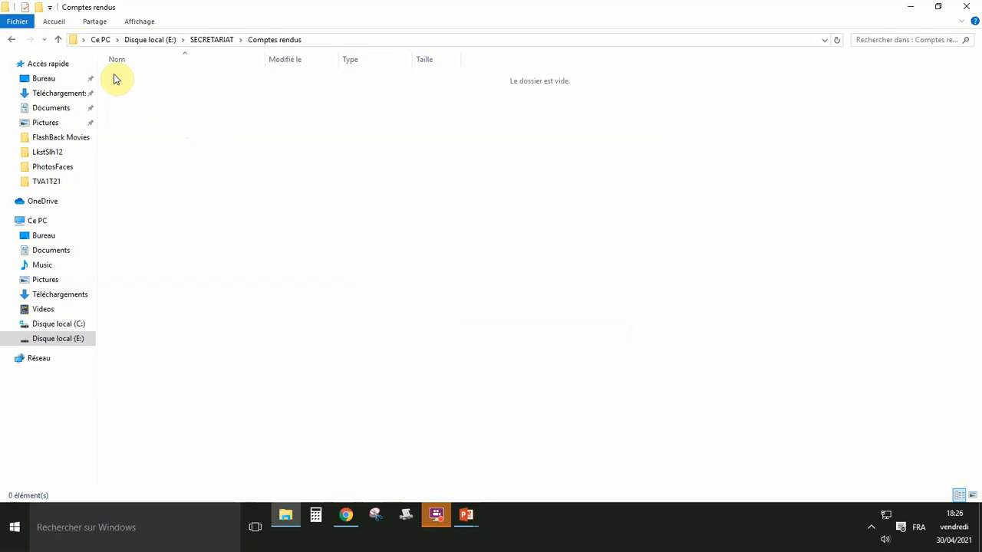
pyautogui.rightClick(269, 158)
pyautogui.moveTo(328, 309)
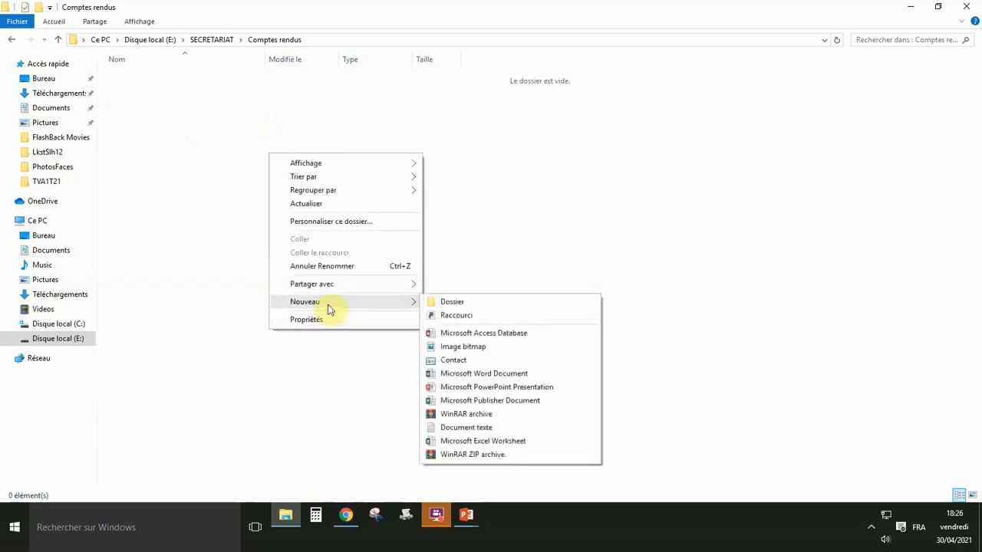
pyautogui.click(479, 376)
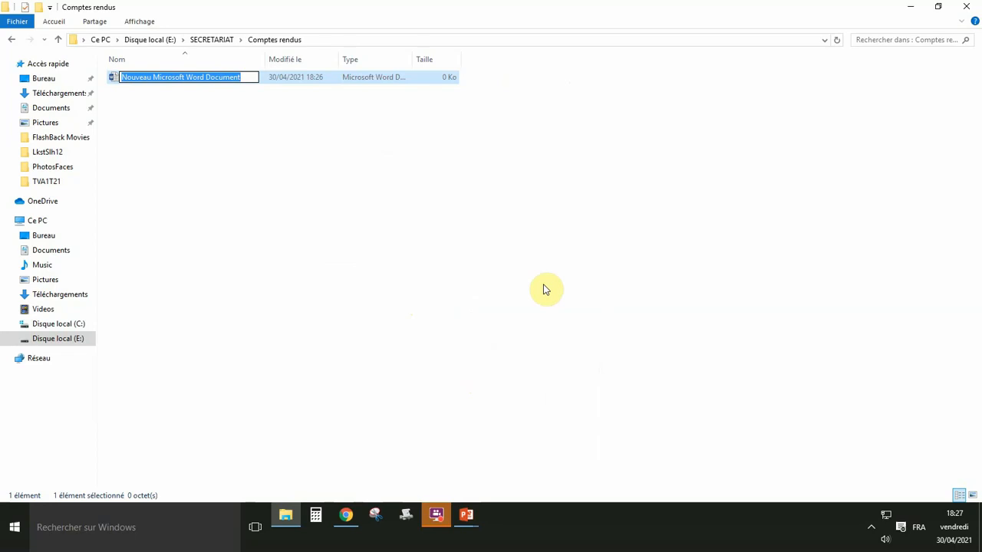
pyautogui.write('Com')
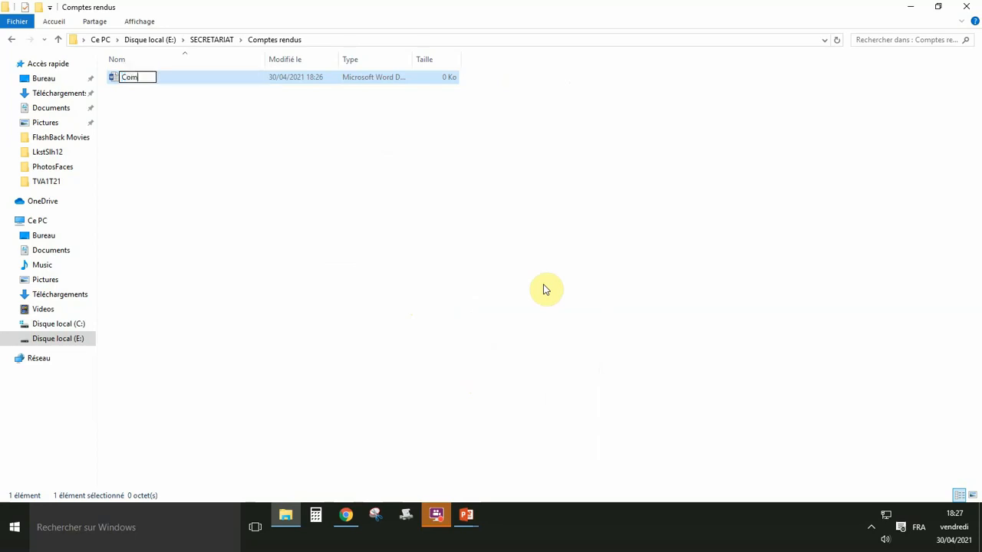
pyautogui.write('pte rendu')
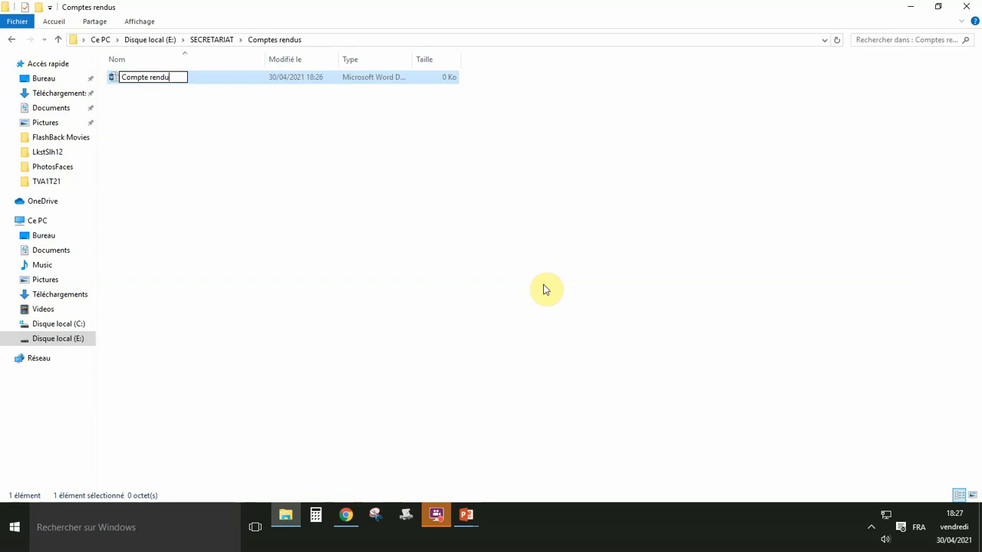
pyautogui.write('_')
pyautogui.write('Chef')
pyautogui.write('de divi')
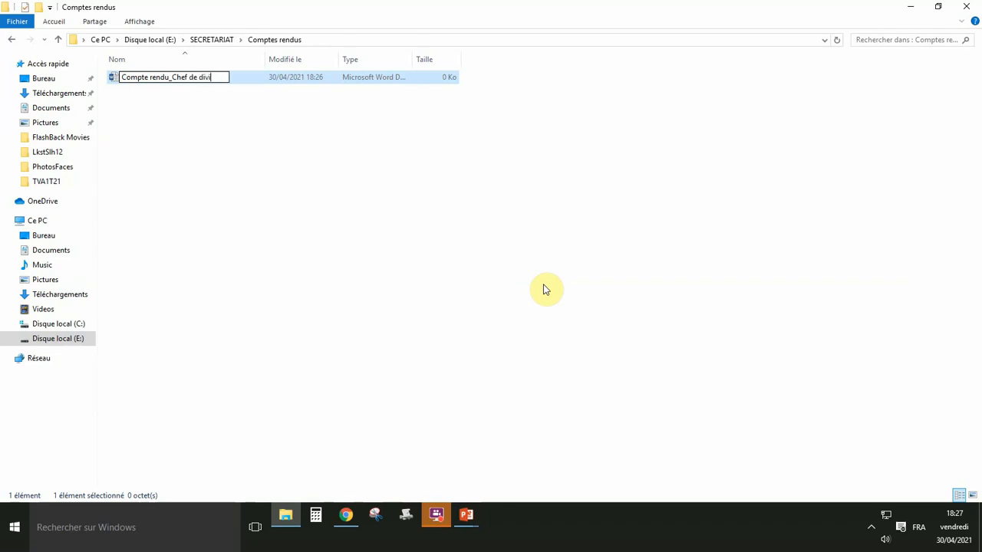
pyautogui.write('sion admini')
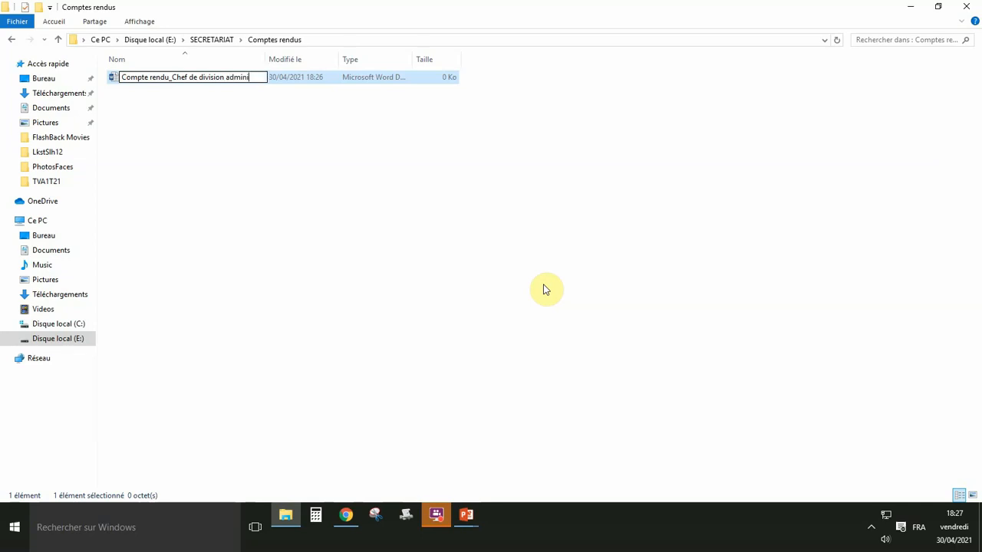
pyautogui.write('strative')
pyautogui.write('_')
# Insert "mission audit interne_" before "Chef de division" in the document's file name
pyautogui.press('Left')
pyautogui.press('Left')
pyautogui.press('Left')
pyautogui.press('Left')
pyautogui.press('Left')
pyautogui.press('Left')
pyautogui.press('Left')
pyautogui.write('missio')
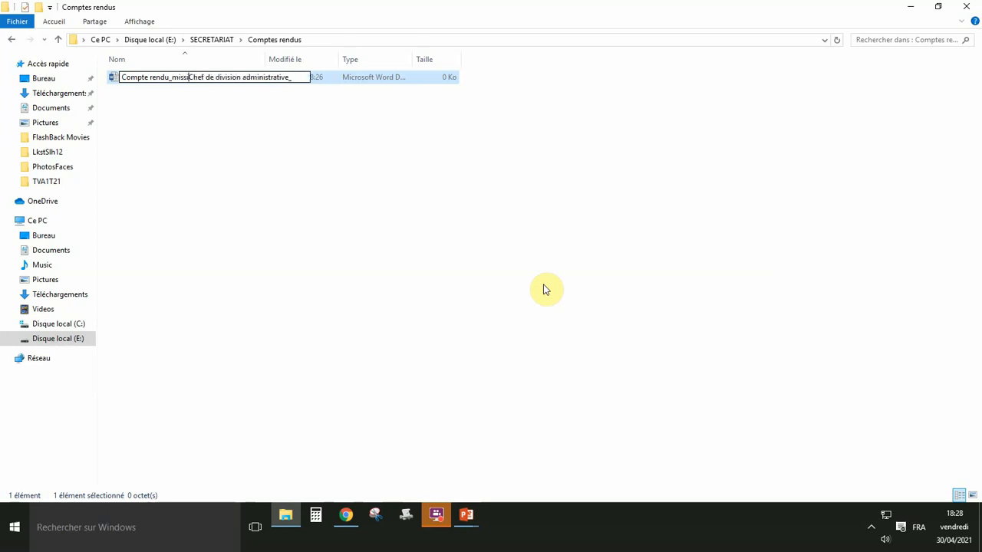
pyautogui.write('n')
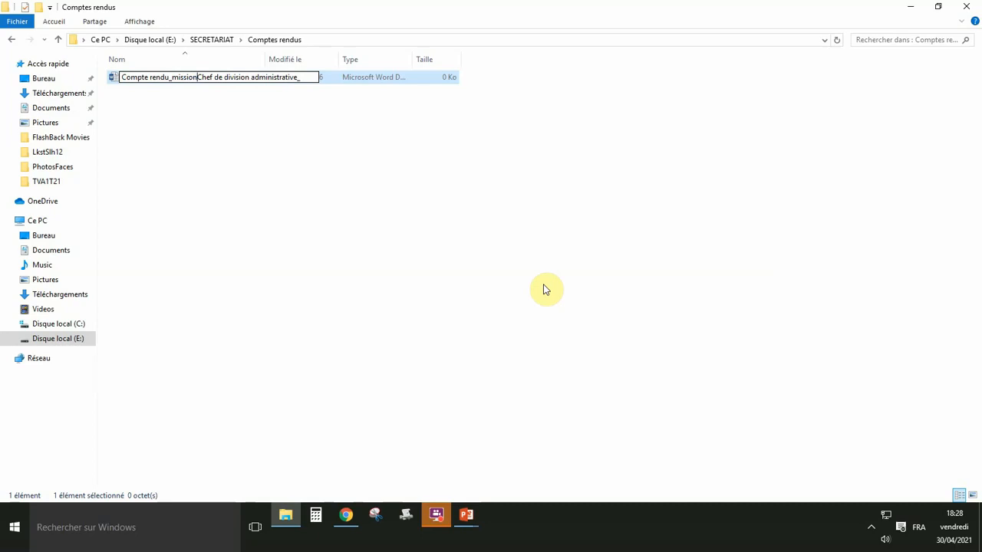
pyautogui.write(' audi')
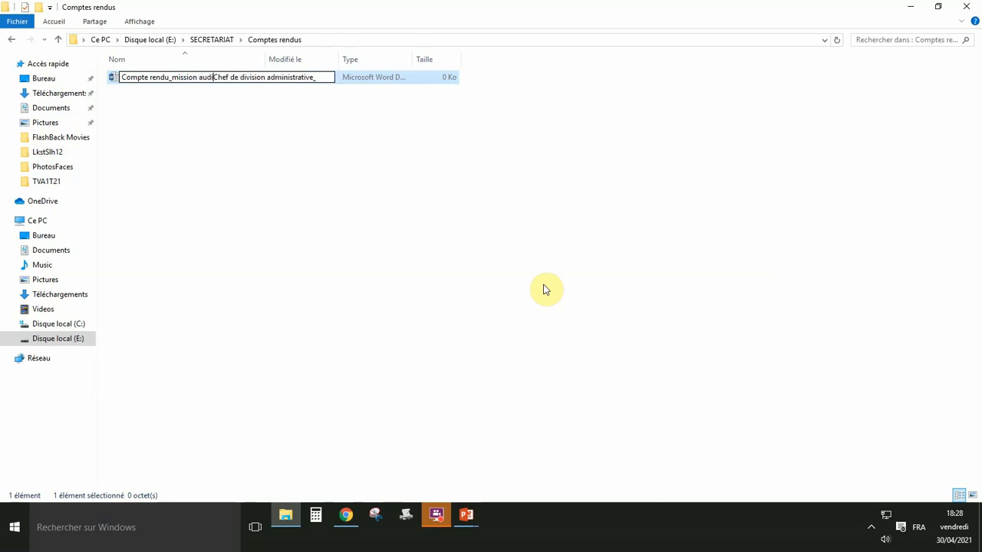
pyautogui.write('t')
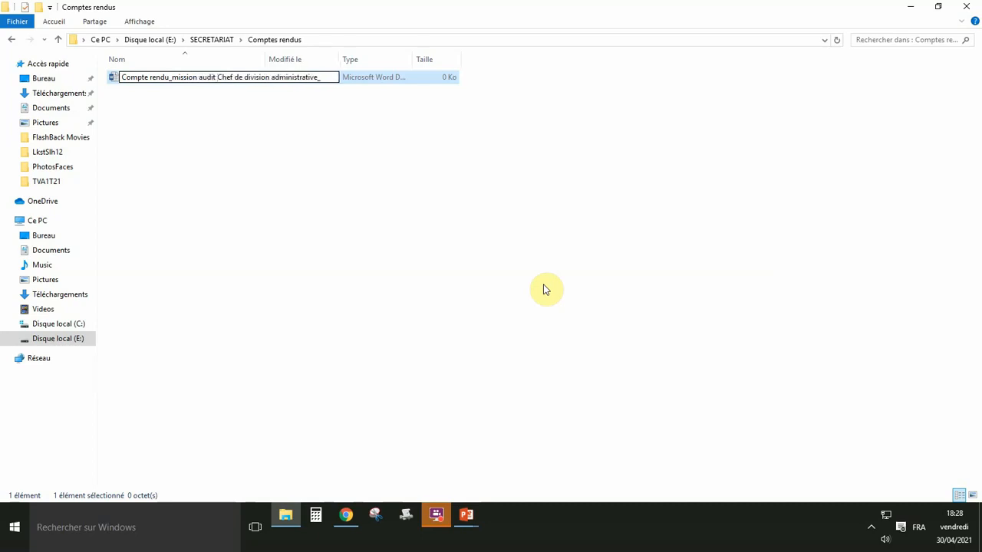
pyautogui.write(' intern')
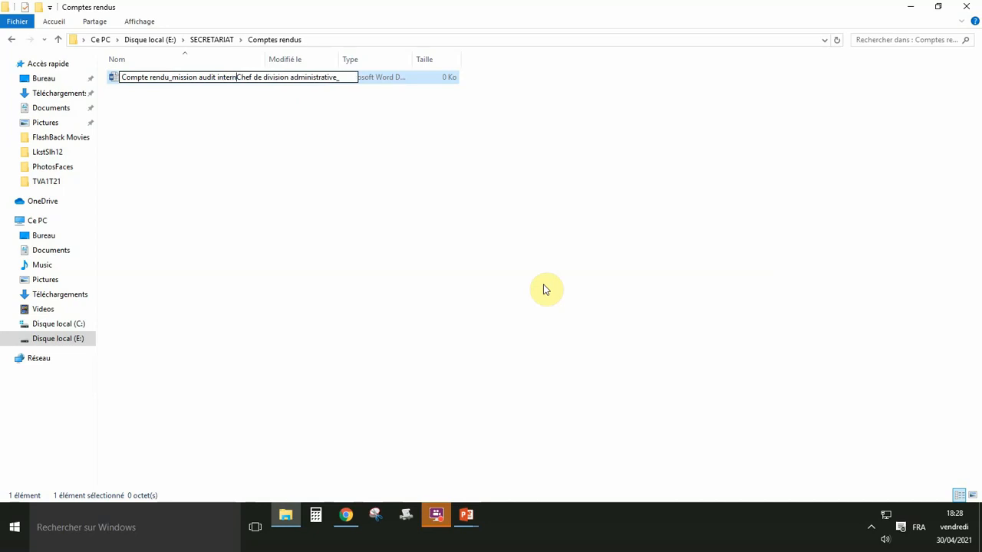
pyautogui.write('e_')
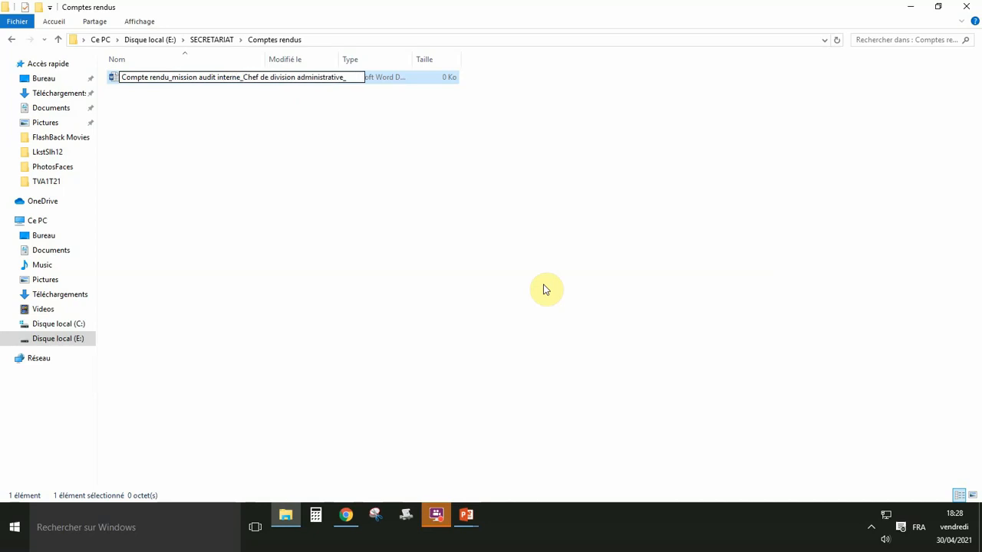
# Append the date 30042021 to the end of the document's file name
pyautogui.press('Right')
pyautogui.press('Right')
pyautogui.press('Right')
pyautogui.press('Right')
pyautogui.press('Right')
pyautogui.press('Right')
pyautogui.press('Right')
pyautogui.press('Right')
pyautogui.press('Right')
pyautogui.press('Right')
pyautogui.press('Right')
pyautogui.press('Right')
pyautogui.press('Right')
pyautogui.press('Right')
pyautogui.press('Right')
pyautogui.press('Right')
pyautogui.press('Right')
pyautogui.write('30042021')
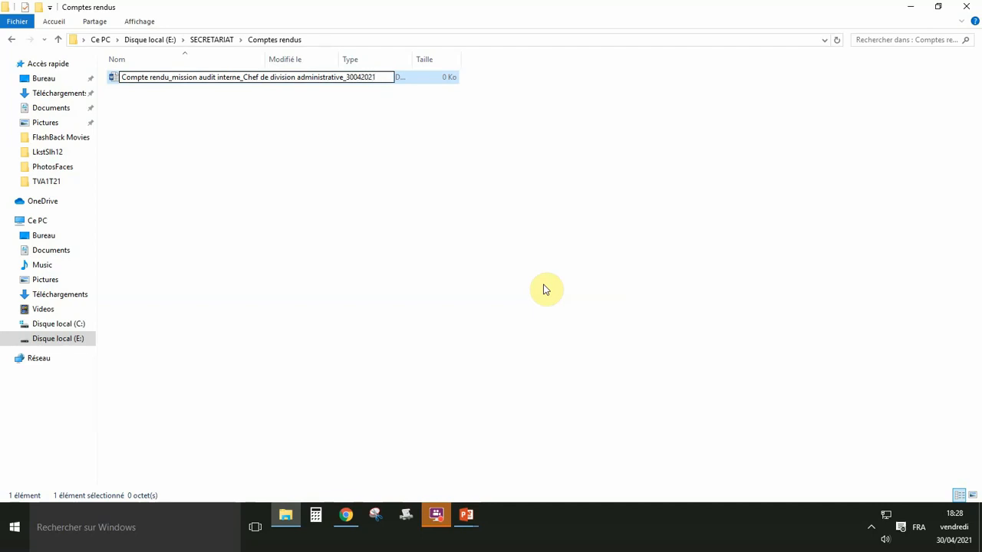
# Replace the month 04 with "avr" so the file name ends in 30avr2021, and finish renaming
pyautogui.press('Left')
pyautogui.press('Left')
pyautogui.press('Left')
pyautogui.press('Left')
pyautogui.press('BackSpace')
pyautogui.press('BackSpace')
pyautogui.write('avr')
pyautogui.press('Return')
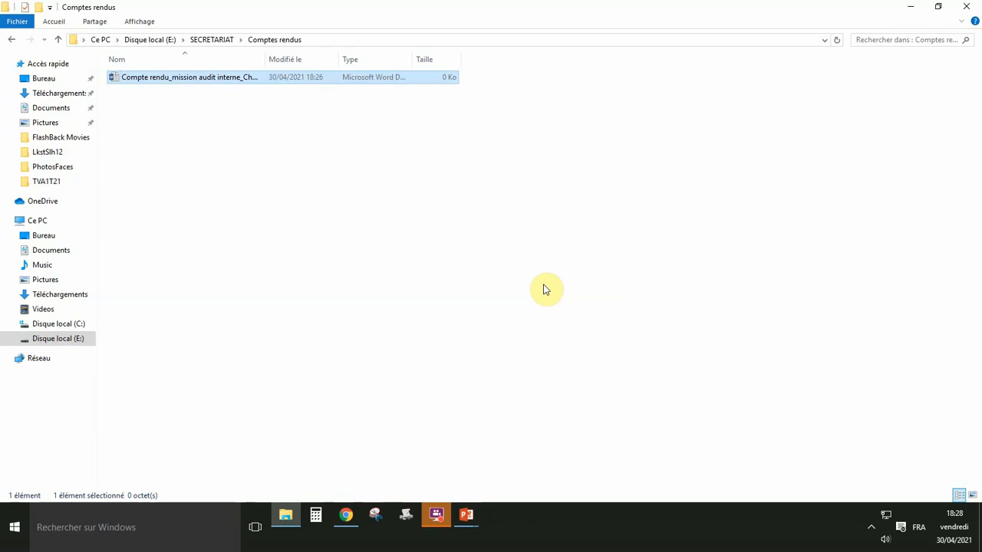
# Open the renamed document in Word and set the page zoom to 110%
pyautogui.press('Return')
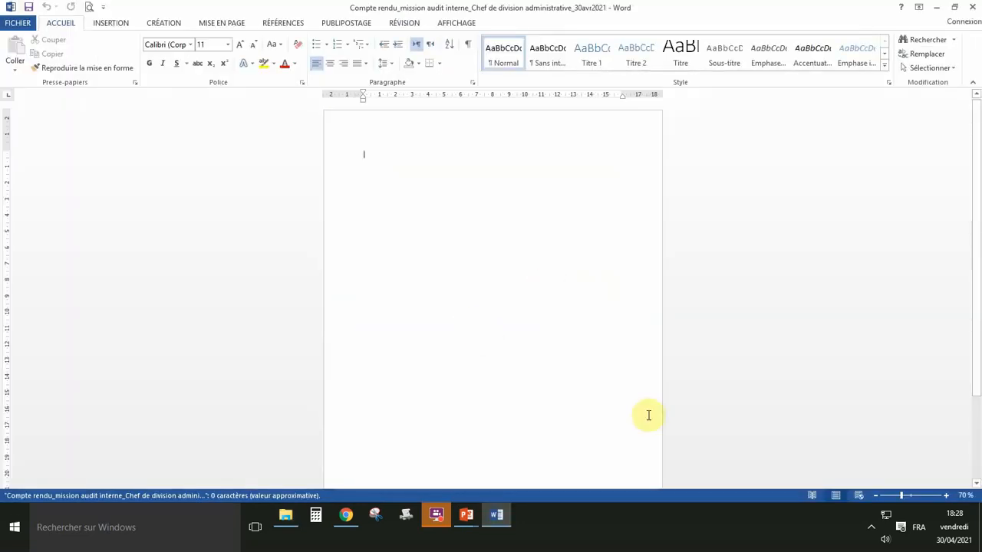
pyautogui.click(949, 497)
pyautogui.click(948, 497)
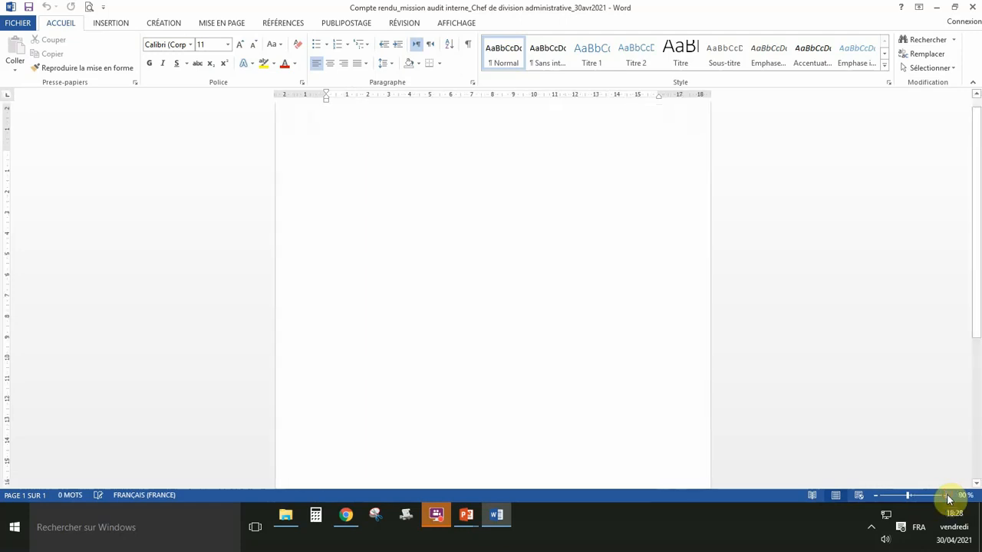
pyautogui.click(949, 497)
pyautogui.click(949, 497)
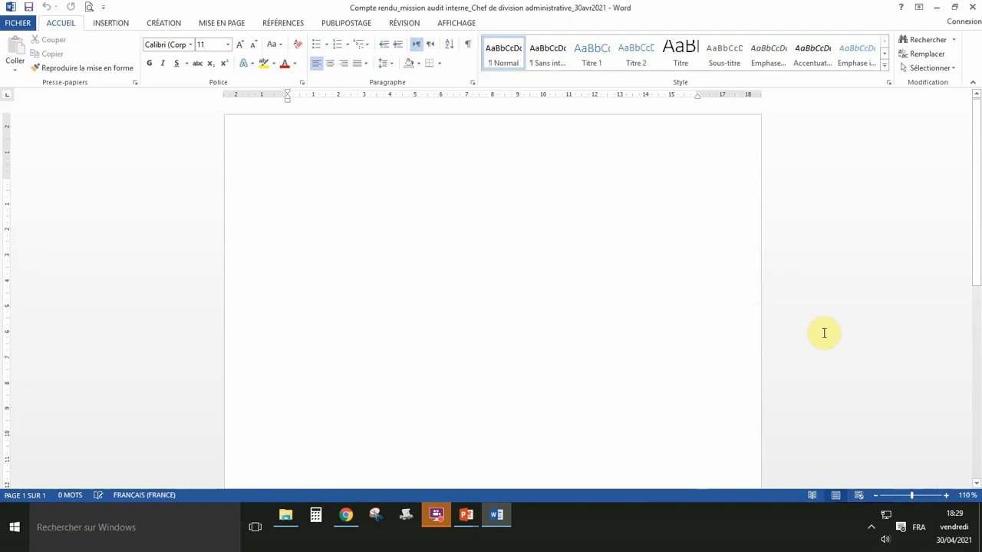
# Write the letterhead lines "Administration des Impôts" and "Direction de l'IR" at the start of the document
pyautogui.write('Adm')
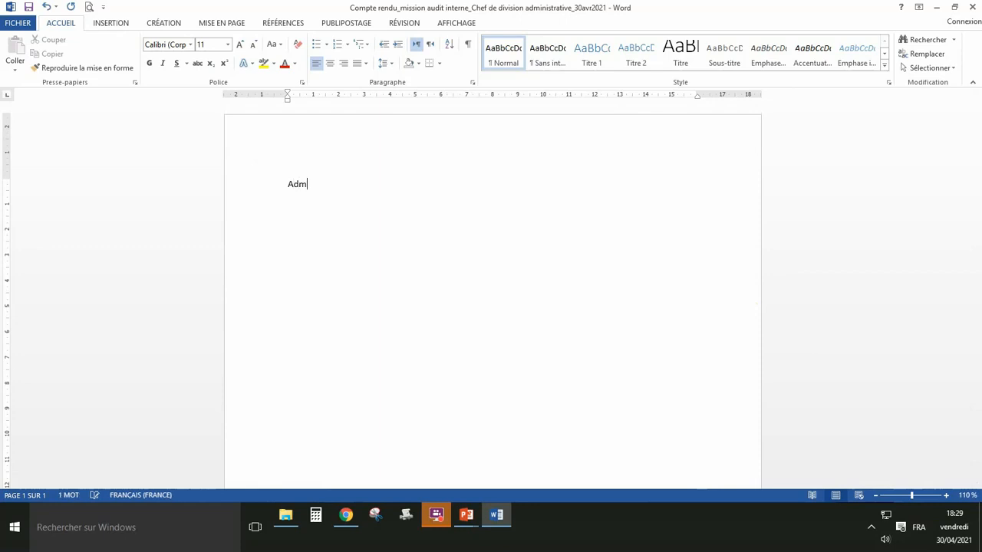
pyautogui.write('inistration des Imp')
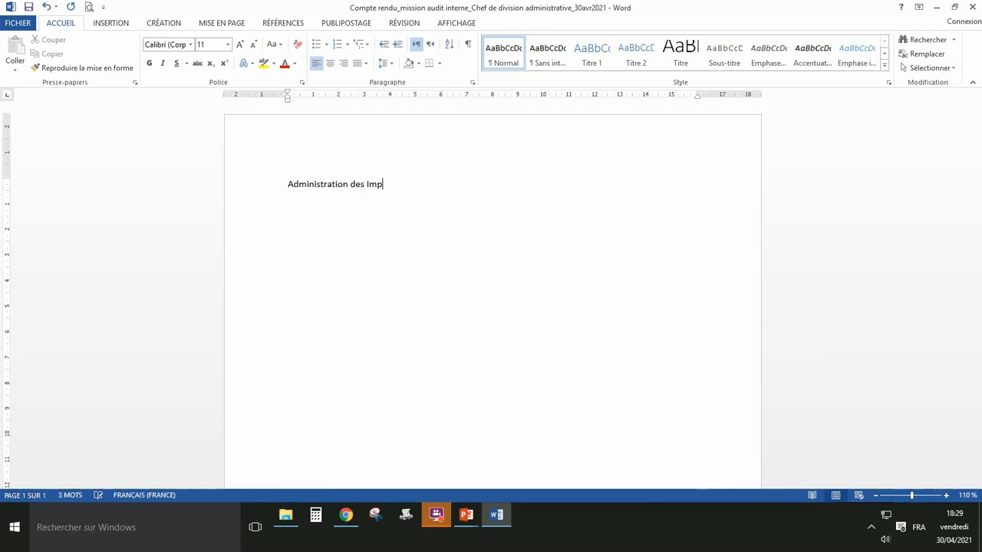
pyautogui.write('ôts')
pyautogui.press('Return')
pyautogui.write('Direction des')
pyautogui.press('BackSpace')
pyautogui.write('l')
pyautogui.write("'")
pyautogui.write('I')
# Add the reference line "N° : ………/AI/DIR" below the letterhead, leaving a blank line between them
pyautogui.write('R')
pyautogui.write('N')
pyautogui.write('°')
pyautogui.write(' : ...')
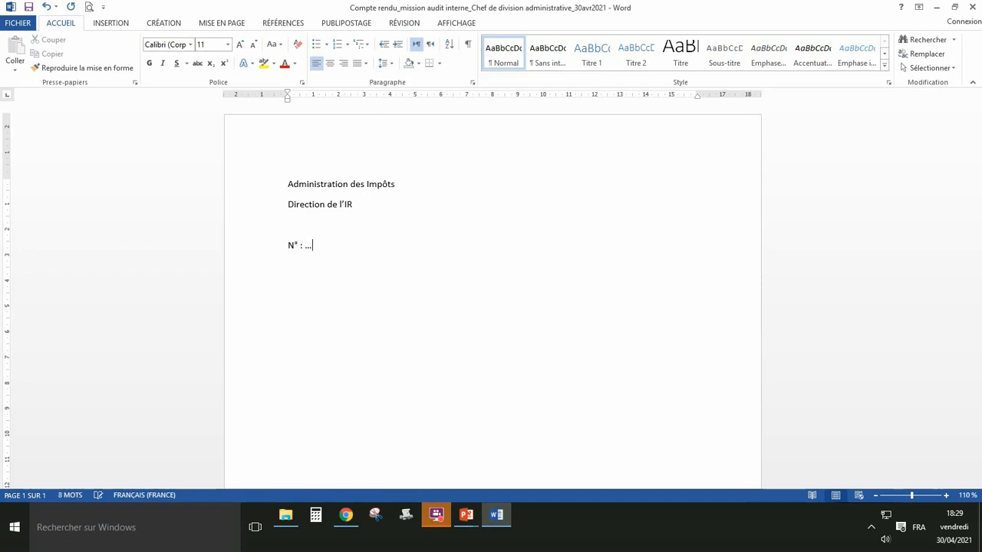
pyautogui.write('......')
pyautogui.write('/')
pyautogui.write('A')
pyautogui.write('I')
pyautogui.write('/')
pyautogui.write('D')
pyautogui.write('IR')
# Complete the reference line with "A Rabat, le :" followed by a long dotted placeholder for the date
pyautogui.write('d')
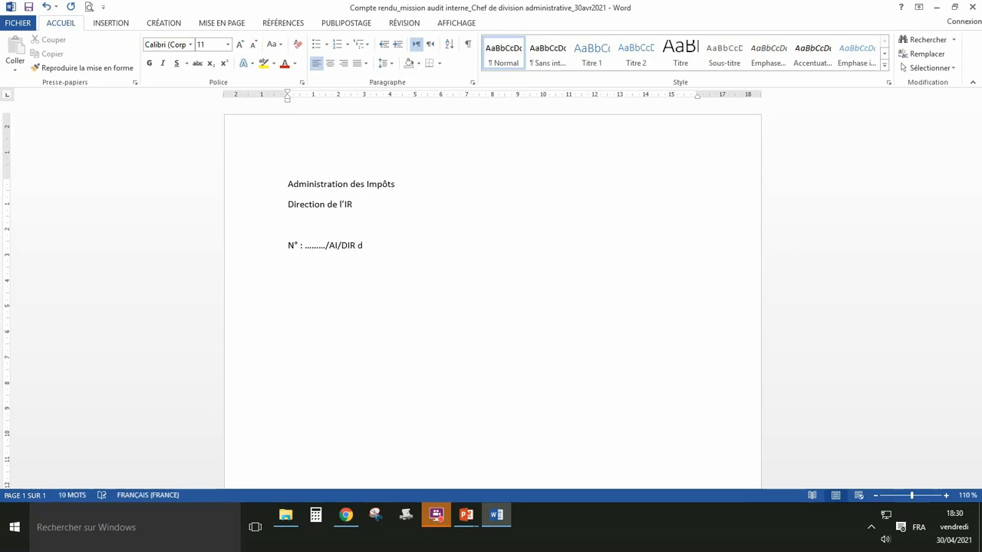
pyautogui.press('BackSpace')
pyautogui.press('Tab')
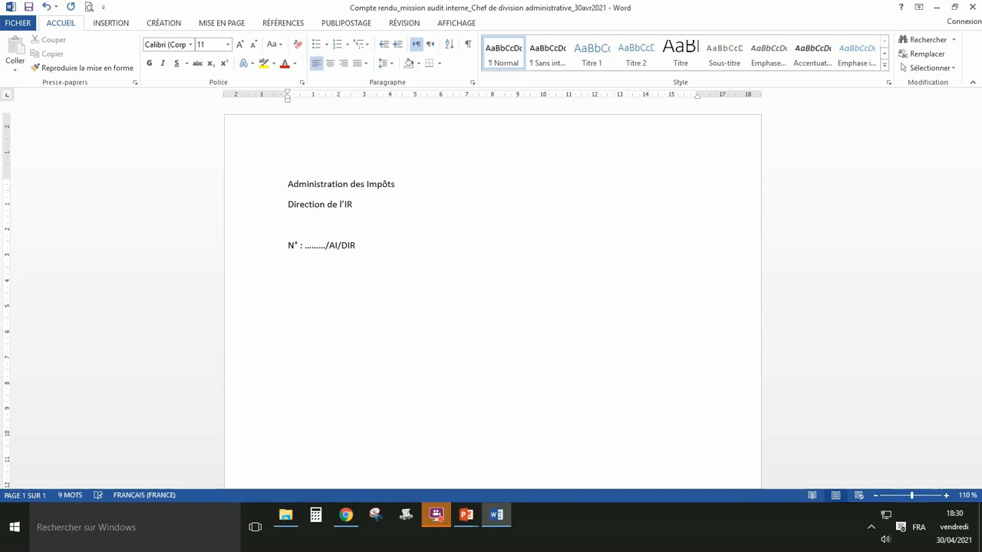
pyautogui.write('A')
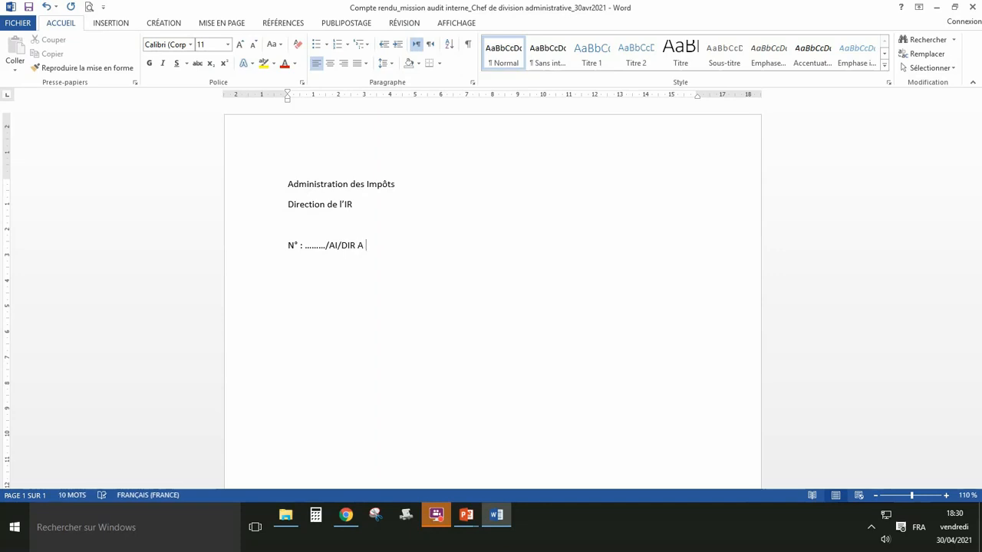
pyautogui.write(' Rabat, le : ........................................')
pyautogui.press('Return')
# Write the sender line "Le Chef du Service Comptabilité," below the reference line
pyautogui.write('Le Chef du')
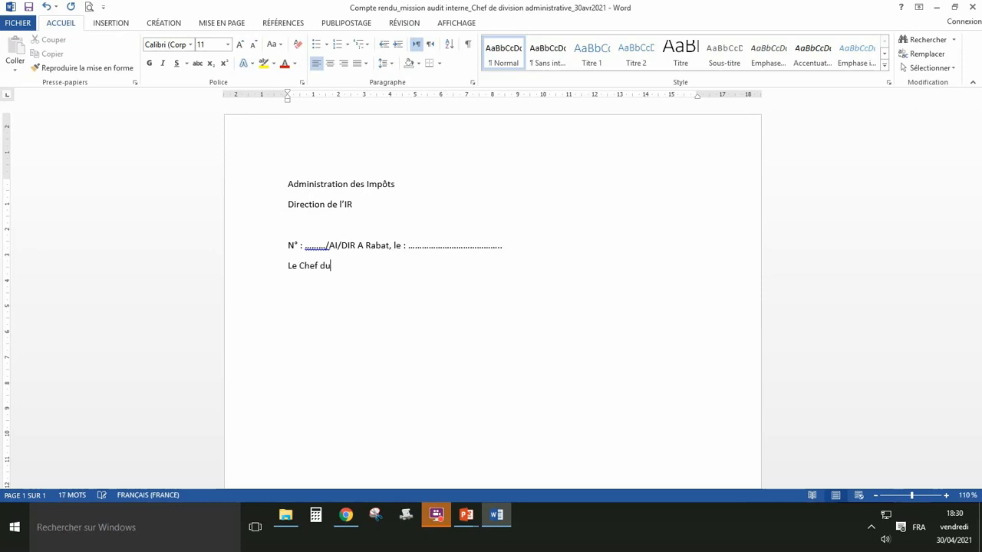
pyautogui.write(' Service')
pyautogui.write('Comptabilité')
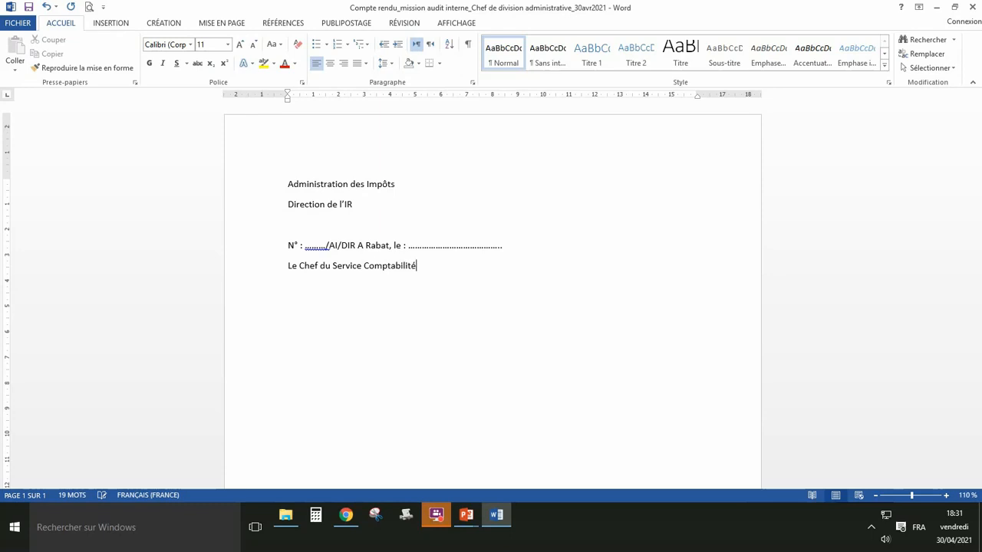
pyautogui.write(',')
pyautogui.press('Return')
# Add the recipient lines "A :" and "Monsieur Le Chef de Division Administrative," below the sender
pyautogui.write('A :')
pyautogui.press('Return')
pyautogui.write('Monsieur')
pyautogui.write('LE')
pyautogui.press('BackSpace')
pyautogui.write('e Chef de Div')
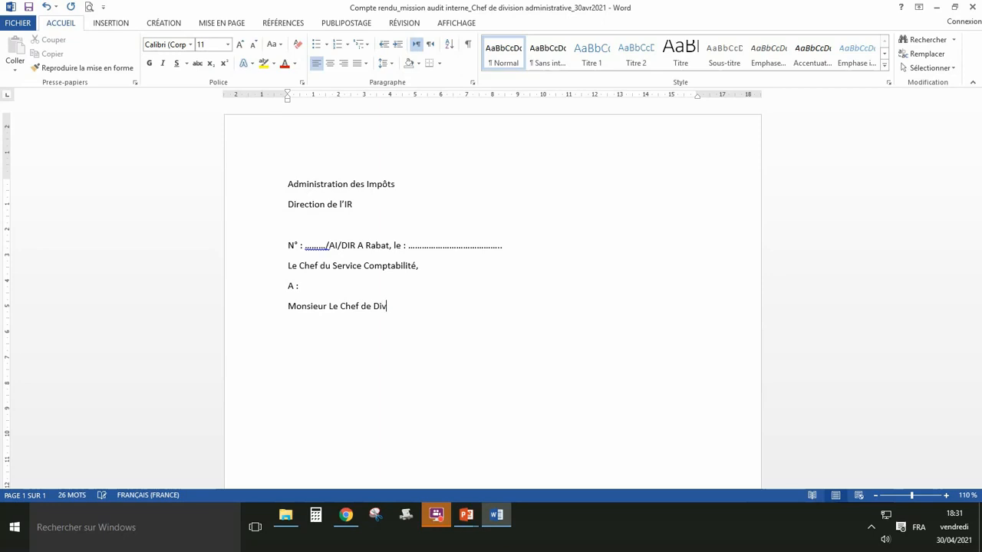
pyautogui.write('ision Administrative,')
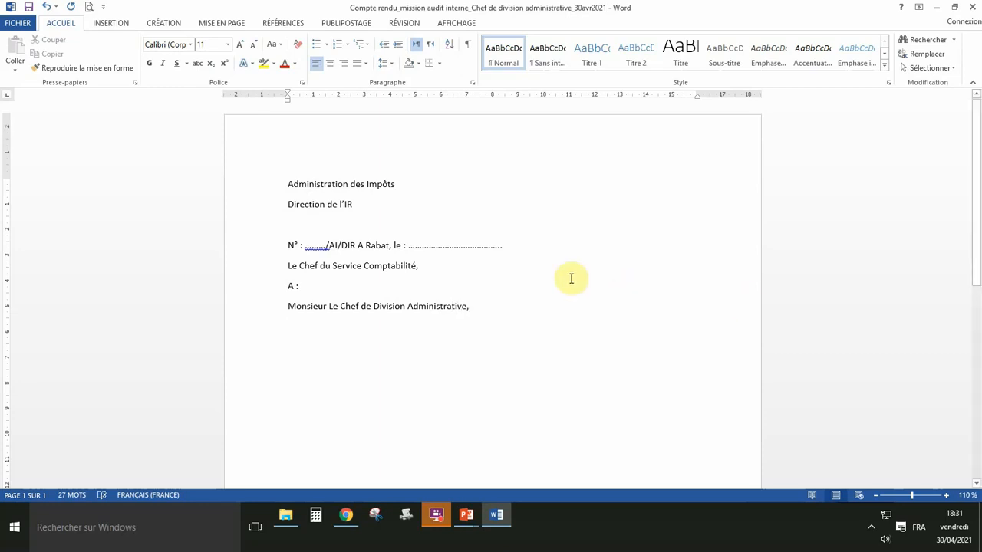
# Insert "la" before "Division" in the recipient line so it reads "Chef de la Division Administrative"
pyautogui.click(375, 307)
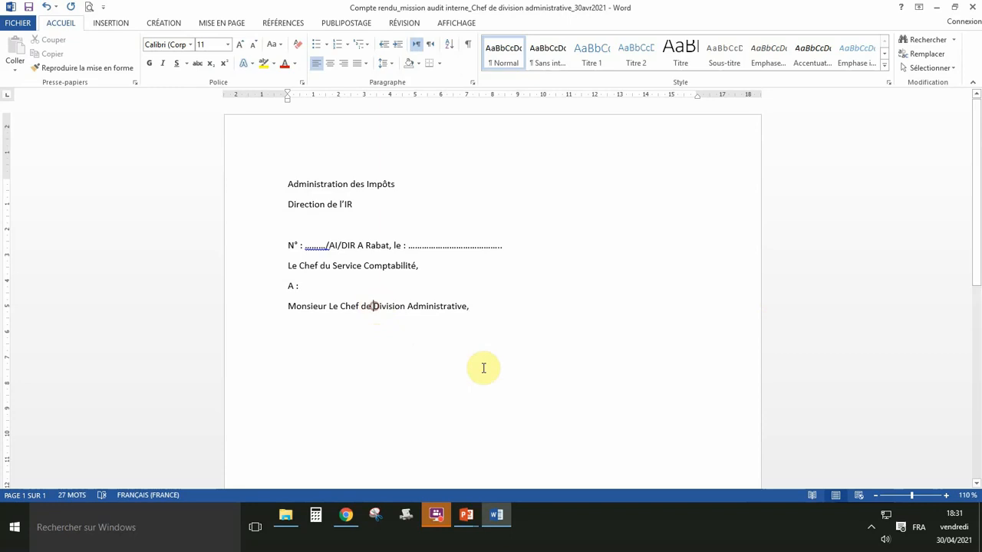
pyautogui.hotkey('shift', 'F3')
pyautogui.write('la')
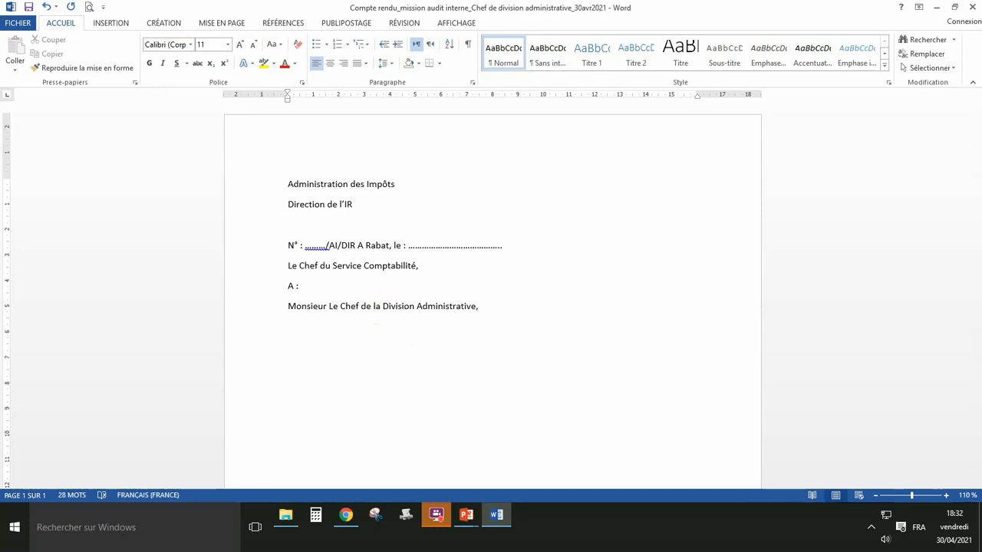
# Write the subject line "Objet : - Compte-rendu." below the recipient
pyautogui.write('Objet')
pyautogui.write(' :')
pyautogui.write(' - ')
pyautogui.write('C')
pyautogui.write('ompte')
pyautogui.write('-rendu')
pyautogui.write('.')
# Add the introductory sentence "J'ai l'honneur de vous rendre compte de ce qui suit :" below the subject line
pyautogui.write('J')
pyautogui.write("'ai l")
pyautogui.write("'")
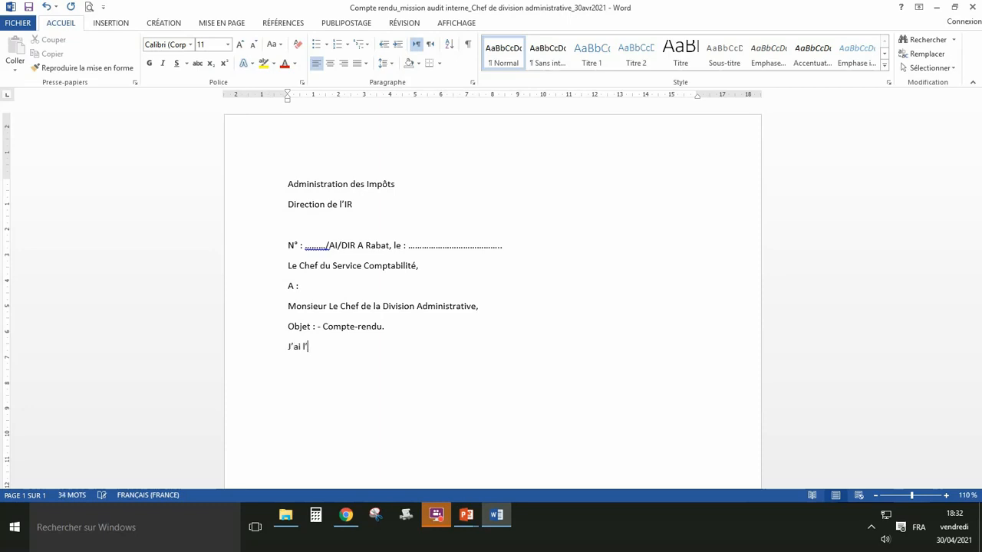
pyautogui.write('honneur de vous rendre compt')
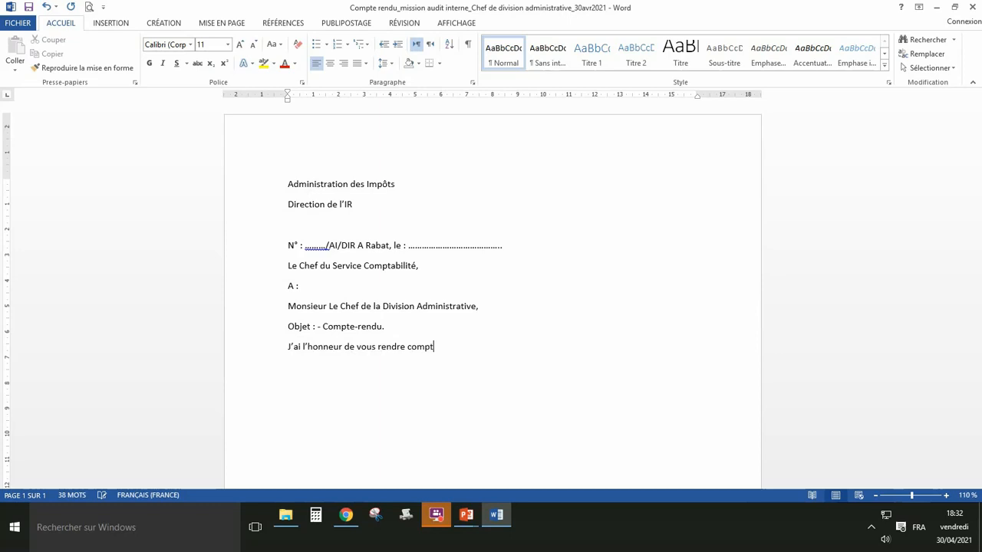
pyautogui.write('e de ce qui suit :')
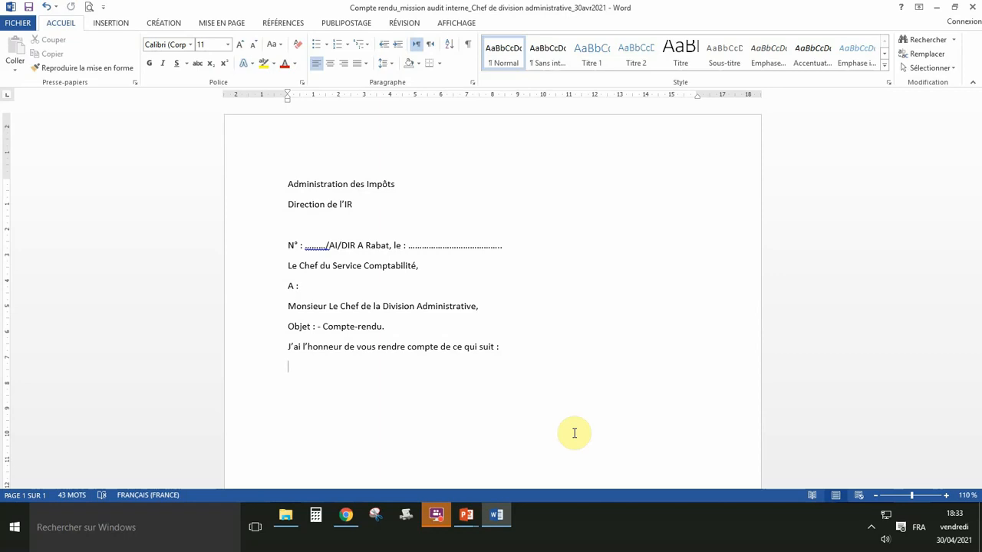
# Begin the body paragraph with "La mission d'audit interne du 23/04/2021 s'est déroulée conformément", correcting the spelling of the last word
pyautogui.write('L')
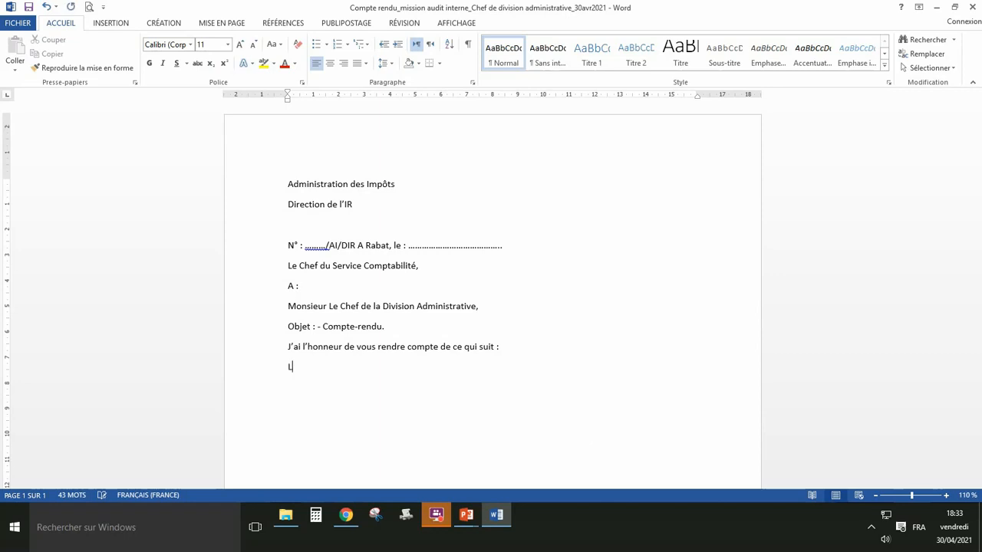
pyautogui.write("a mission d'audit interne")
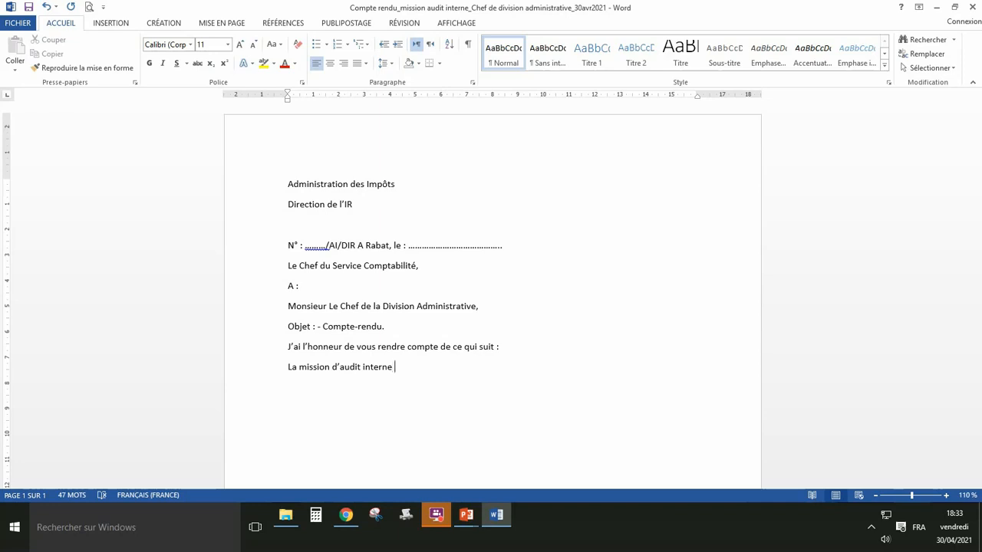
pyautogui.write(" du 23/04/2021 s'est dér")
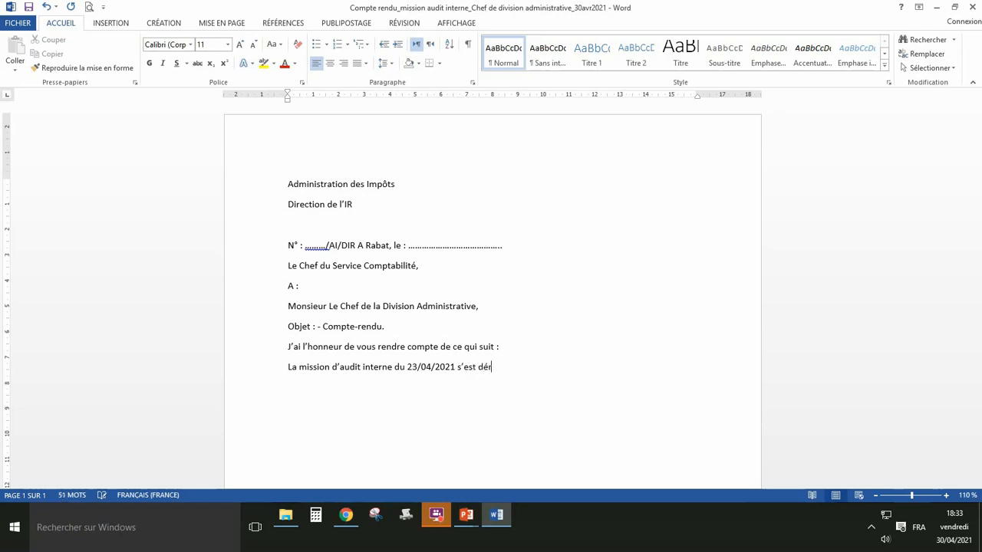
pyautogui.write('oulée')
pyautogui.write('conform')
pyautogui.write('é')
pyautogui.write('me')
pyautogui.write('nt')
pyautogui.press('BackSpace')
pyautogui.press('BackSpace')
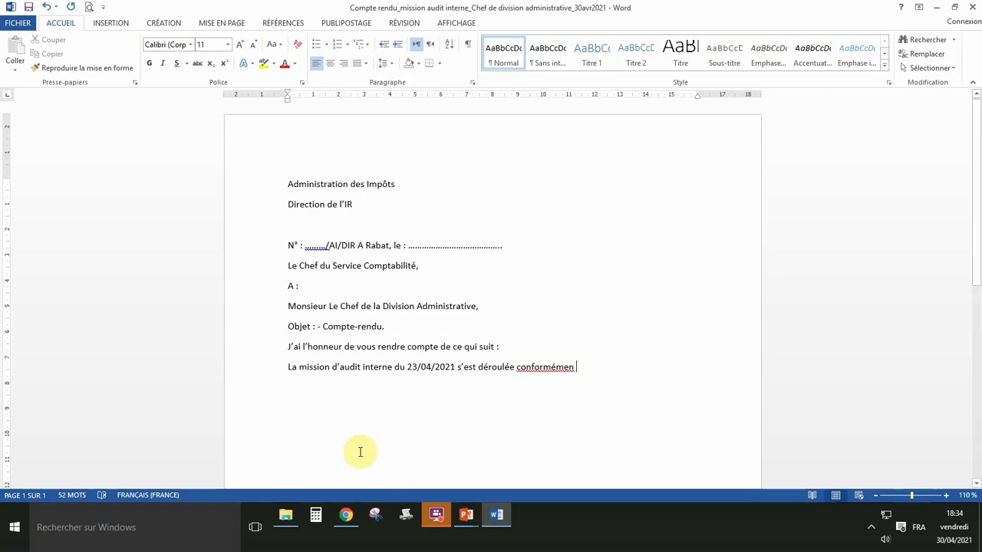
pyautogui.rightClick(546, 370)
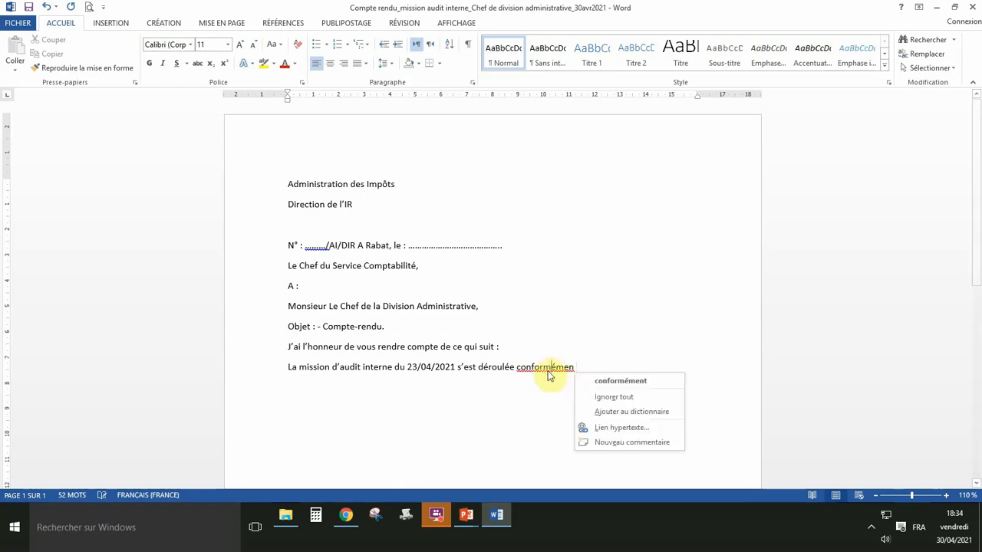
pyautogui.click(617, 382)
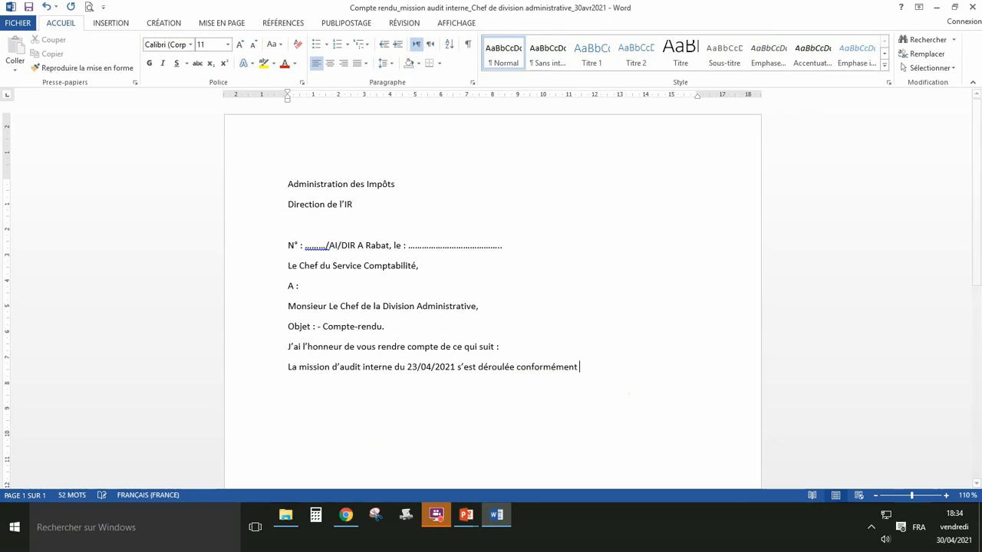
# Continue the sentence with "à la note de service n° 21354/MLK/LPO en date du 05/01/2010, avec les observations suivantes :"
pyautogui.write('à la r')
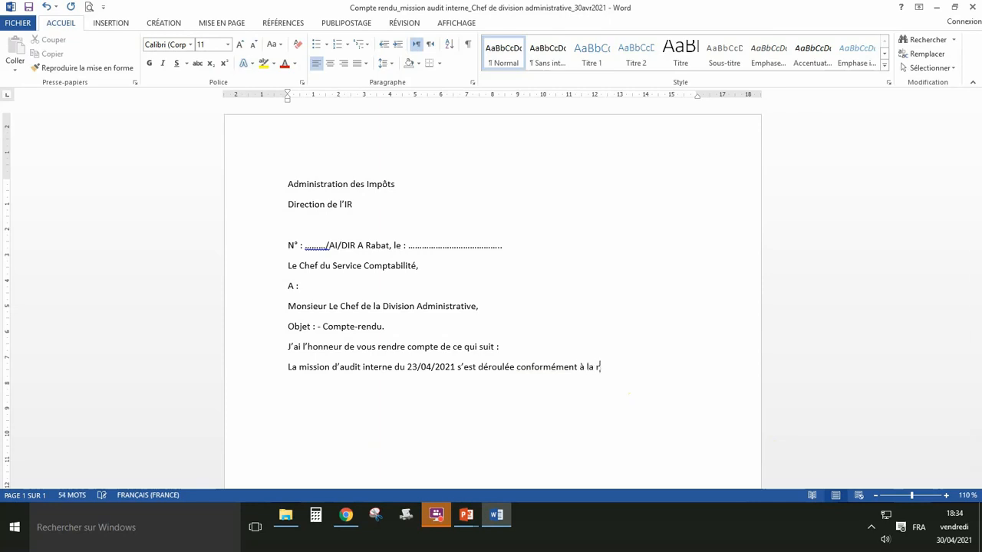
pyautogui.press('BackSpace')
pyautogui.write('note de service n° 21354/')
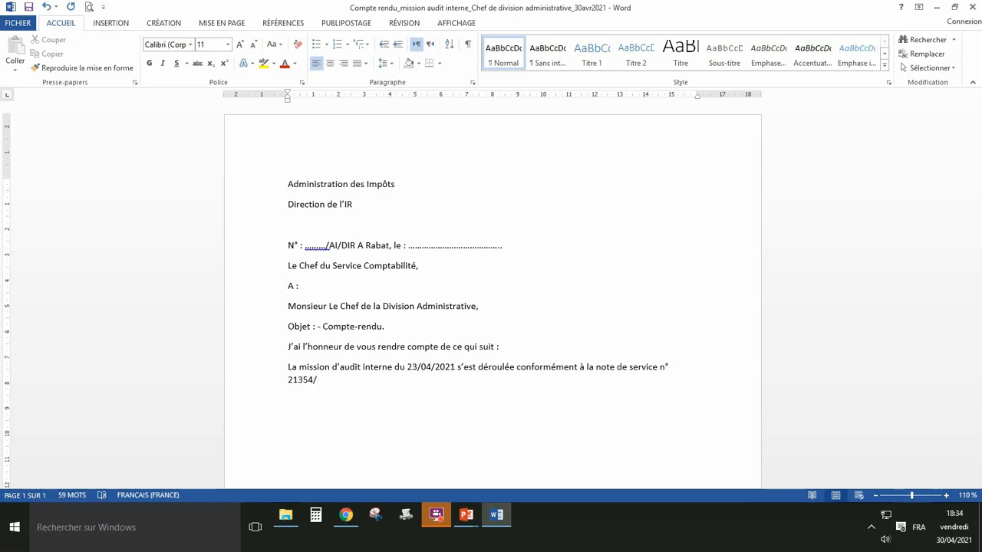
pyautogui.write('MLK/LPO')
pyautogui.write('en date du 05/01/2010, avec les observations su')
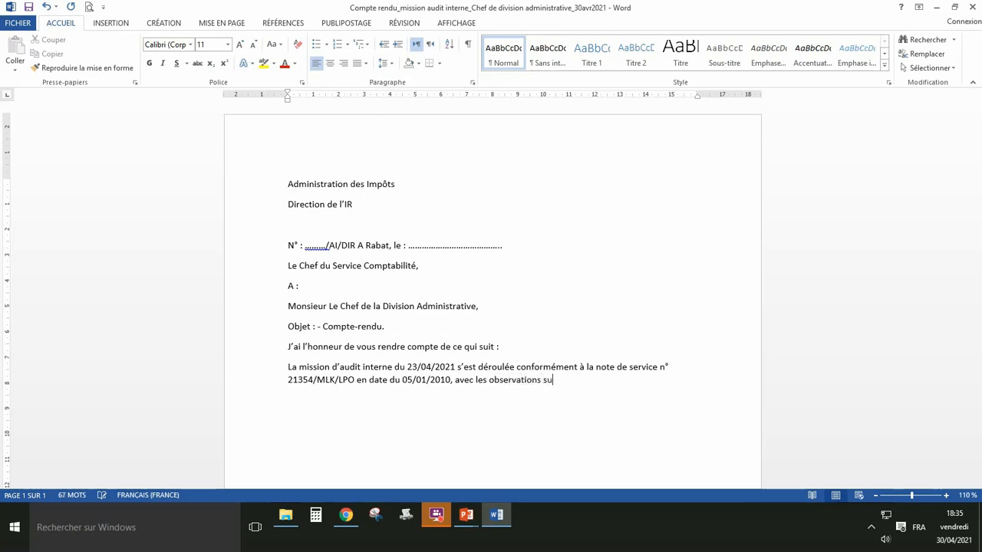
pyautogui.write('ntes :')
# Add a dashed list of seven filler observations: Hgjhg iuyiuyiu, Jhgfuytuy, Hkjh, Hkjhgkjhkoi, Njhgfd, Hyoiuyiu and Jkgkgk
pyautogui.press('space')
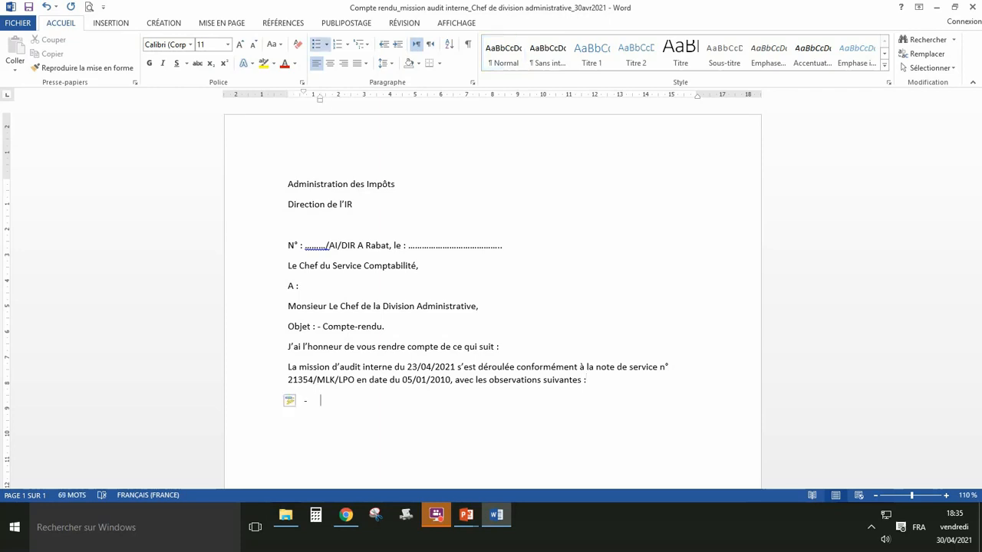
pyautogui.write('Hgihg iuyiuyiu')
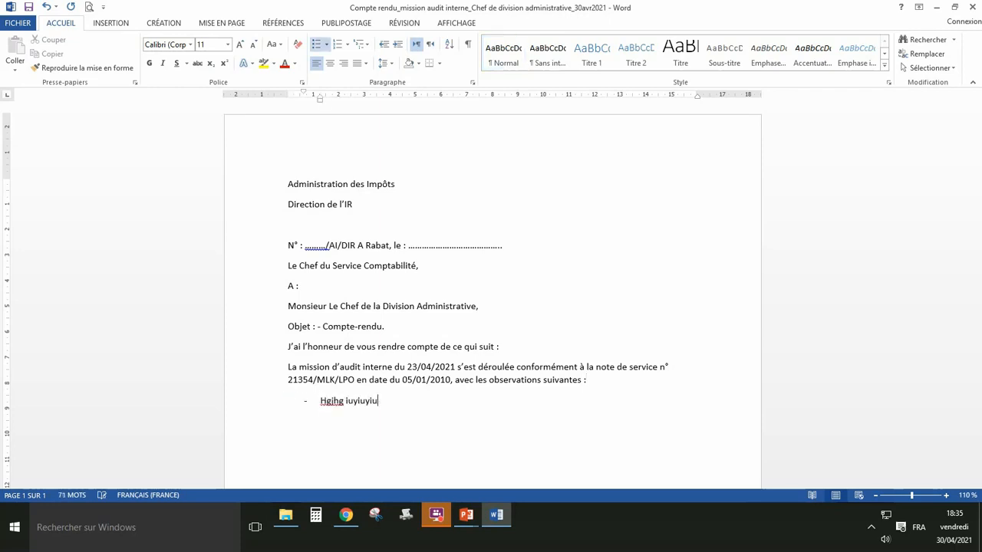
pyautogui.press('Return')
pyautogui.write('jhgfuytuy')
pyautogui.press('Return')
pyautogui.write('hkjh')
pyautogui.press('Return')
pyautogui.write('hkjhgkjhkoi')
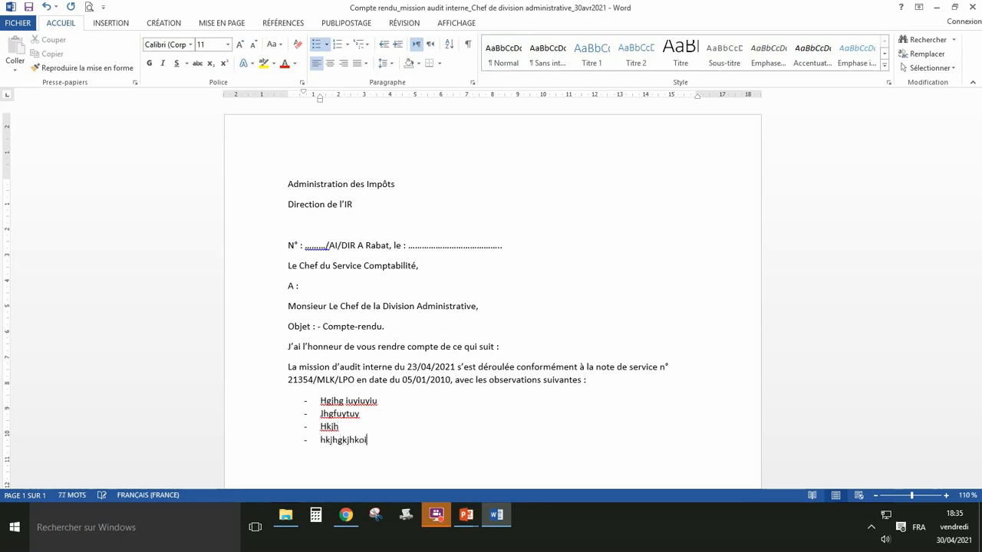
pyautogui.press('Return')
pyautogui.write('njhgfd')
pyautogui.press('Return')
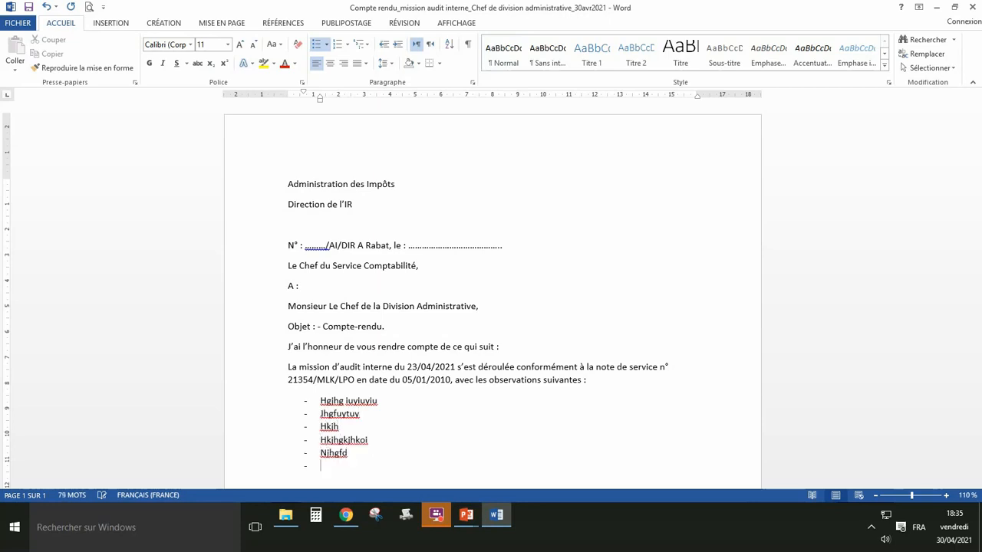
pyautogui.write('hyoiuyiu')
pyautogui.press('Return')
pyautogui.write('jkgkgk')
pyautogui.press('Return')
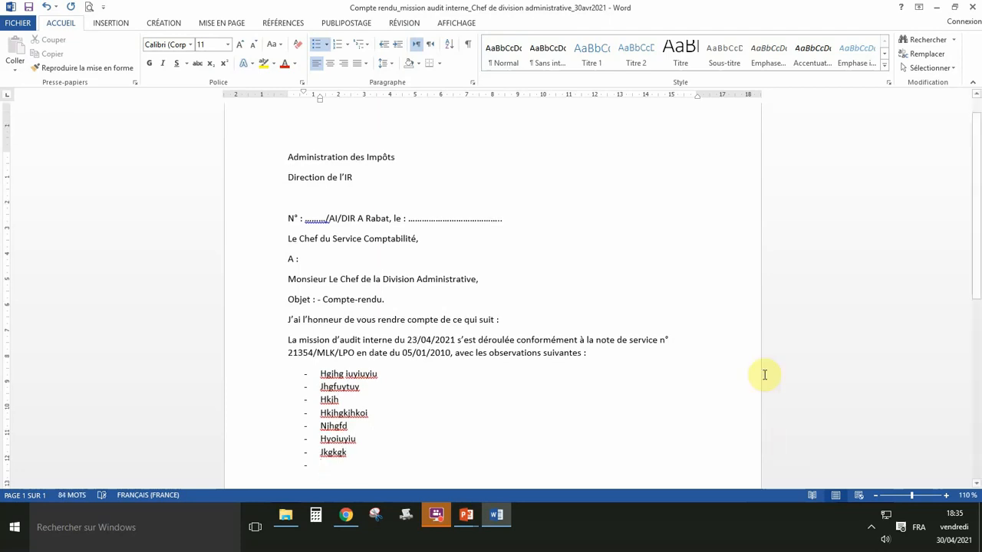
# Copy the seven filler list items and paste them repeatedly at the end of the list to extend the document over further pages
pyautogui.scroll(-2, 647, 355)
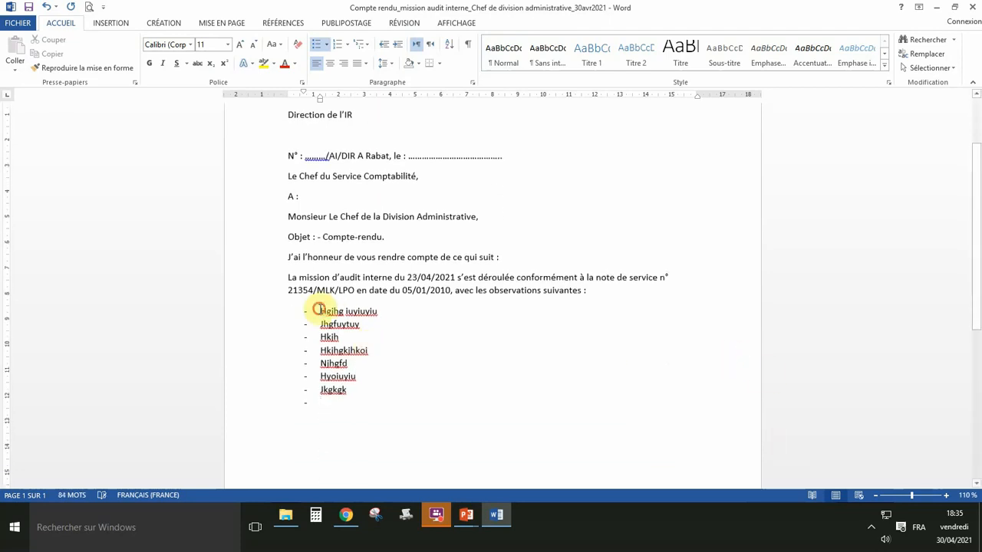
pyautogui.moveTo(319, 310); pyautogui.dragTo(337, 393)
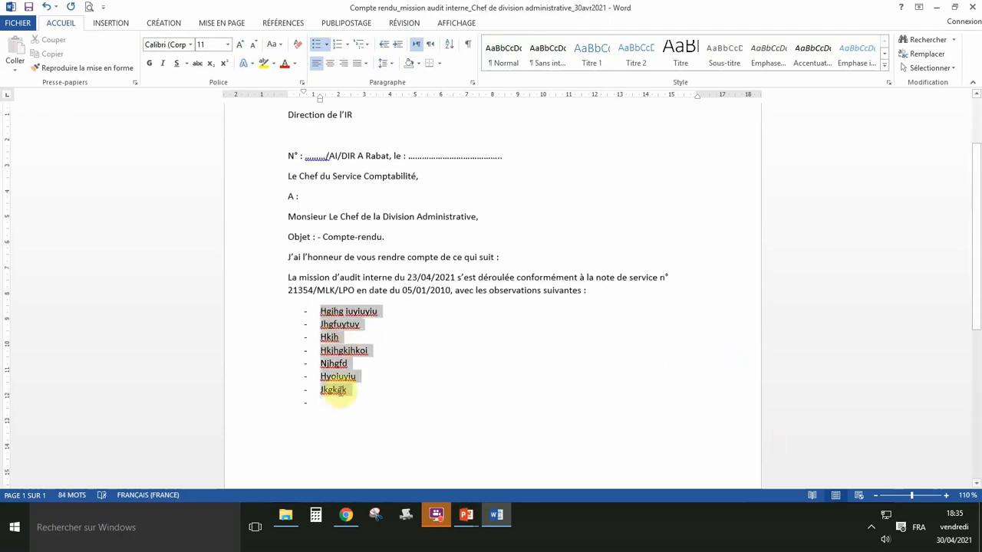
pyautogui.rightClick(342, 323)
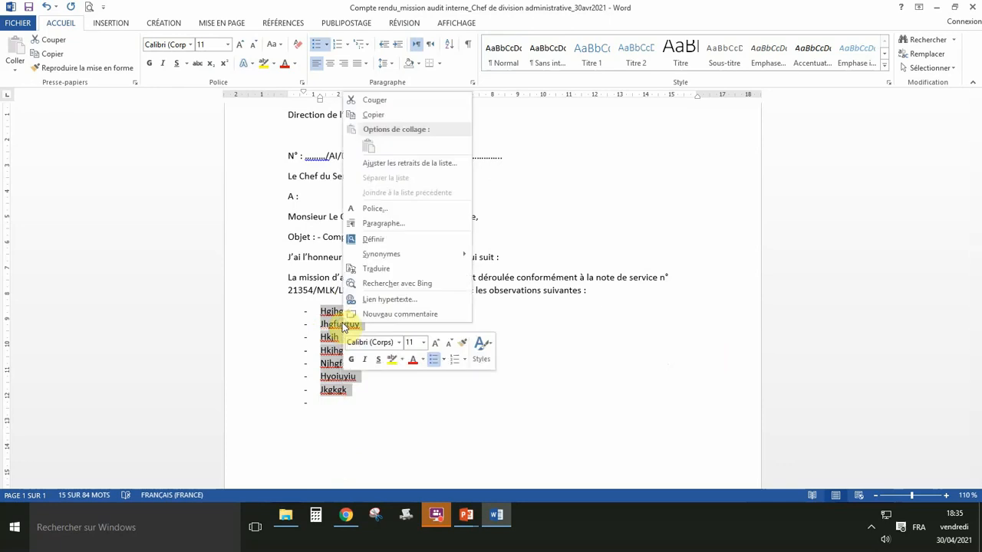
pyautogui.click(384, 115)
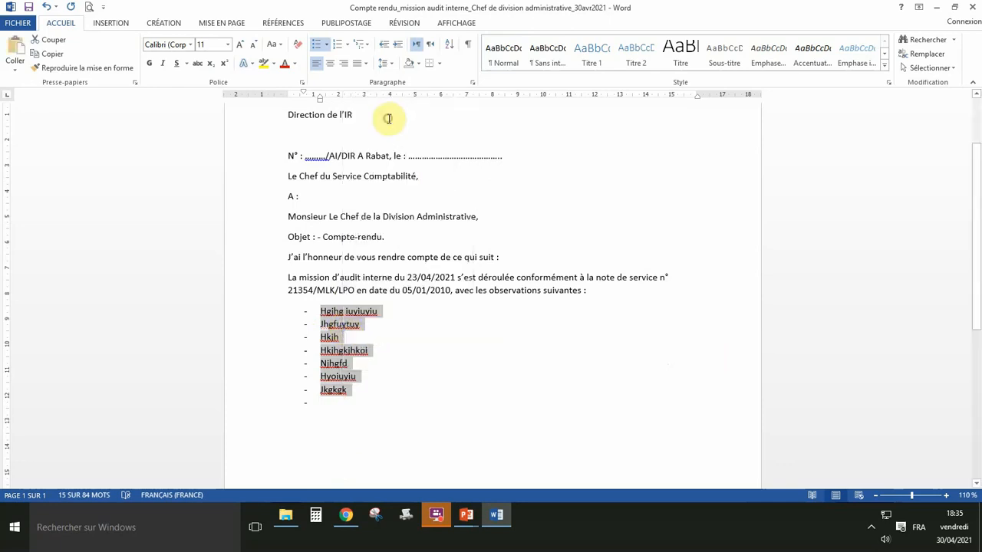
pyautogui.click(341, 408)
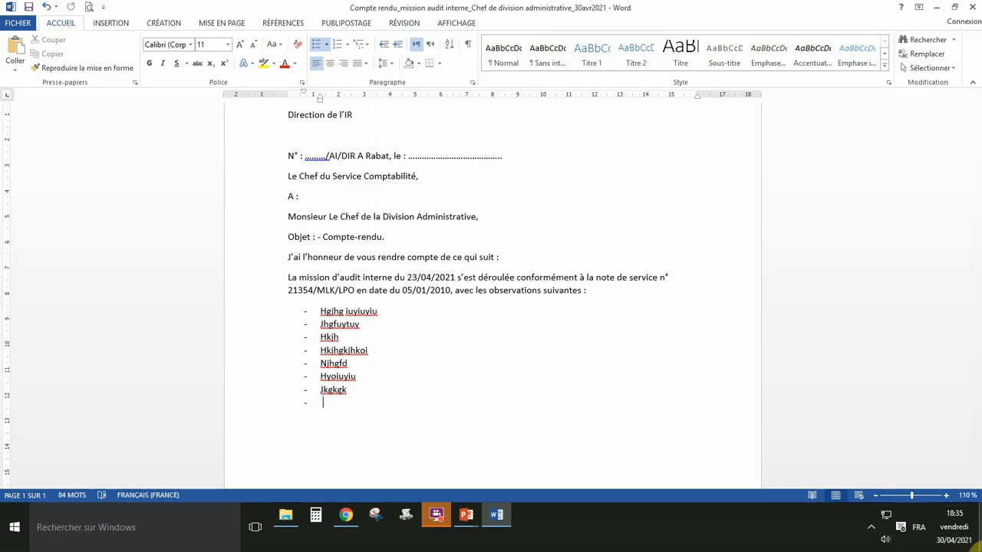
pyautogui.hotkey('ctrl', 'v')
pyautogui.hotkey('ctrl', 'v')
pyautogui.hotkey('ctrl', 'v')
pyautogui.hotkey('ctrl', 'v')
pyautogui.hotkey('ctrl', 'v')
pyautogui.hotkey('ctrl', 'v')
pyautogui.hotkey('ctrl', 'v')
pyautogui.hotkey('ctrl', 'v')
pyautogui.hotkey('ctrl', 'v')
pyautogui.hotkey('ctrl', 'v')
pyautogui.hotkey('ctrl', 'v')
pyautogui.hotkey('ctrl', 'v')
pyautogui.hotkey('ctrl', 'v')
pyautogui.hotkey('ctrl', 'v')
pyautogui.hotkey('ctrl', 'v')
pyautogui.hotkey('ctrl', 'v')
pyautogui.hotkey('ctrl', 'v')
pyautogui.hotkey('ctrl', 'v')
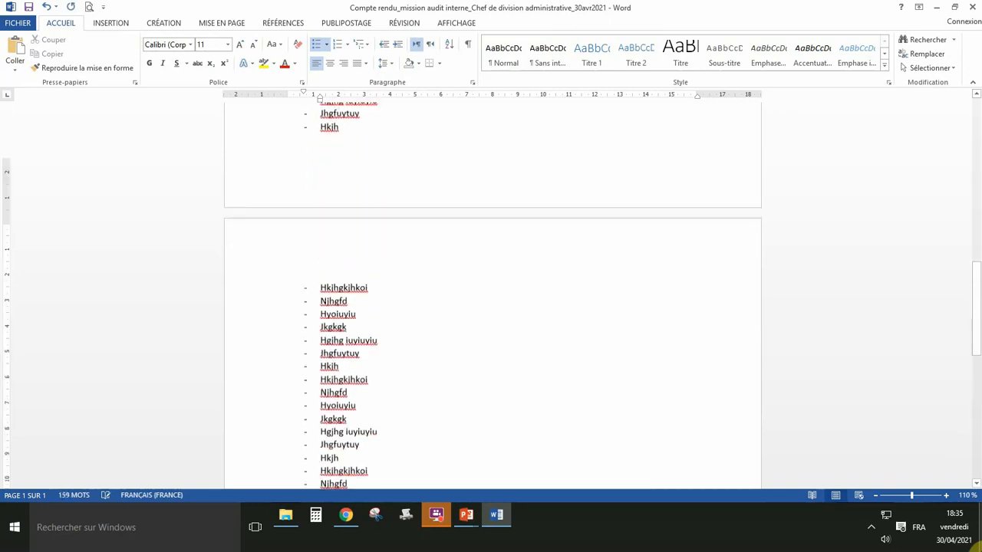
# Paste the seven copied filler items repeatedly at the end of the list until it runs onto a fifth page
pyautogui.hotkey('ctrl', 'v')
pyautogui.hotkey('ctrl', 'v')
pyautogui.hotkey('ctrl', 'v')
pyautogui.hotkey('ctrl', 'v')
pyautogui.hotkey('ctrl', 'v')
pyautogui.hotkey('ctrl', 'v')
pyautogui.hotkey('ctrl', 'v')
pyautogui.hotkey('ctrl', 'v')
pyautogui.hotkey('ctrl', 'v')
pyautogui.hotkey('ctrl', 'v')
pyautogui.hotkey('ctrl', 'v')
pyautogui.hotkey('ctrl', 'v')
pyautogui.hotkey('ctrl', 'v')
pyautogui.hotkey('ctrl', 'v')
pyautogui.hotkey('ctrl', 'v')
pyautogui.hotkey('ctrl', 'v')
pyautogui.hotkey('ctrl', 'v')
pyautogui.hotkey('ctrl', 'v')
pyautogui.hotkey('ctrl', 'v')
pyautogui.hotkey('ctrl', 'v')
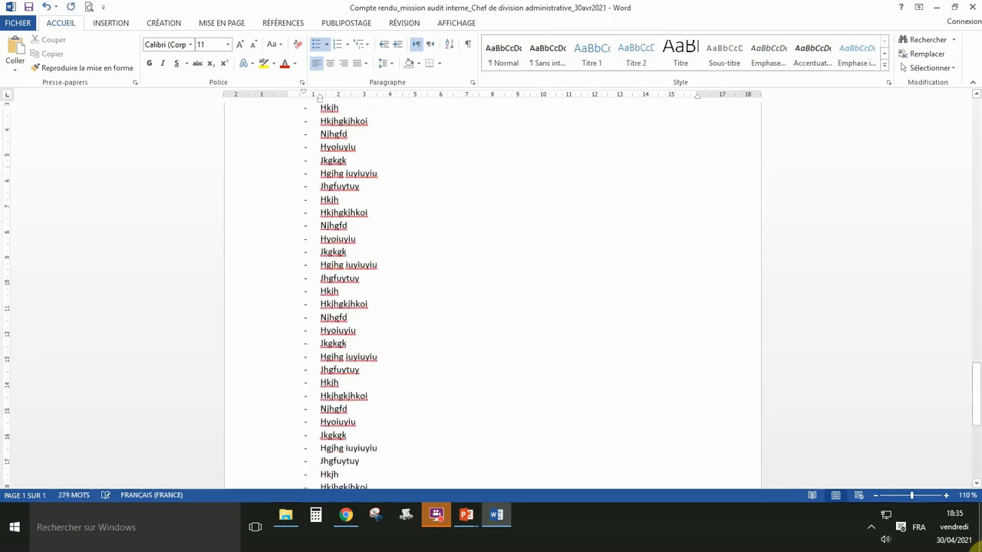
pyautogui.hotkey('ctrl', 'v')
pyautogui.hotkey('ctrl', 'v')
pyautogui.hotkey('ctrl', 'v')
pyautogui.hotkey('ctrl', 'v')
pyautogui.hotkey('ctrl', 'v')
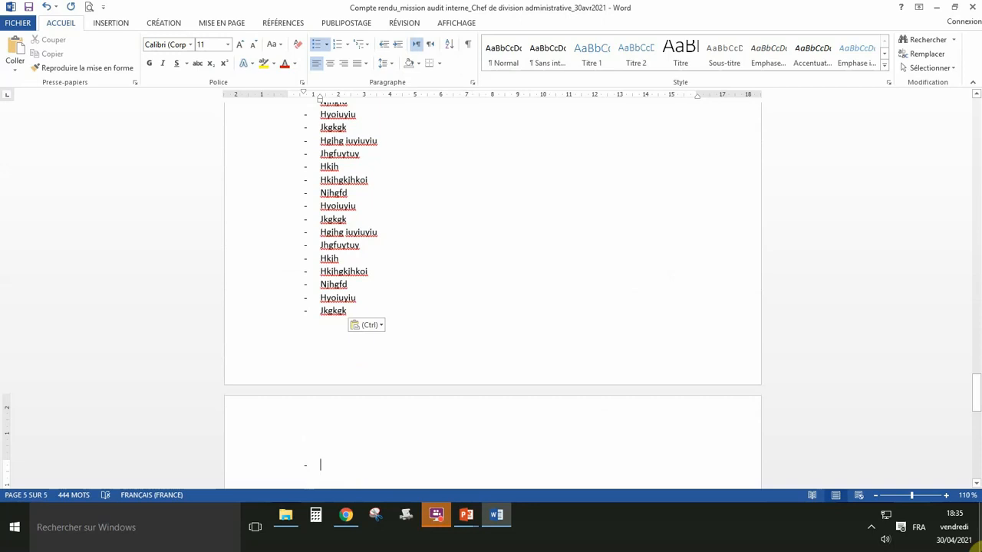
# Remove the empty bullet and the last two items, Hyoiuyiu and Jkgkgk, from the end of the dashed list
pyautogui.press('BackSpace')
pyautogui.press('BackSpace')
pyautogui.press('BackSpace')
pyautogui.press('BackSpace')
pyautogui.press('BackSpace')
pyautogui.press('BackSpace')
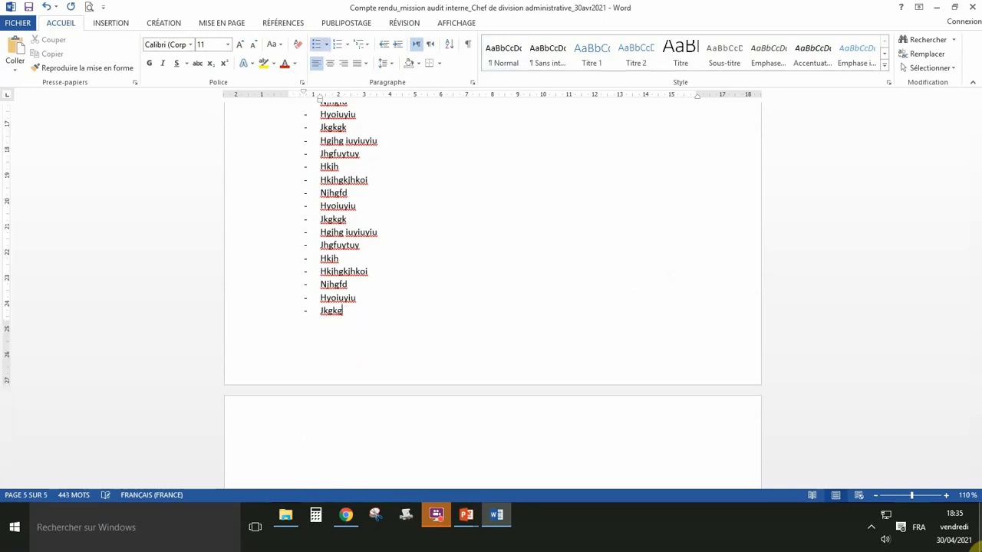
pyautogui.press('BackSpace')
pyautogui.press('BackSpace')
pyautogui.press('BackSpace')
pyautogui.press('BackSpace')
# End the dashed list, add the signature line "Le Chef du Service," beneath it and save the document
pyautogui.press('Return')
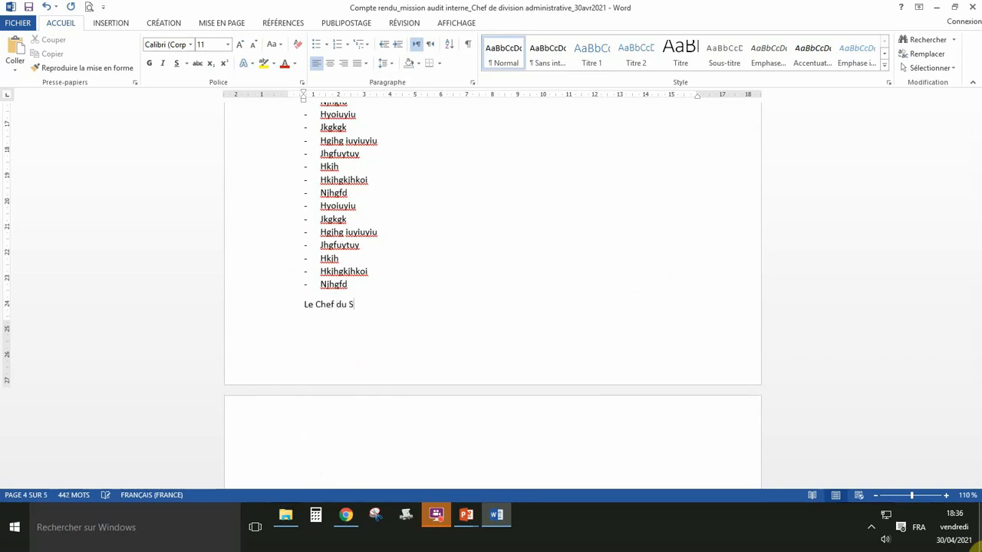
pyautogui.write('ice,')
pyautogui.press('Return')
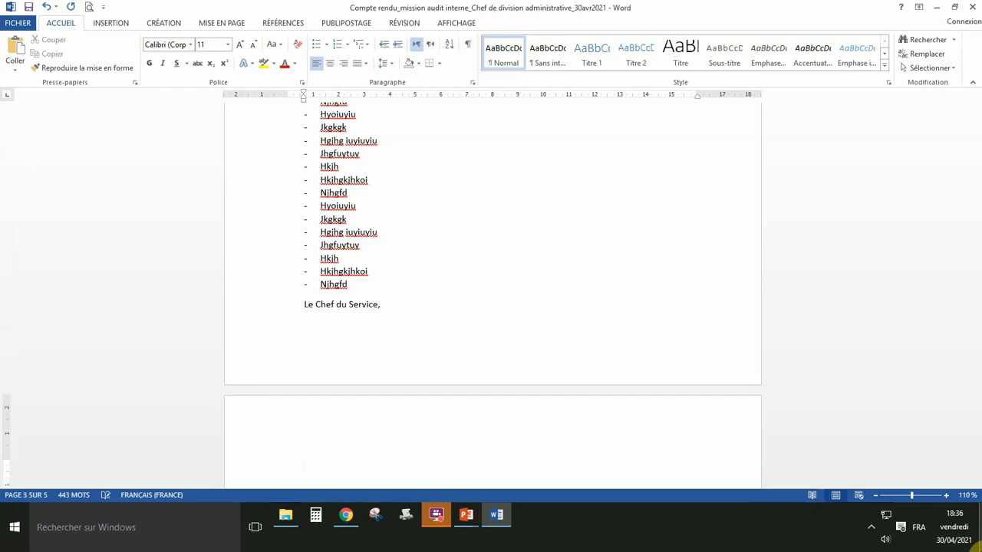
pyautogui.press('BackSpace')
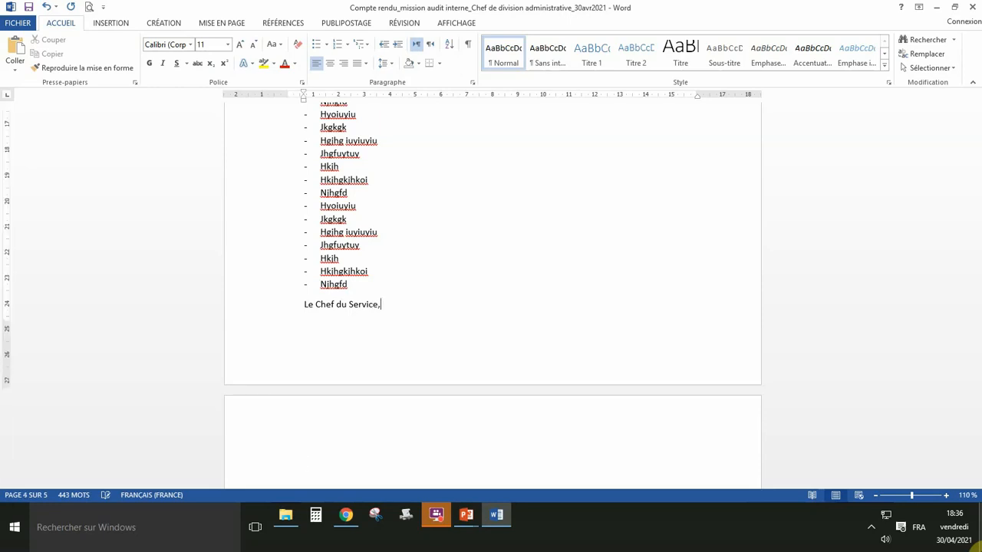
pyautogui.click(28, 8)
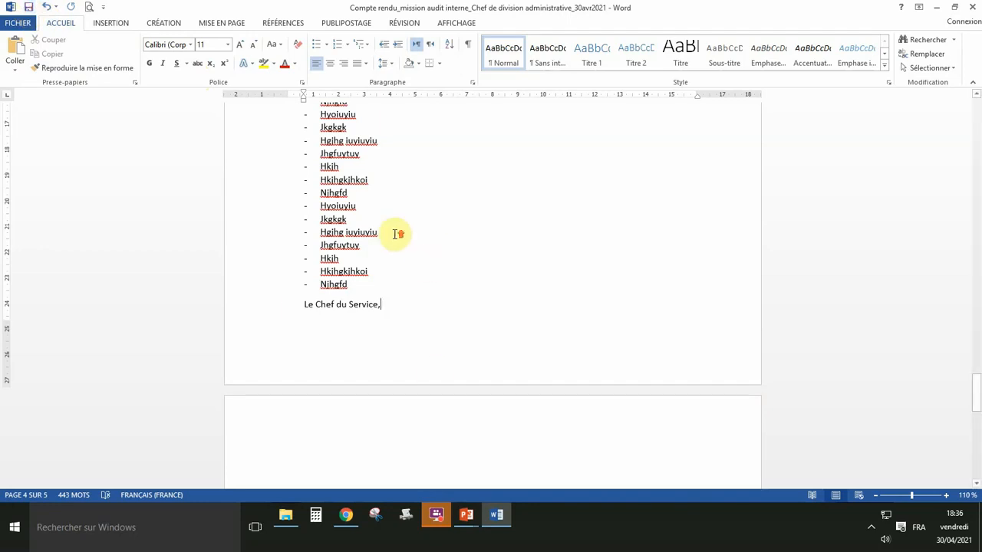
# Delete the last two list items above the signature line, Hkjhgkjhkoi and Njhgfd
pyautogui.scroll(2, 396, 234)
pyautogui.scroll(-5, 391, 236)
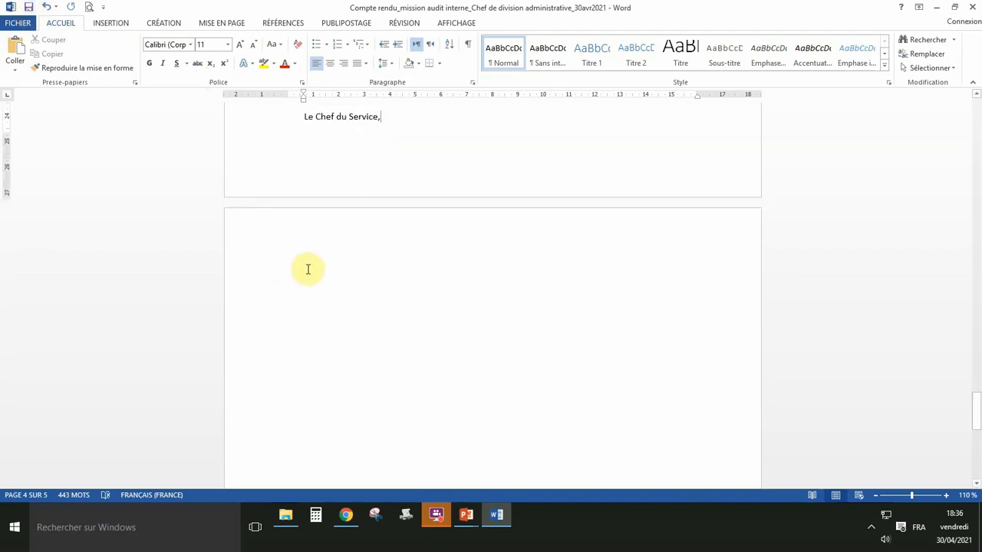
pyautogui.click(345, 266)
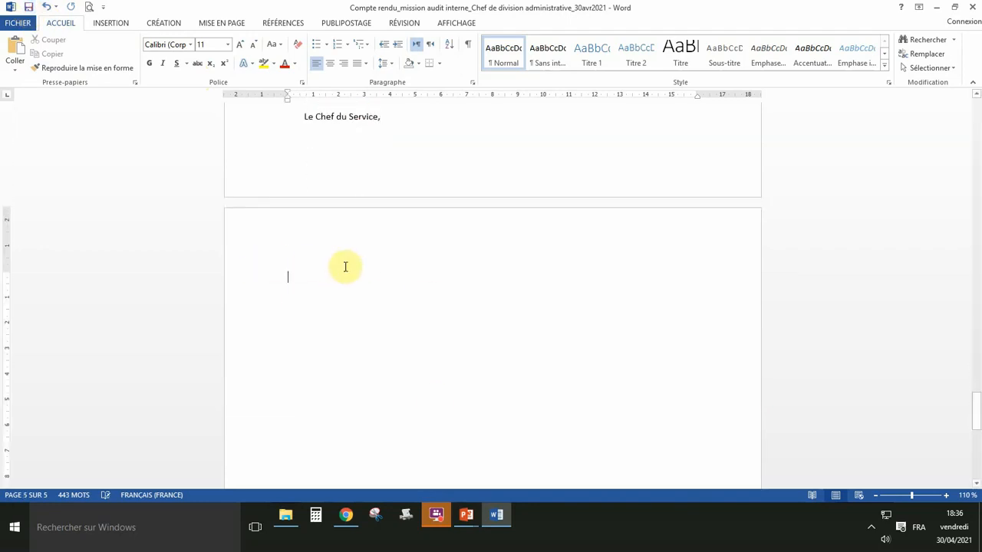
pyautogui.scroll(3, 345, 266)
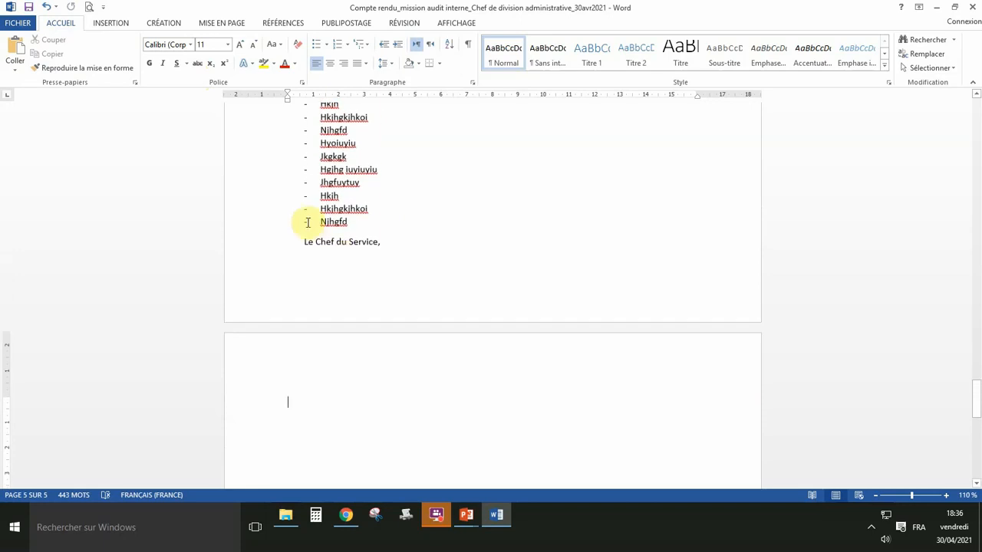
pyautogui.moveTo(308, 223); pyautogui.dragTo(383, 221)
pyautogui.click(331, 208)
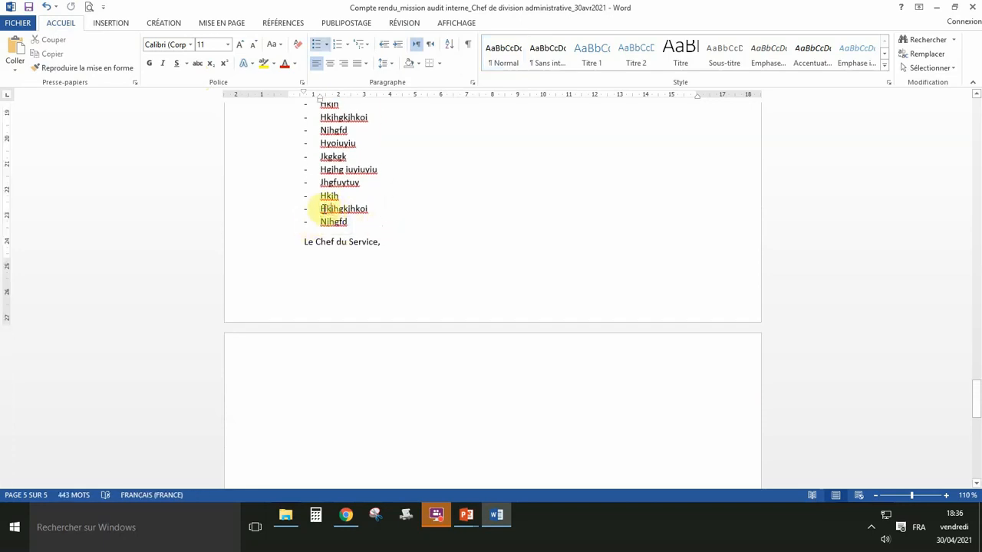
pyautogui.moveTo(323, 208); pyautogui.dragTo(368, 222)
pyautogui.press('Delete')
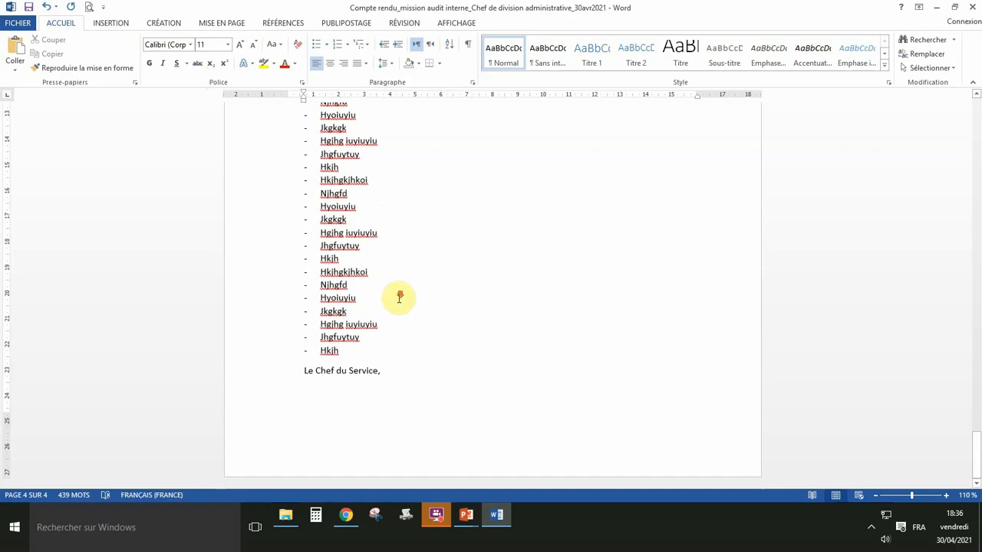
# Format the letterhead lines "Administration des Impôts" and "Direction de l'IR" as bold, underlined text at size 14
pyautogui.scroll(20, 400, 298)
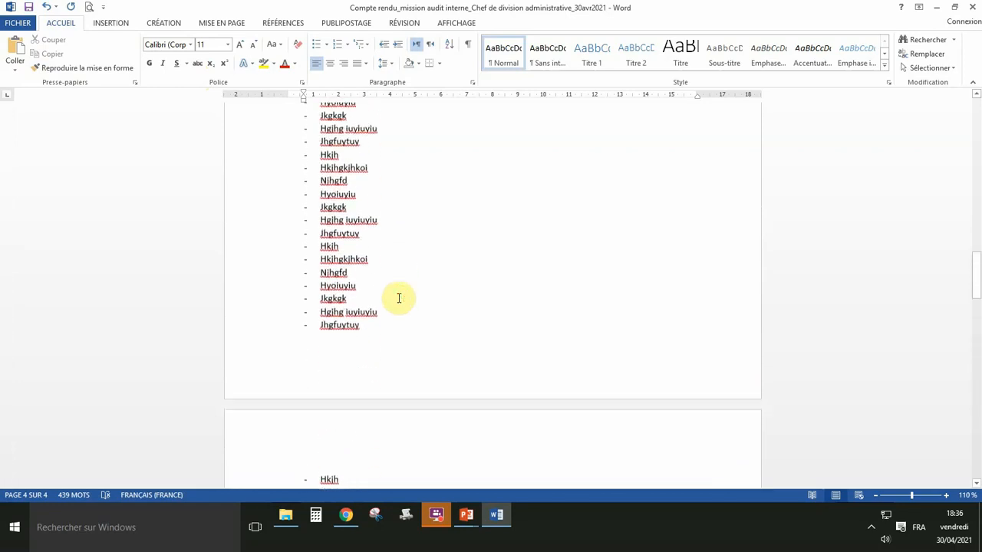
pyautogui.scroll(20, 399, 297)
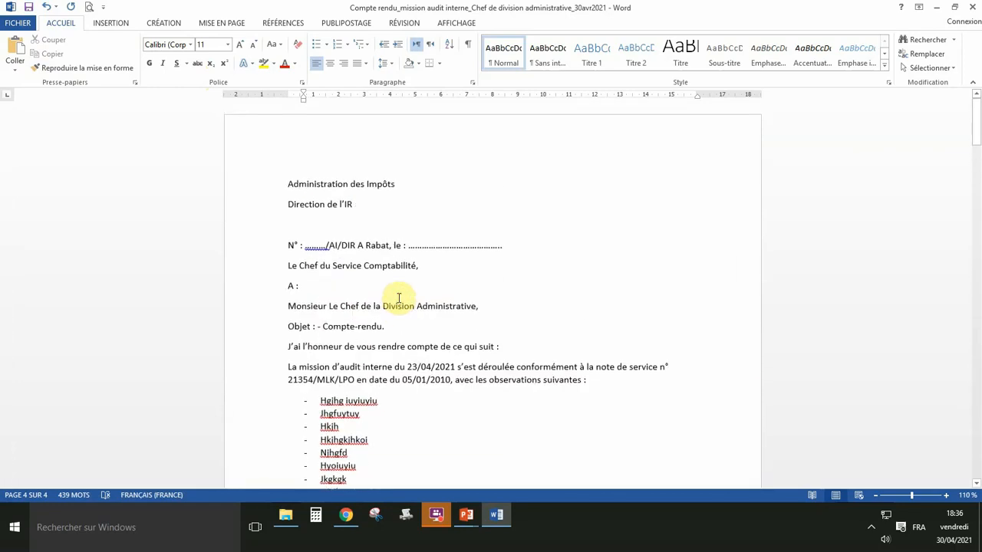
pyautogui.click(291, 182)
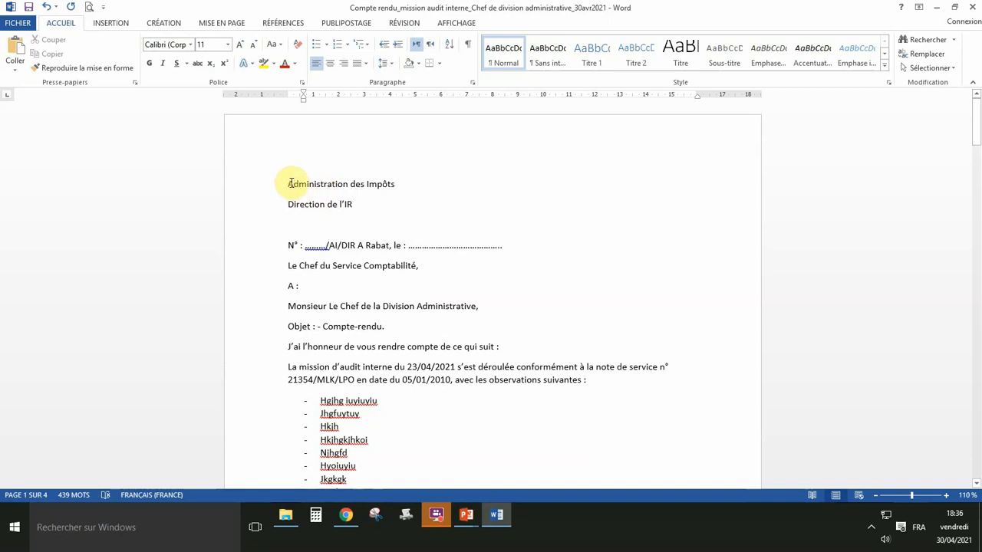
pyautogui.moveTo(291, 183); pyautogui.dragTo(377, 206)
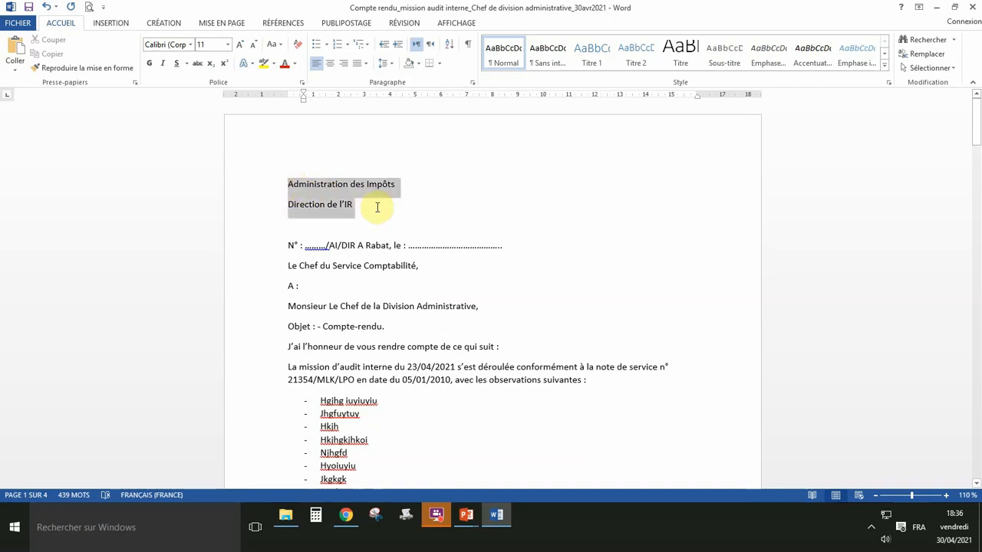
pyautogui.click(149, 63)
pyautogui.click(240, 45)
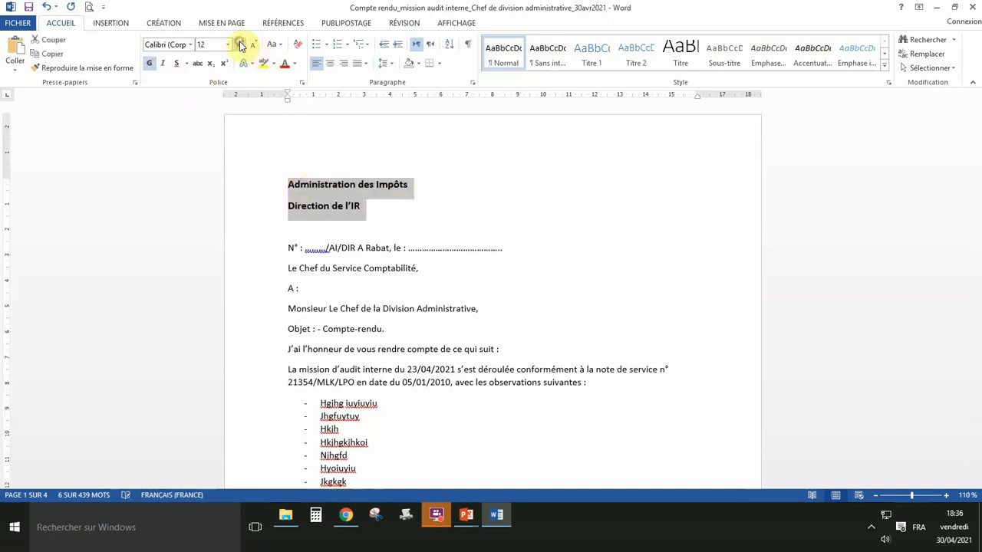
pyautogui.click(240, 44)
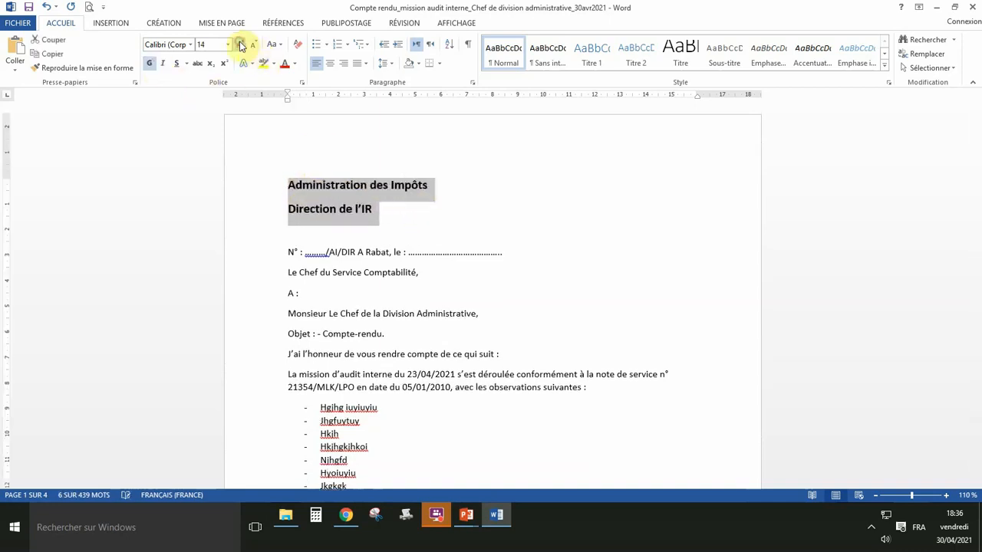
pyautogui.click(176, 63)
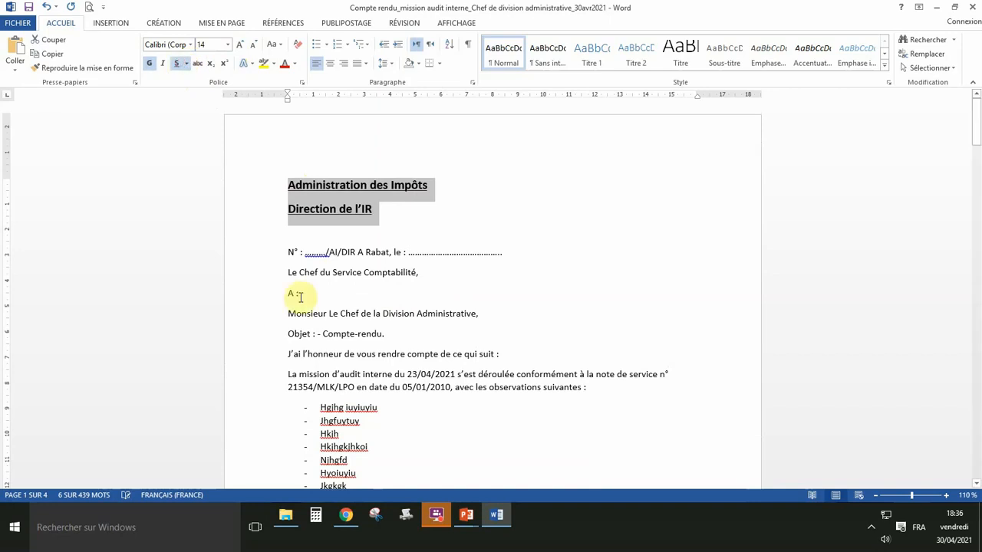
# Shift "A Rabat, le :" with tab spacing to the right side of the reference number line
pyautogui.click(358, 252)
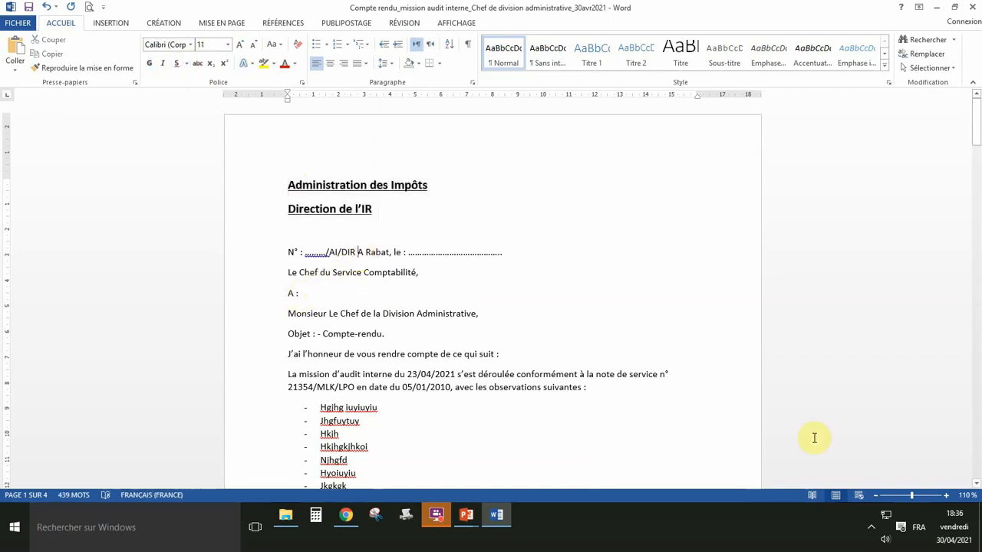
pyautogui.press('Tab')
pyautogui.press('Tab')
pyautogui.press('Tab')
pyautogui.press('Tab')
pyautogui.press('Tab')
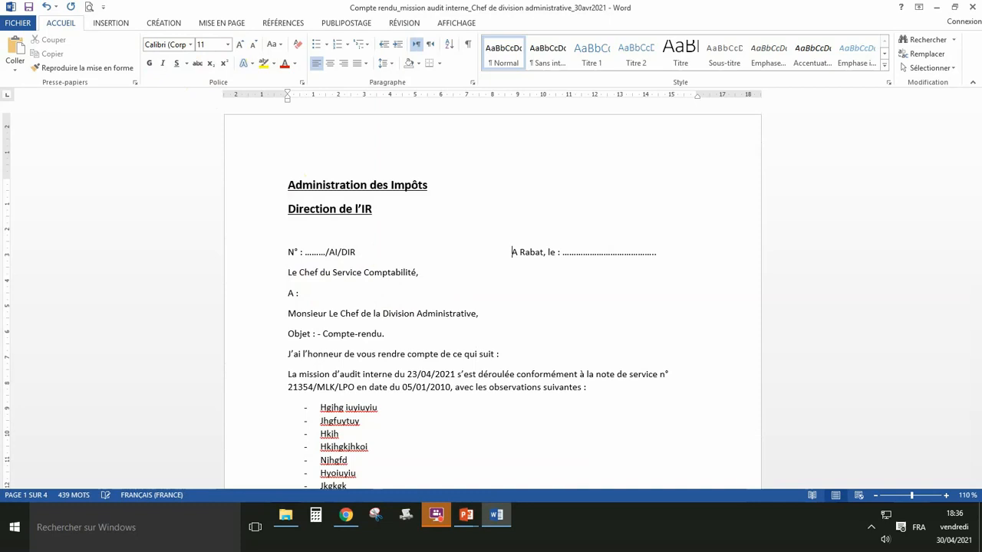
pyautogui.press('Tab')
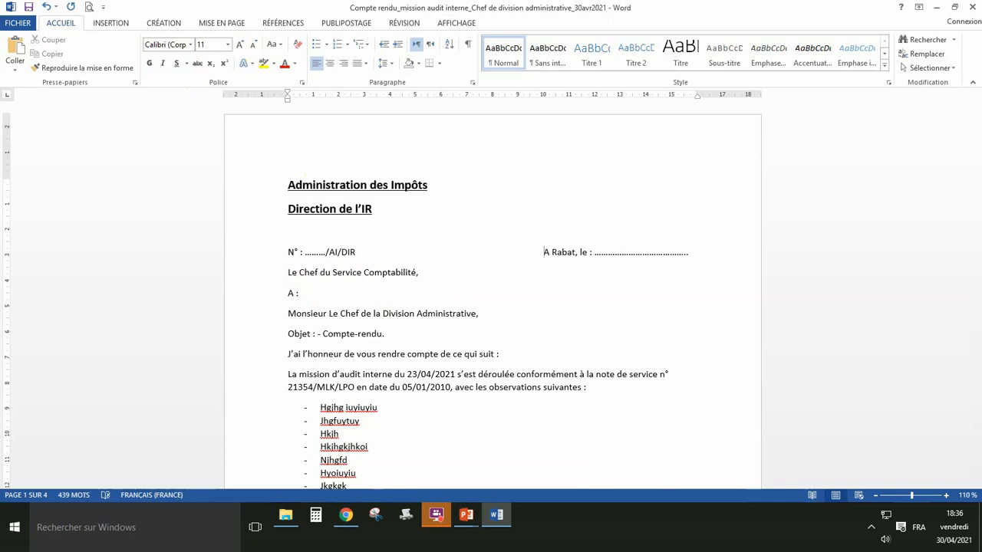
# Insert three blank lines above "Le Chef du Service Comptabilité," and indent that line to the right half of the page
pyautogui.click(288, 273)
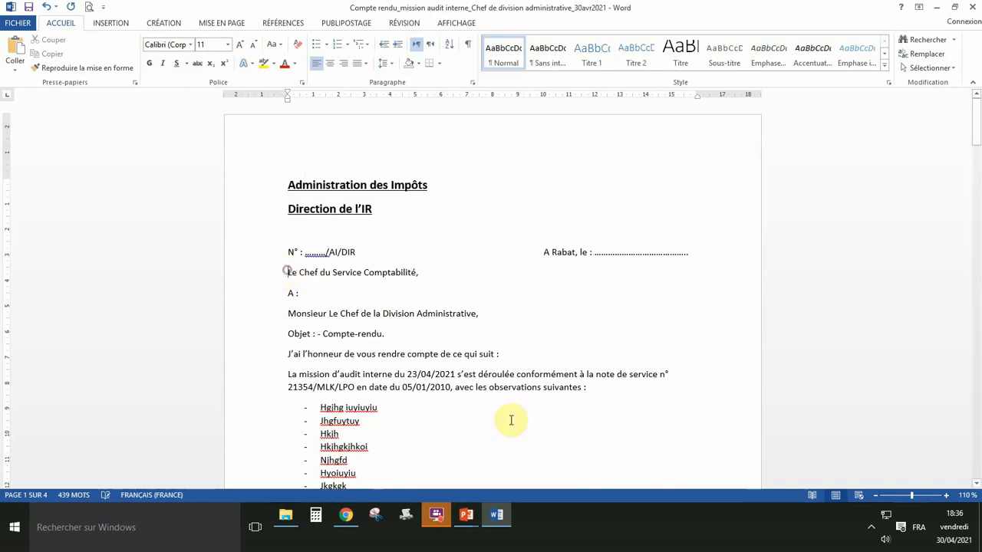
pyautogui.press('Return')
pyautogui.press('Return')
pyautogui.press('Return')
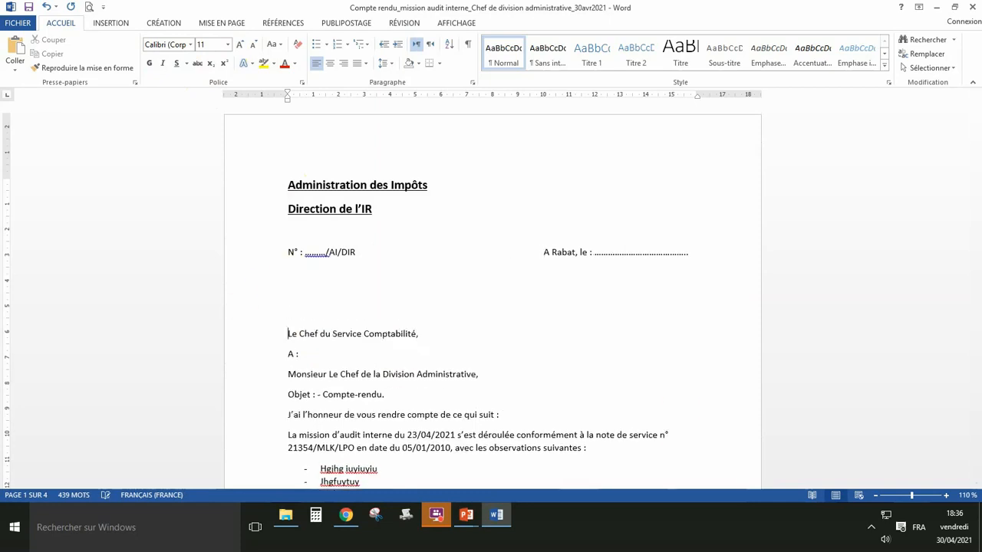
pyautogui.press('Tab')
pyautogui.press('Tab')
pyautogui.press('Tab')
pyautogui.press('Tab')
pyautogui.press('Tab')
pyautogui.press('Tab')
pyautogui.press('Tab')
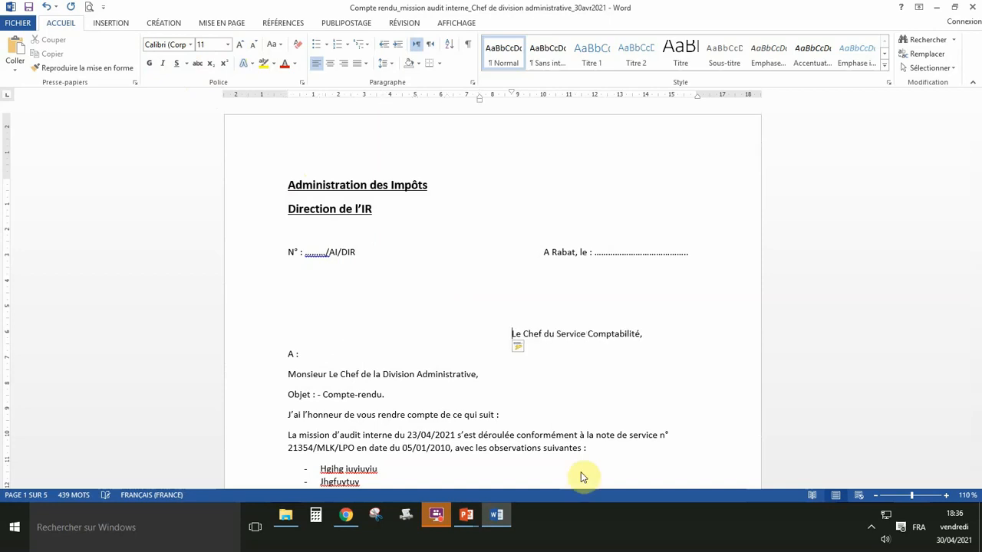
# Insert a blank line above "A :", indent it beneath the middle of the sender's title and underline it
pyautogui.scroll(-2, 146, 341)
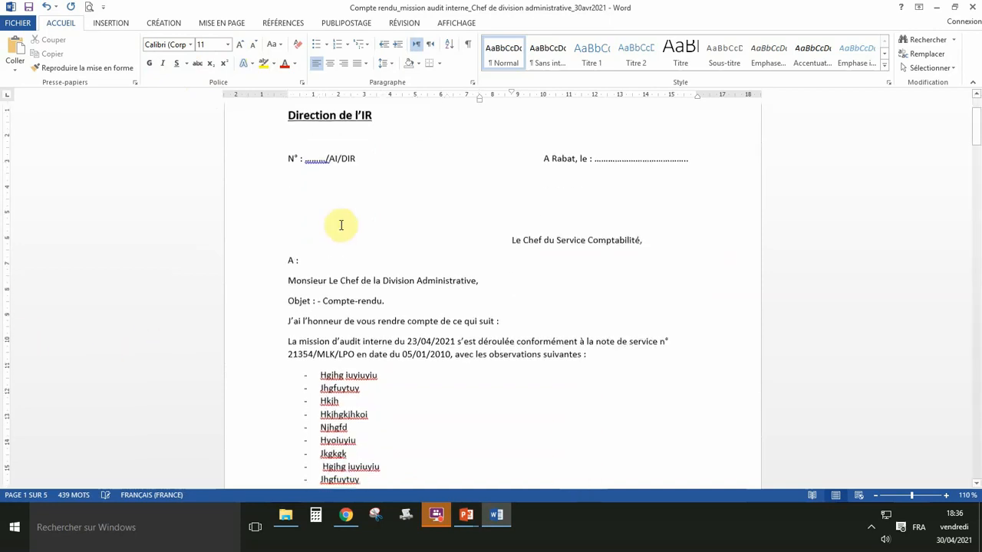
pyautogui.click(288, 259)
pyautogui.press('Tab')
pyautogui.press('Tab')
pyautogui.press('Tab')
pyautogui.press('Tab')
pyautogui.press('Tab')
pyautogui.press('Tab')
pyautogui.press('Tab')
pyautogui.press('Tab')
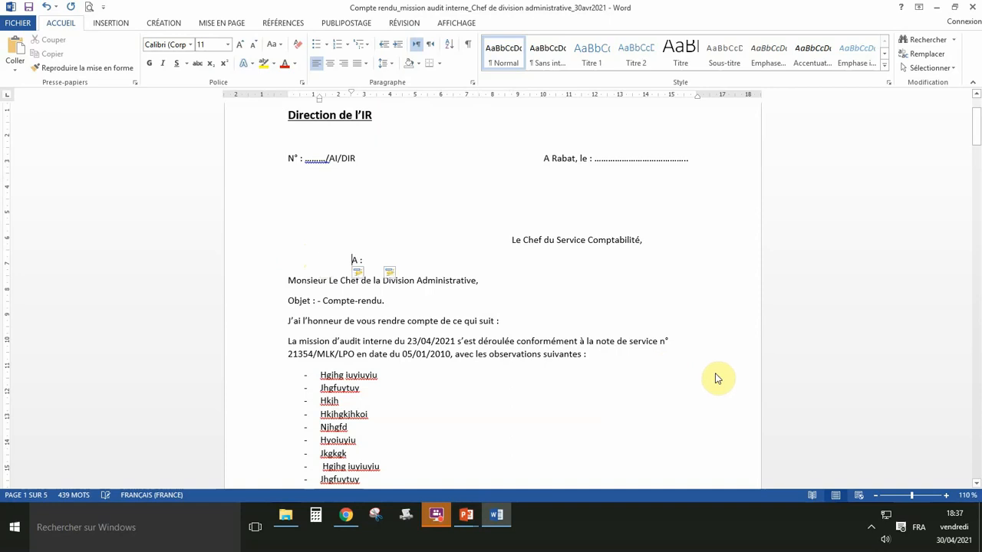
pyautogui.press('Return')
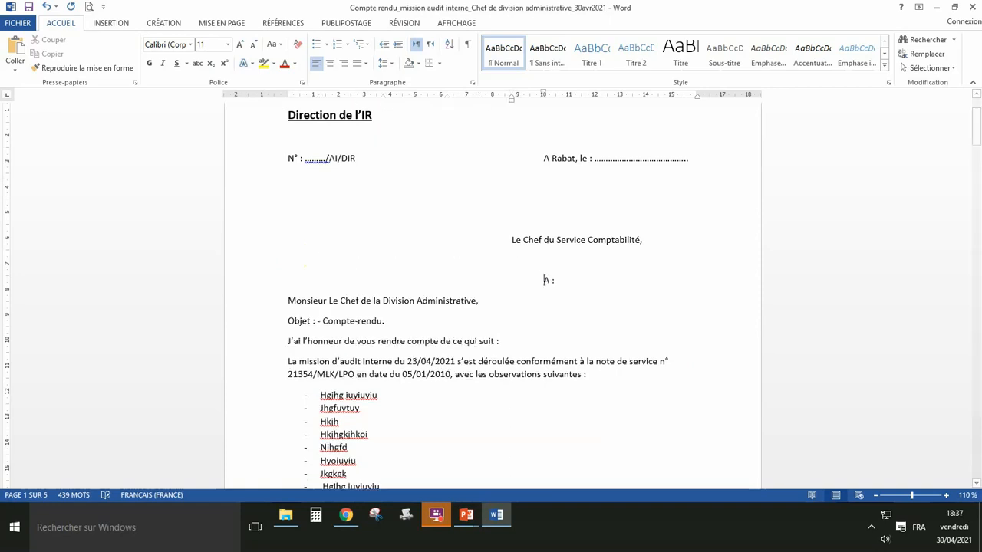
pyautogui.press('Tab')
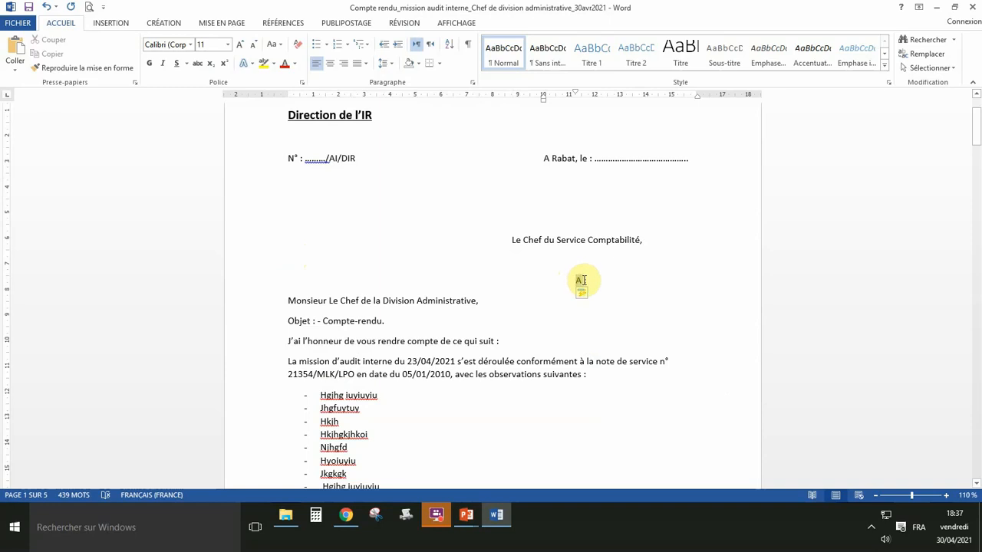
pyautogui.moveTo(575, 280); pyautogui.dragTo(592, 281)
pyautogui.click(616, 259)
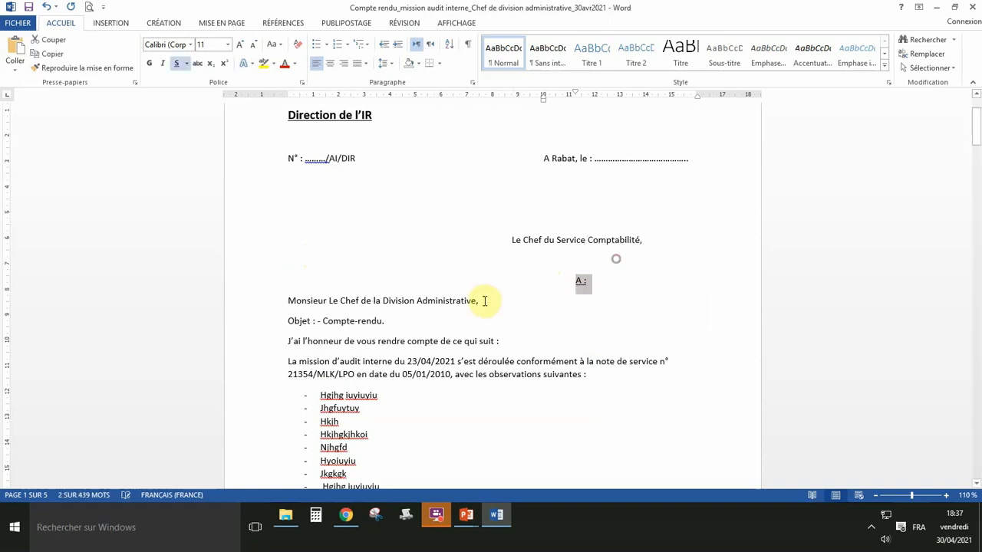
# Indent "Monsieur Le Chef de la Division Administrative," beneath "A :" and insert a blank line above it
pyautogui.click(288, 301)
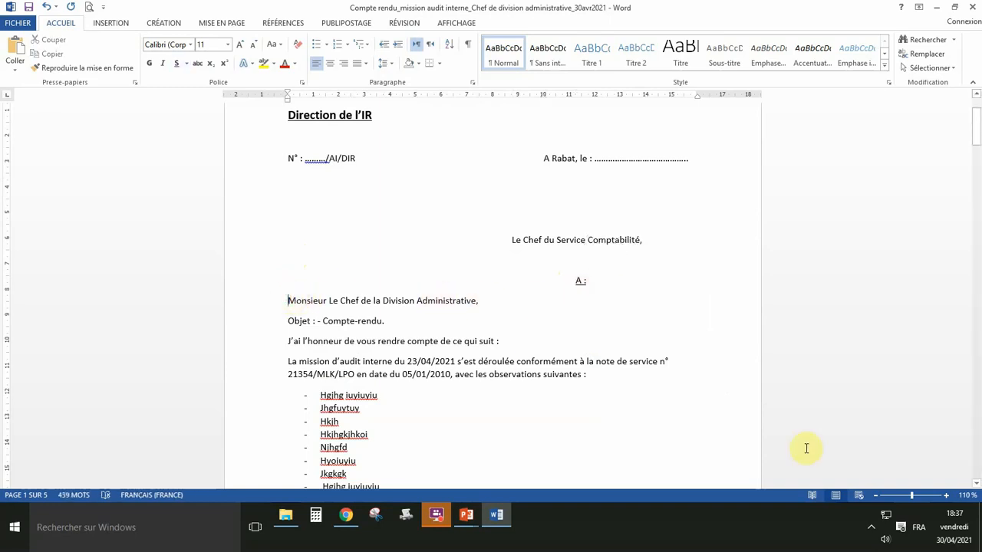
pyautogui.press('Tab')
pyautogui.press('Tab')
pyautogui.press('Tab')
pyautogui.press('Tab')
pyautogui.press('Tab')
pyautogui.press('Tab')
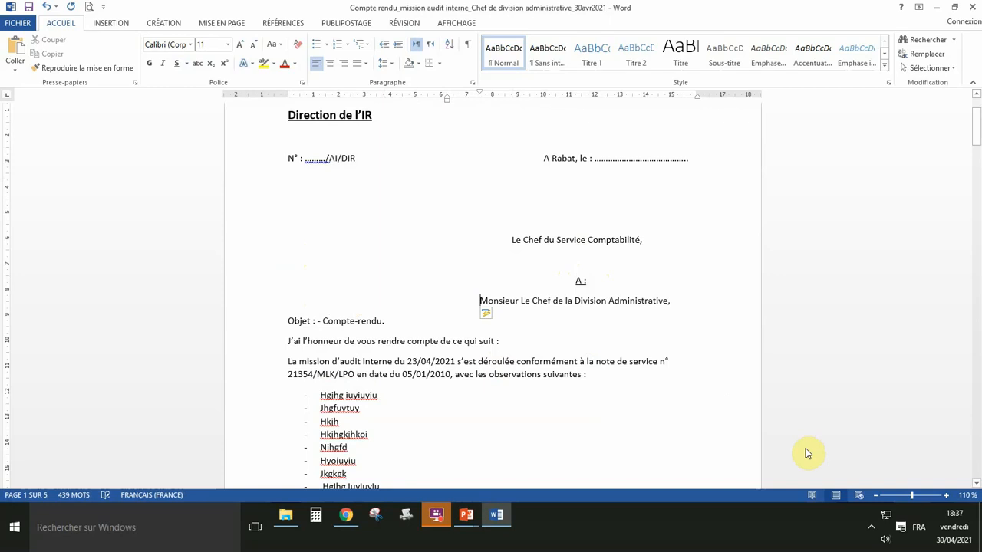
pyautogui.press('Return')
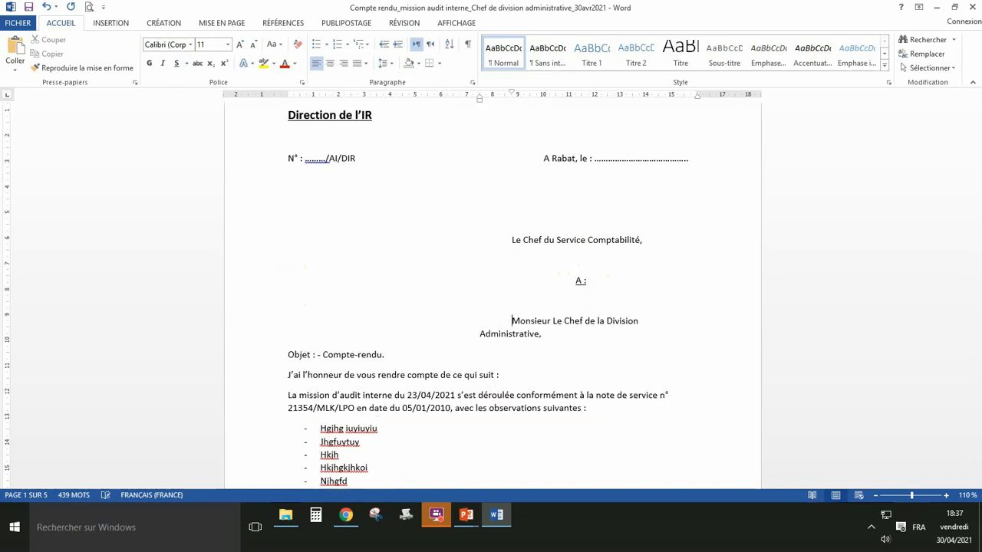
# Insert two blank lines above the "Objet : - Compte-rendu." line to separate it from the addressee
pyautogui.press('Down')
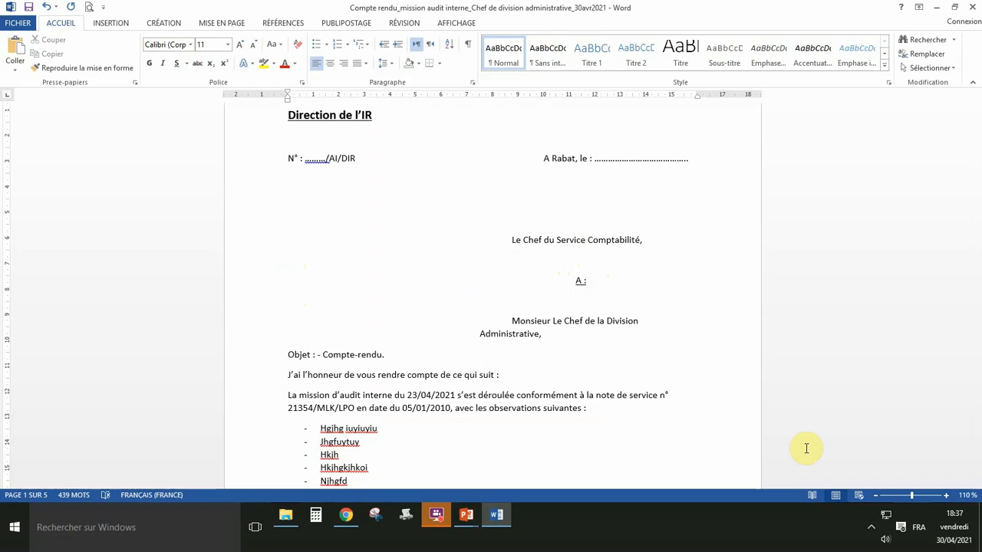
pyautogui.press('Return')
pyautogui.press('Return')
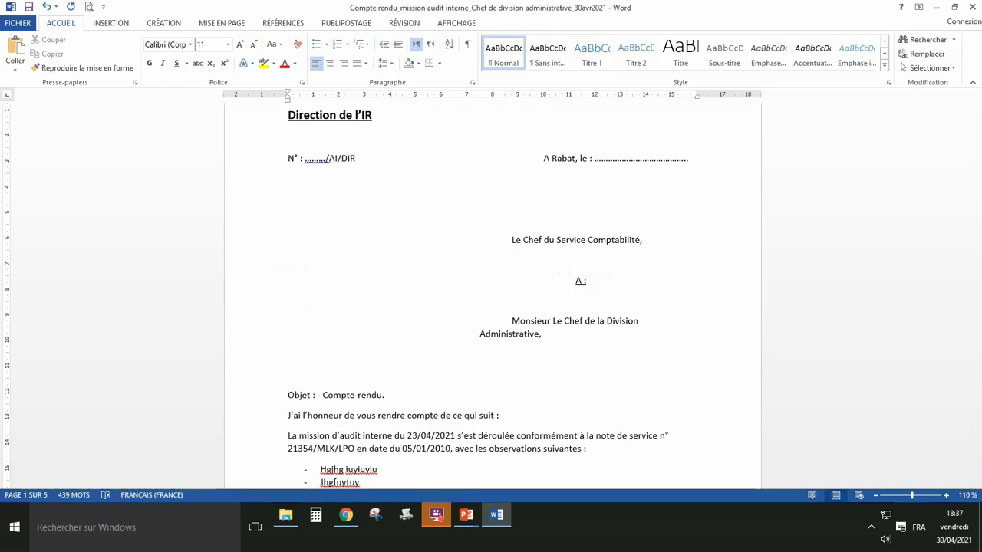
# Indent the "Objet : - Compte-rendu." line by two levels and underline the word "Objet"
pyautogui.press('Return')
pyautogui.press('BackSpace')
pyautogui.scroll(-2, 646, 476)
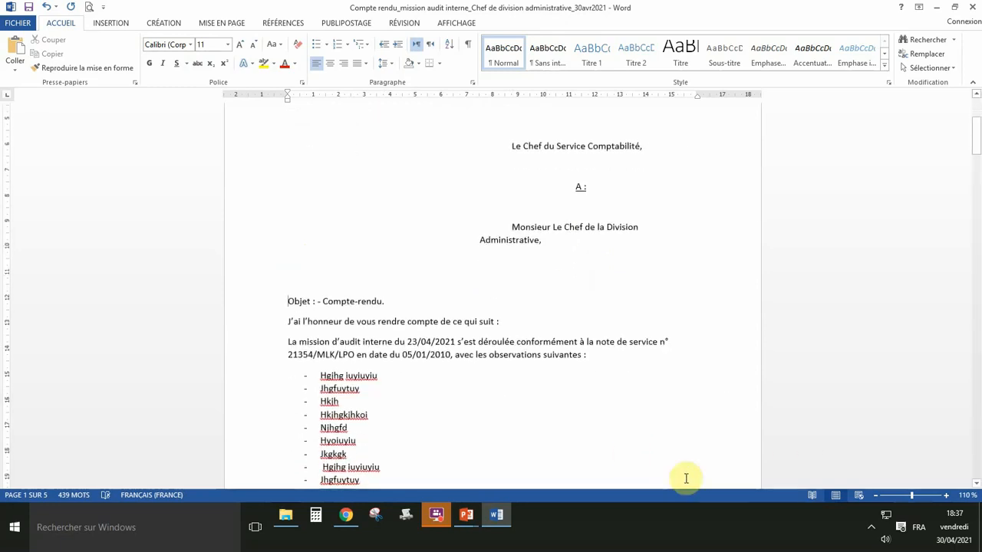
pyautogui.press('Tab')
pyautogui.press('Tab')
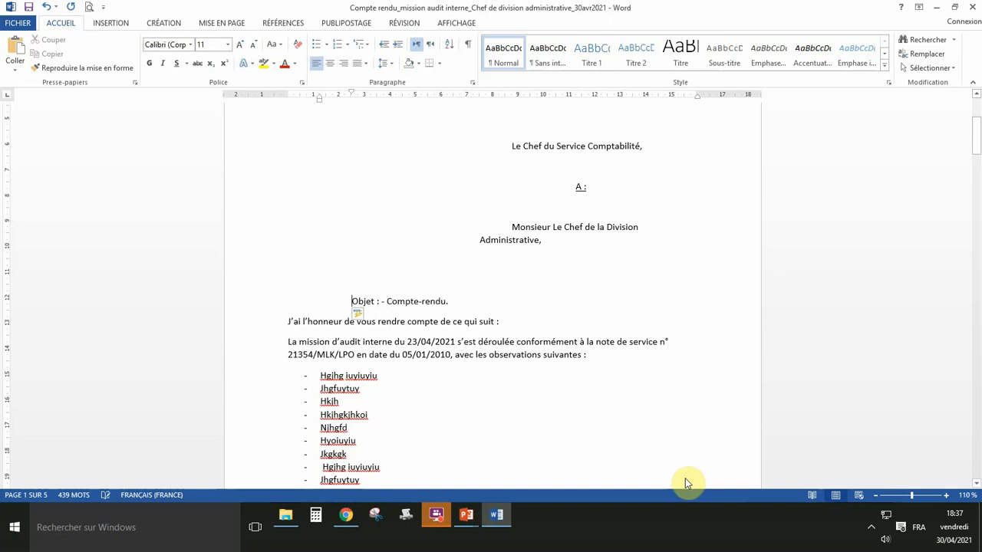
pyautogui.doubleClick(363, 301)
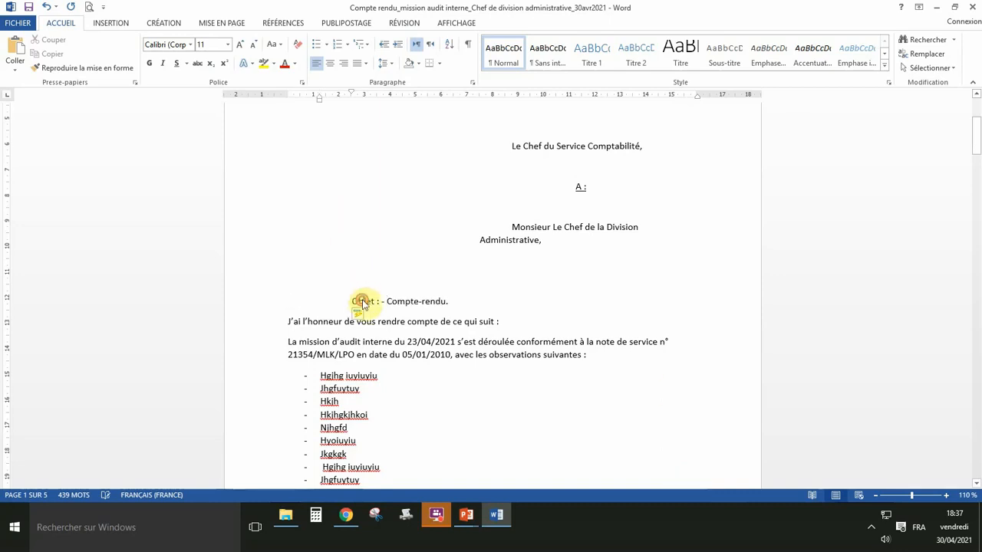
pyautogui.click(397, 279)
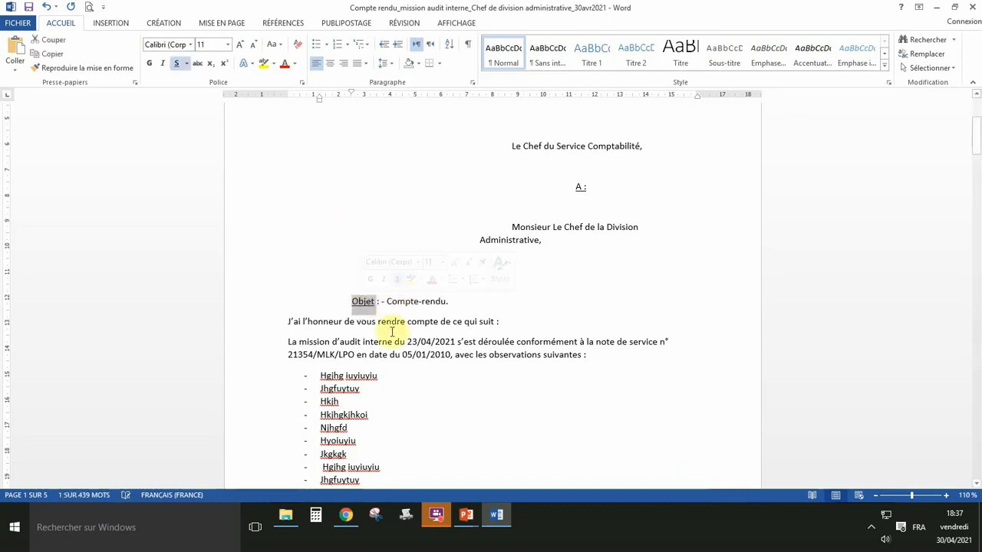
# Indent the first lines of the "J'ai l'honneur" and "La mission d'audit interne" paragraphs to the same depth, just short of the subject line
pyautogui.click(390, 322)
pyautogui.click(279, 321)
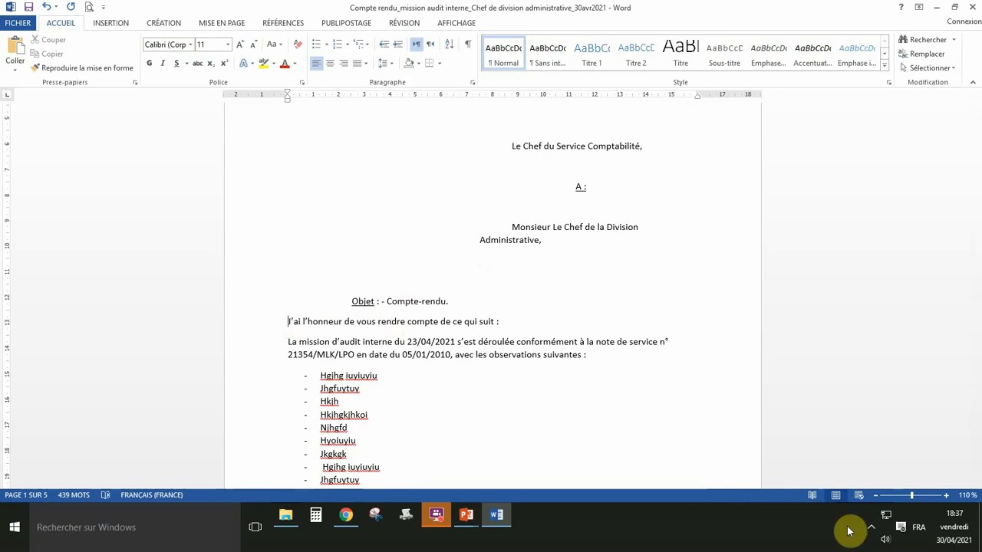
pyautogui.press('Tab')
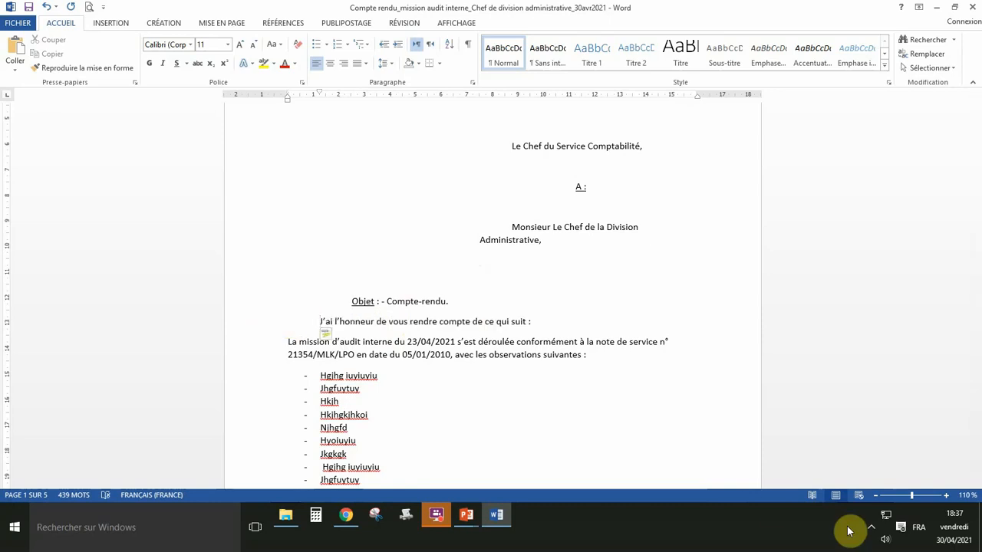
pyautogui.press('Down')
pyautogui.press('Home')
pyautogui.press('Tab')
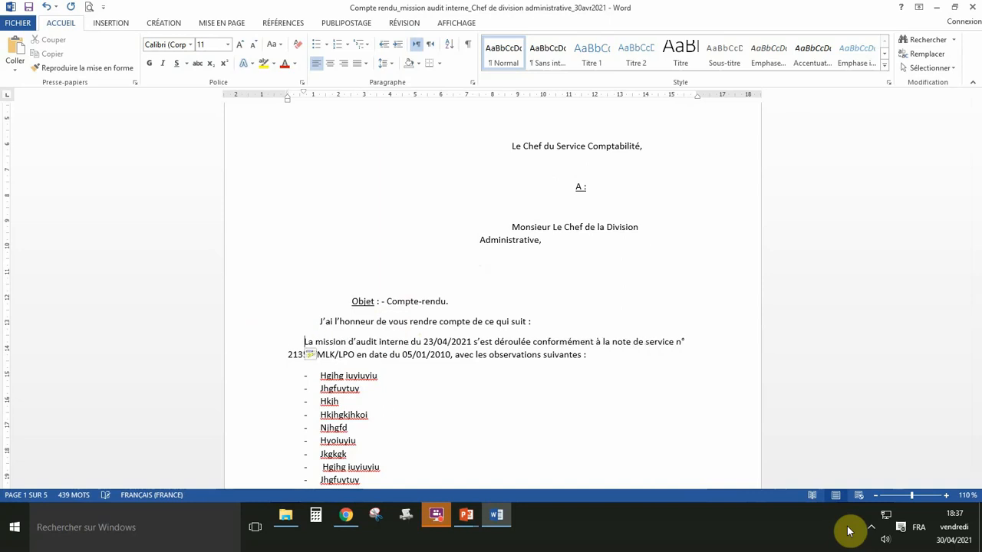
pyautogui.press('Tab')
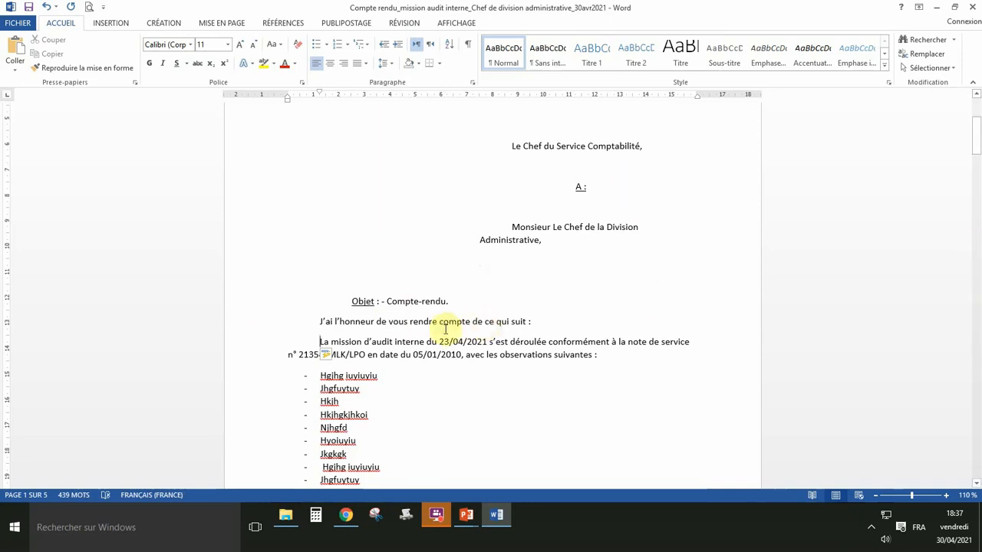
# Insert a blank line above the closing "Le Chef du Service," on the last page and indent that signature line far toward the right margin
pyautogui.scroll(-4, 435, 338)
pyautogui.scroll(-12, 414, 340)
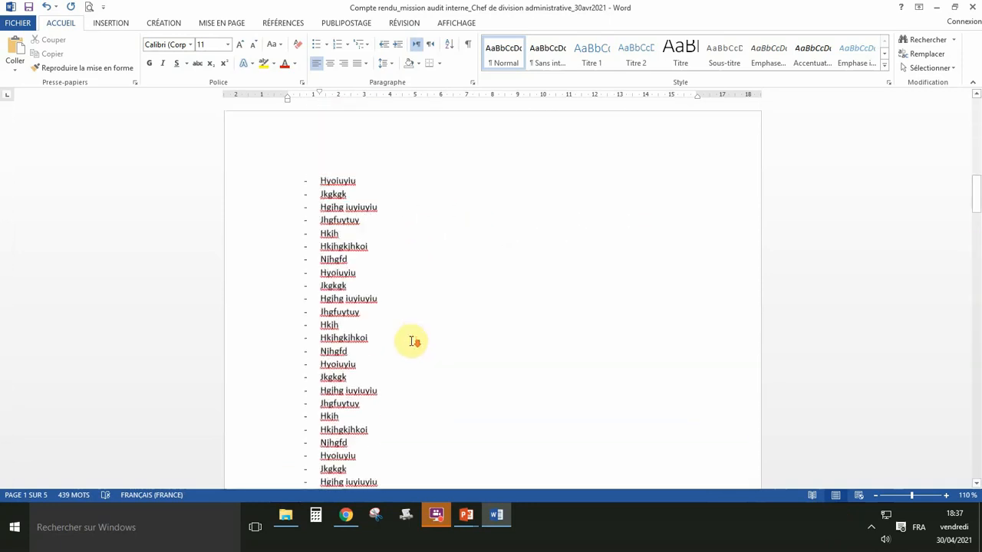
pyautogui.scroll(-10, 412, 341)
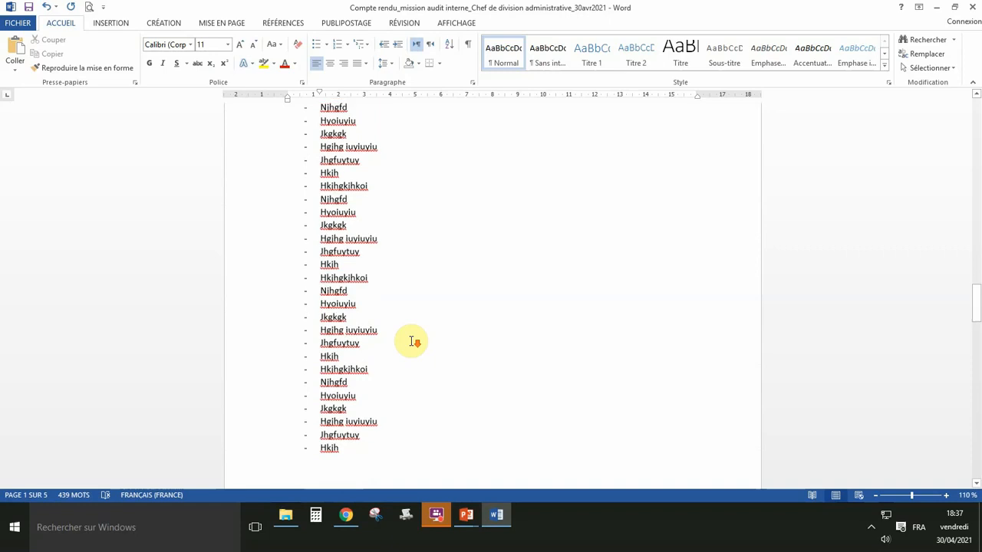
pyautogui.scroll(-15, 411, 341)
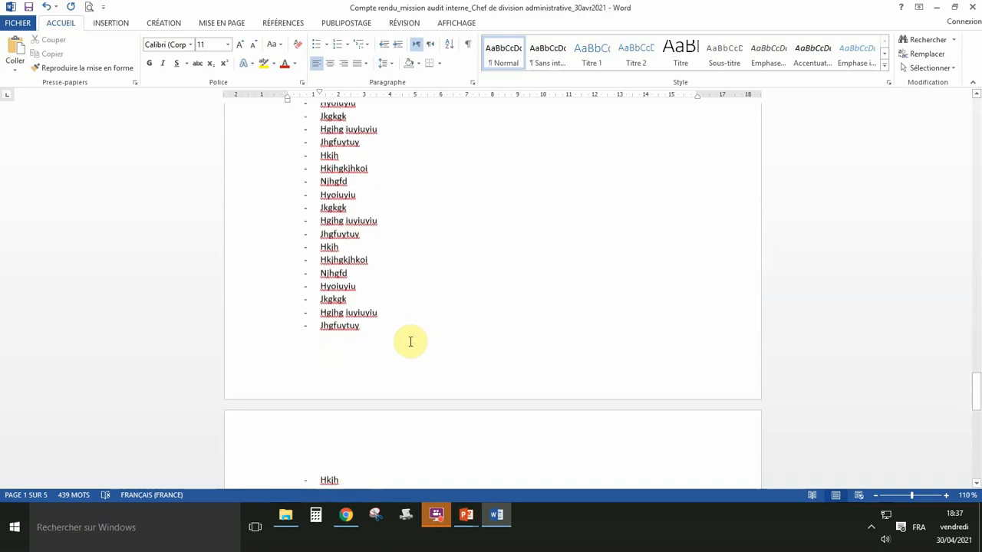
pyautogui.scroll(-5, 412, 342)
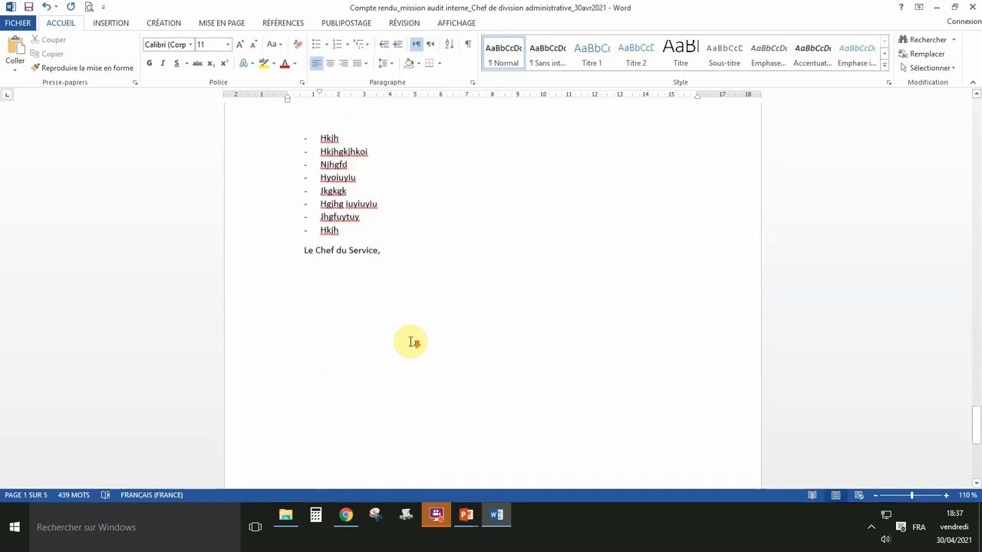
pyautogui.click(306, 247)
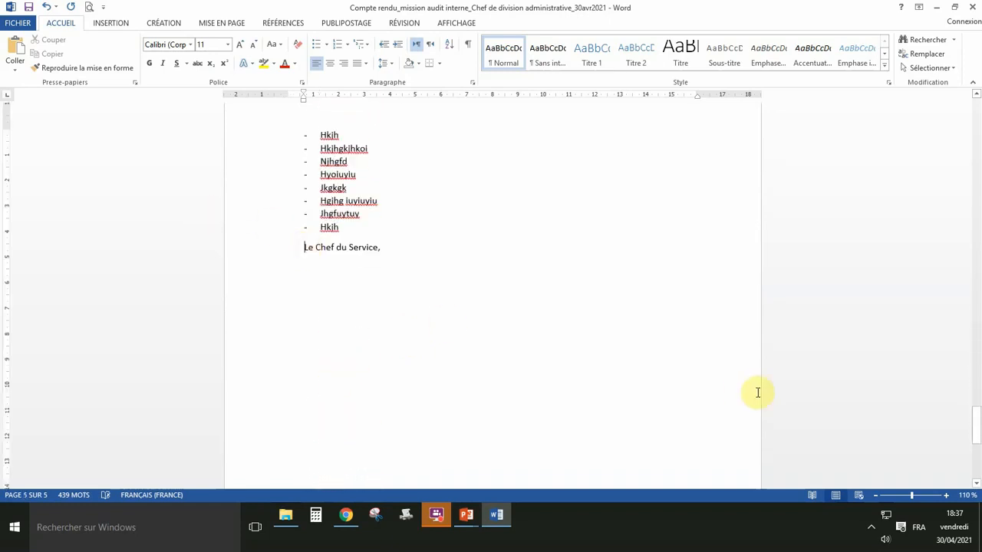
pyautogui.press('Return')
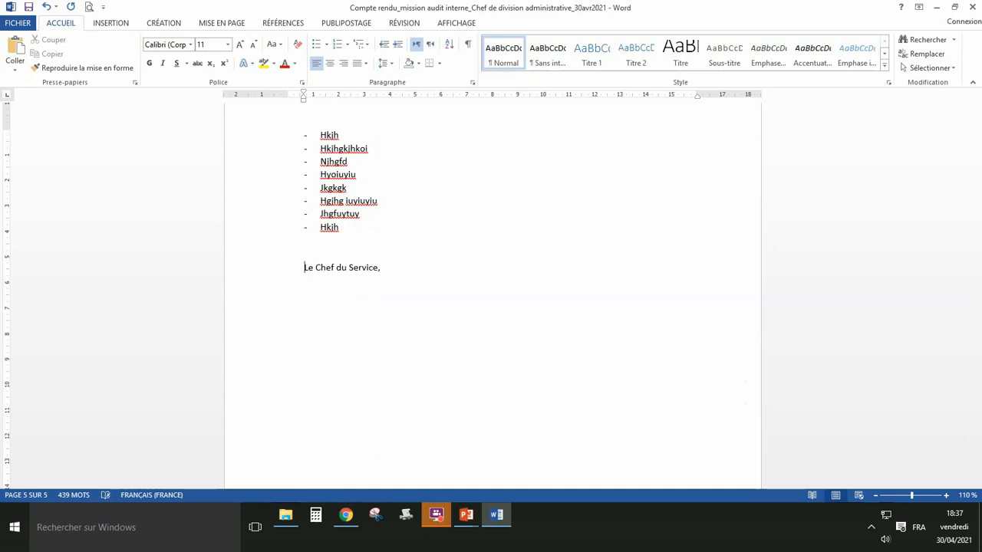
pyautogui.press('Tab')
pyautogui.press('Tab')
pyautogui.press('Tab')
pyautogui.press('Tab')
pyautogui.press('Tab')
pyautogui.press('Tab')
pyautogui.press('Tab')
pyautogui.press('Tab')
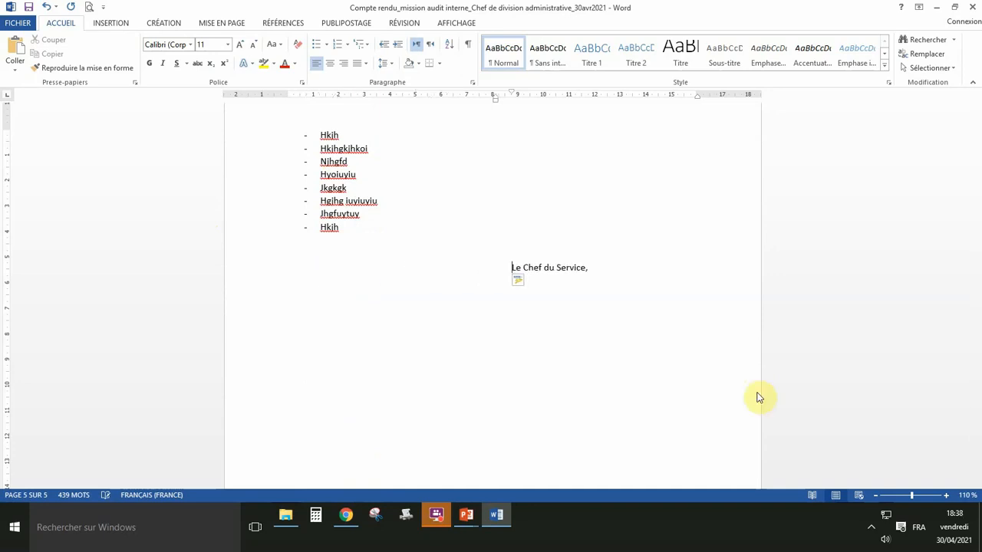
pyautogui.press('Tab')
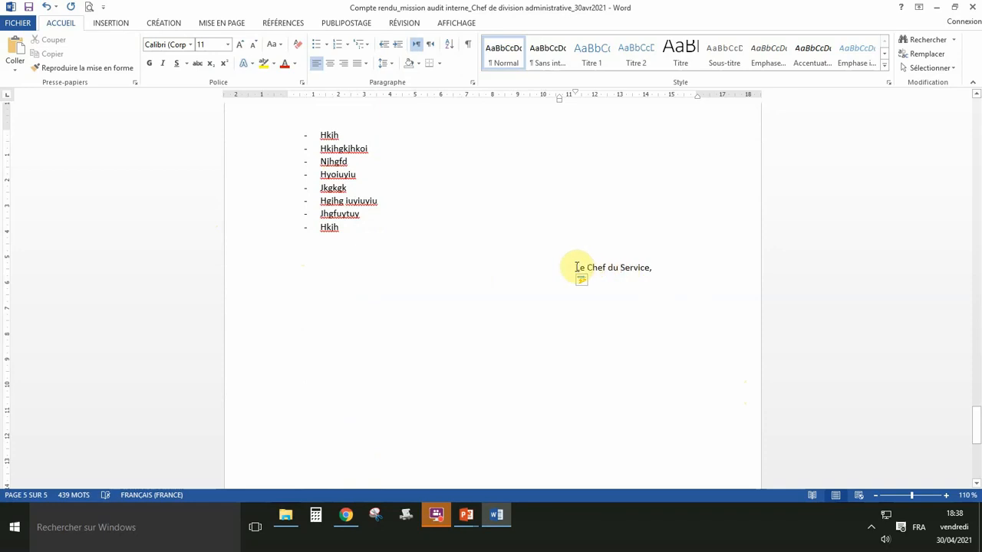
# Underline the "Le Chef du Service," signature line at the end of the report
pyautogui.moveTo(576, 267); pyautogui.dragTo(653, 268)
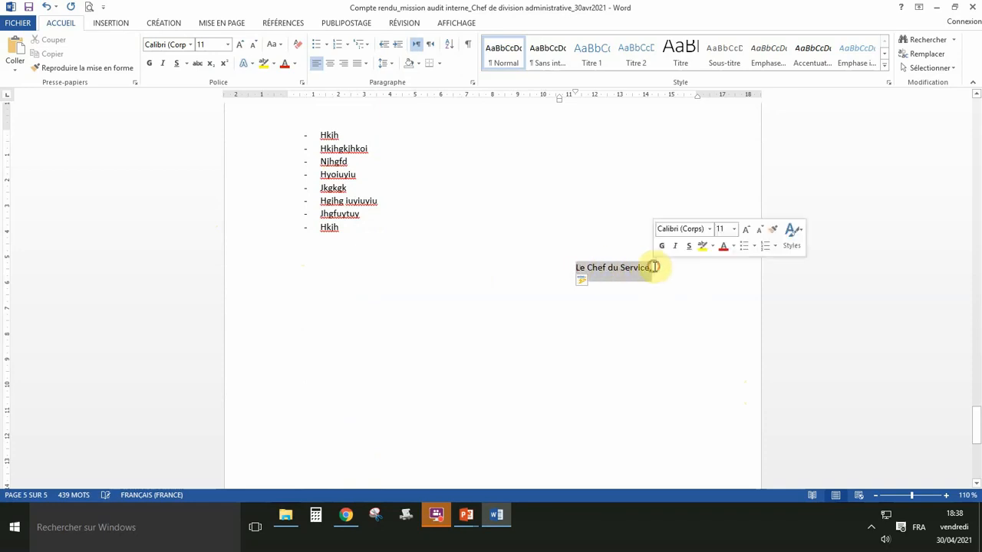
pyautogui.click(688, 246)
pyautogui.click(537, 246)
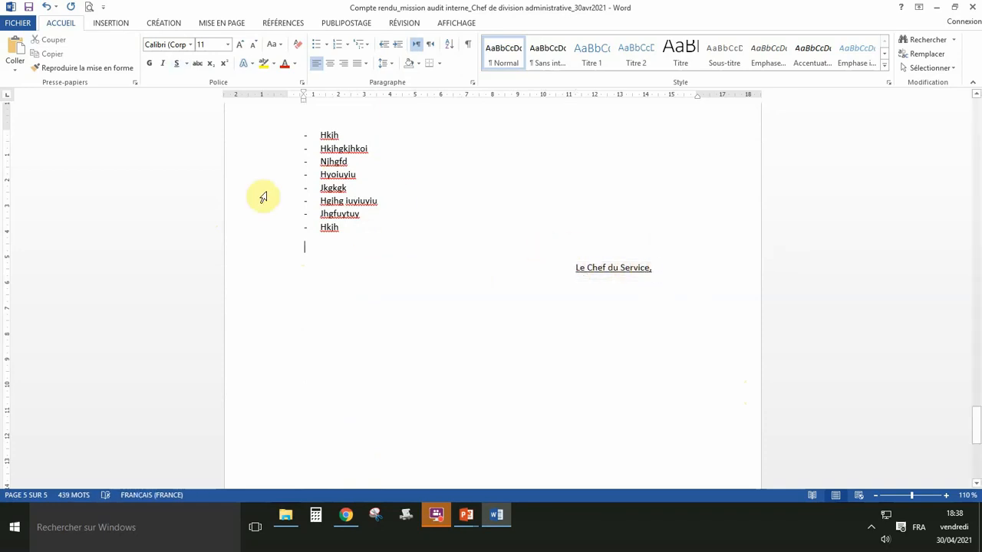
# Return to the start of the report and save the document
pyautogui.hotkey('ctrl', 'v')
pyautogui.hotkey('ctrl', 'v')
pyautogui.hotkey('ctrl', 'v')
pyautogui.hotkey('ctrl', 'v')
pyautogui.hotkey('ctrl', 'v')
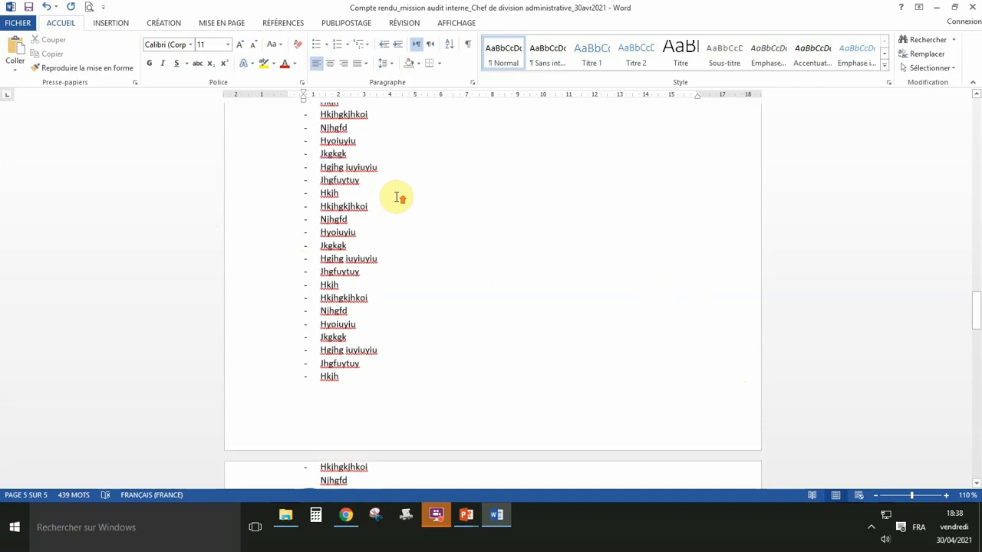
pyautogui.scroll(20, 398, 197)
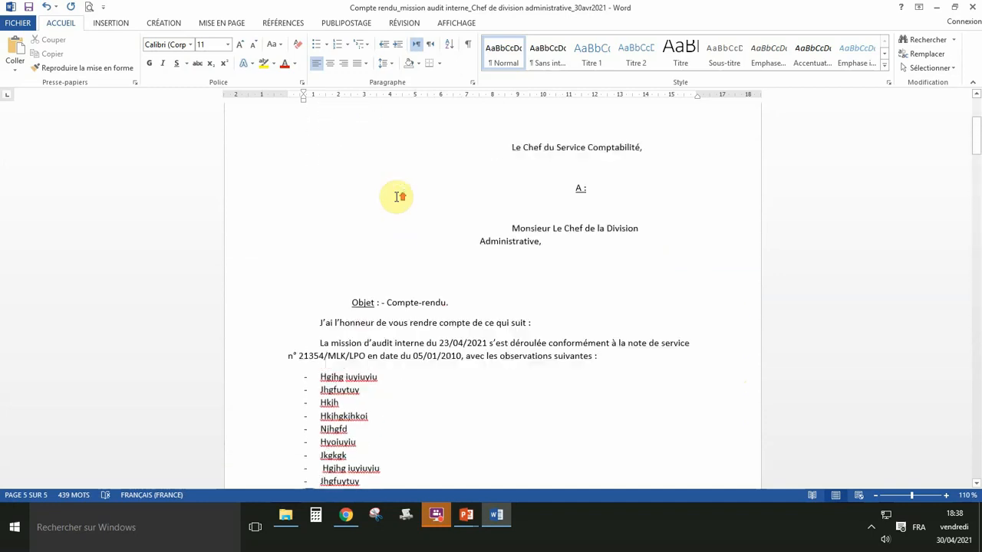
pyautogui.scroll(5, 399, 197)
pyautogui.click(28, 8)
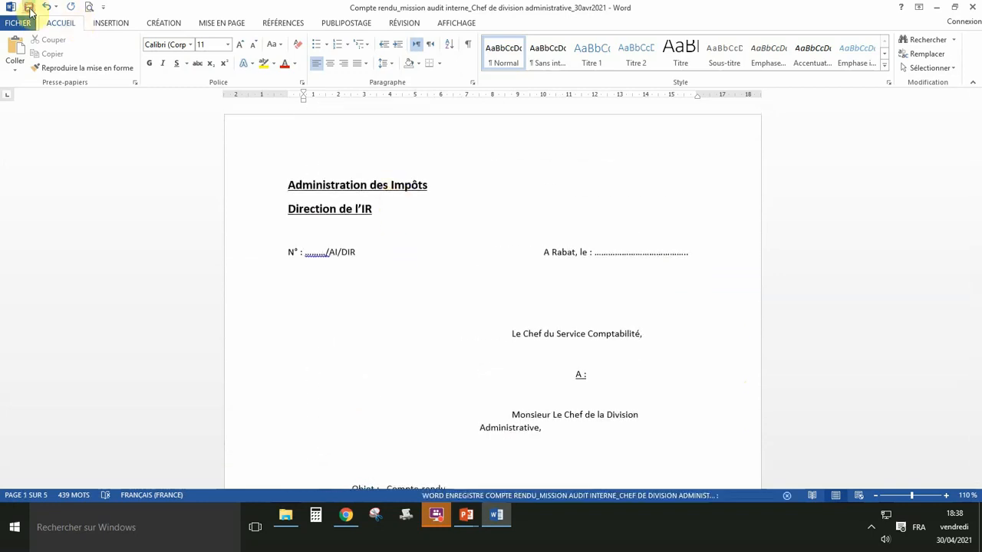
# Examine the report's pages and the transitions between them to see whether the pages are numbered
pyautogui.scroll(-6, 453, 251)
pyautogui.scroll(-3, 453, 250)
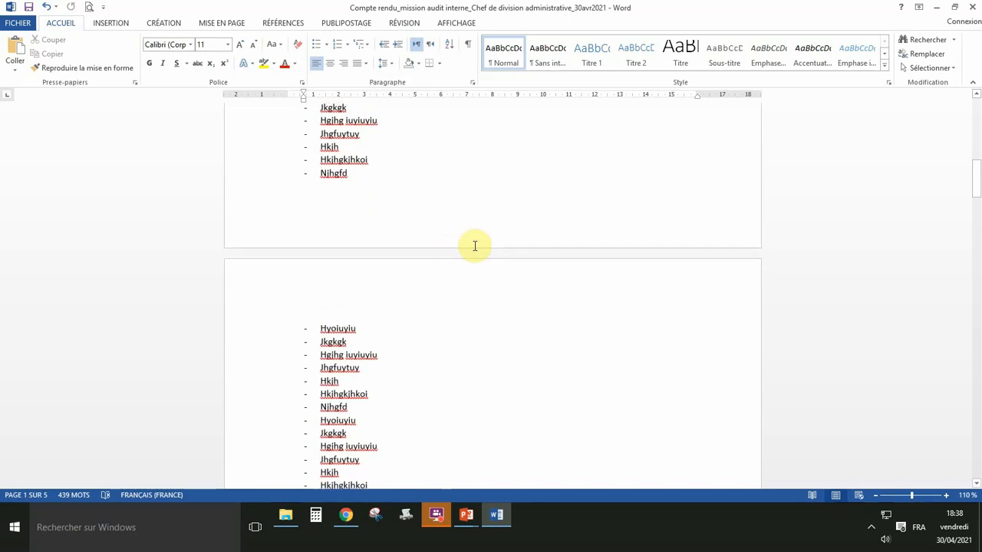
pyautogui.scroll(-18, 476, 246)
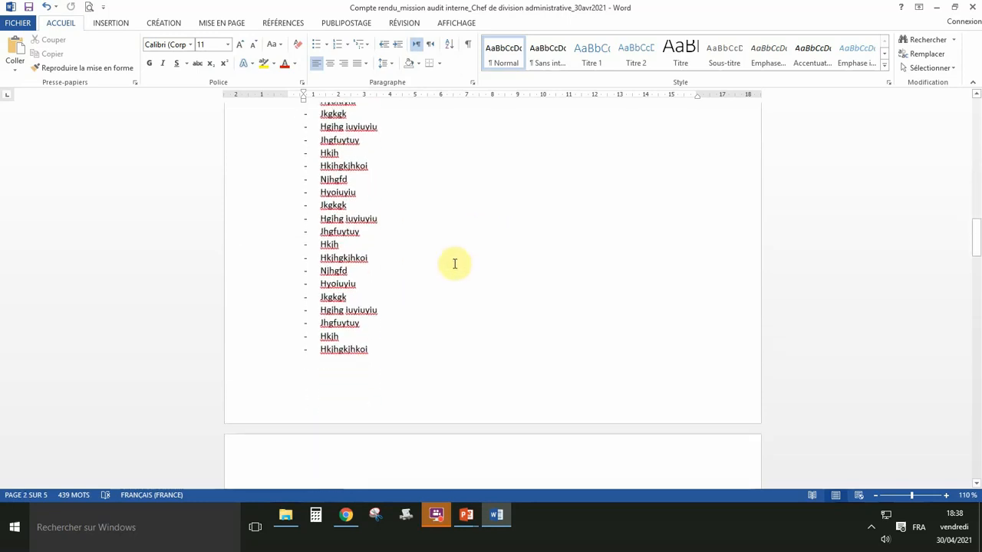
pyautogui.scroll(-5, 454, 264)
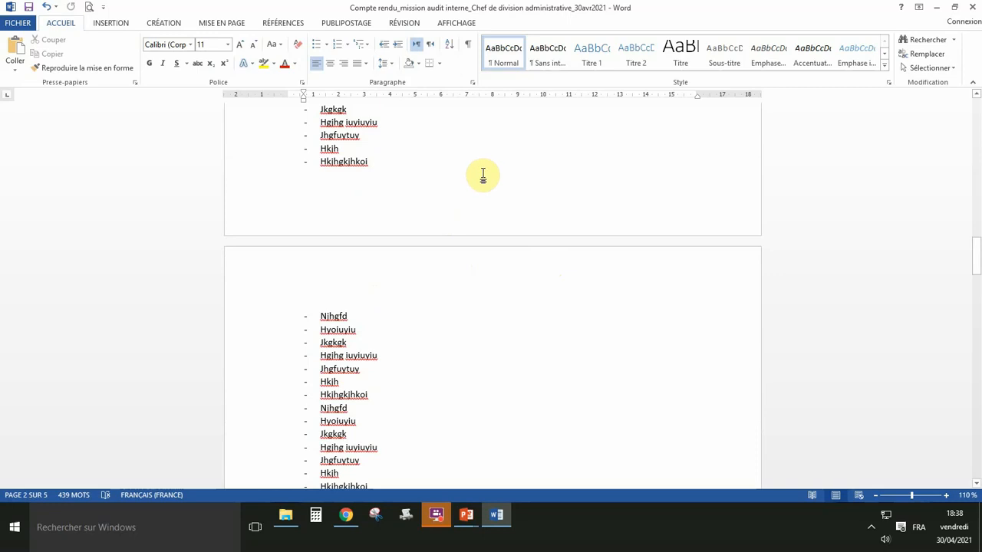
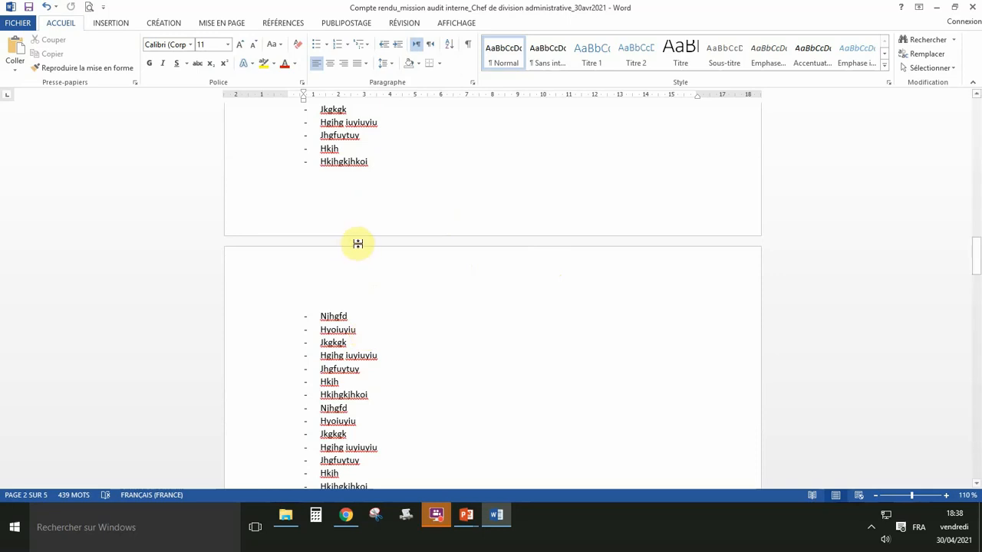
pyautogui.click(338, 330)
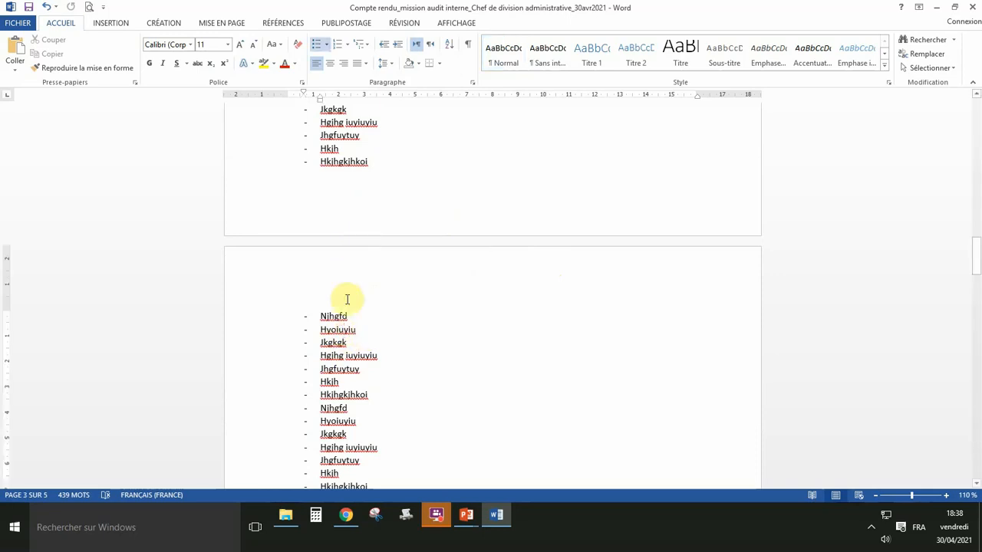
pyautogui.scroll(20, 346, 299)
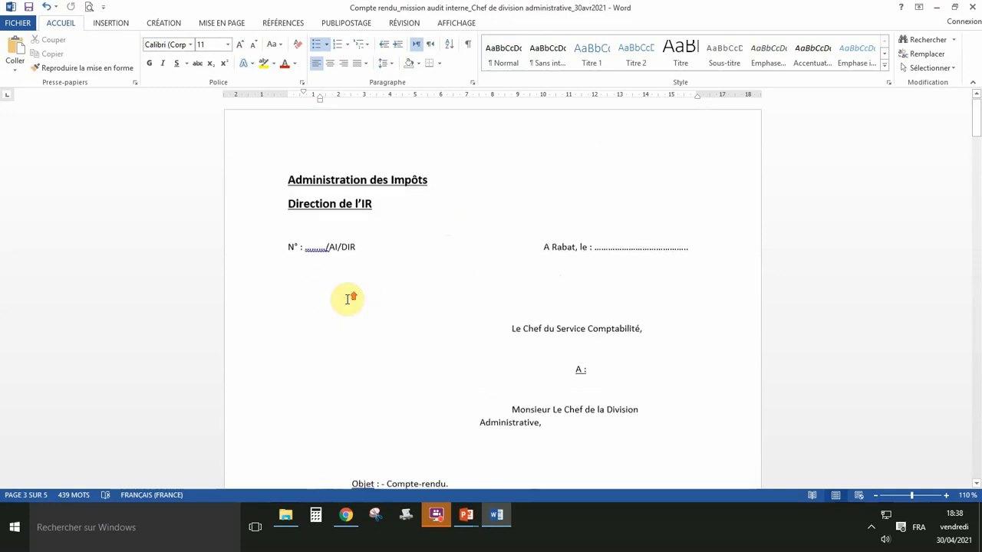
pyautogui.scroll(1, 346, 299)
pyautogui.scroll(-12, 338, 236)
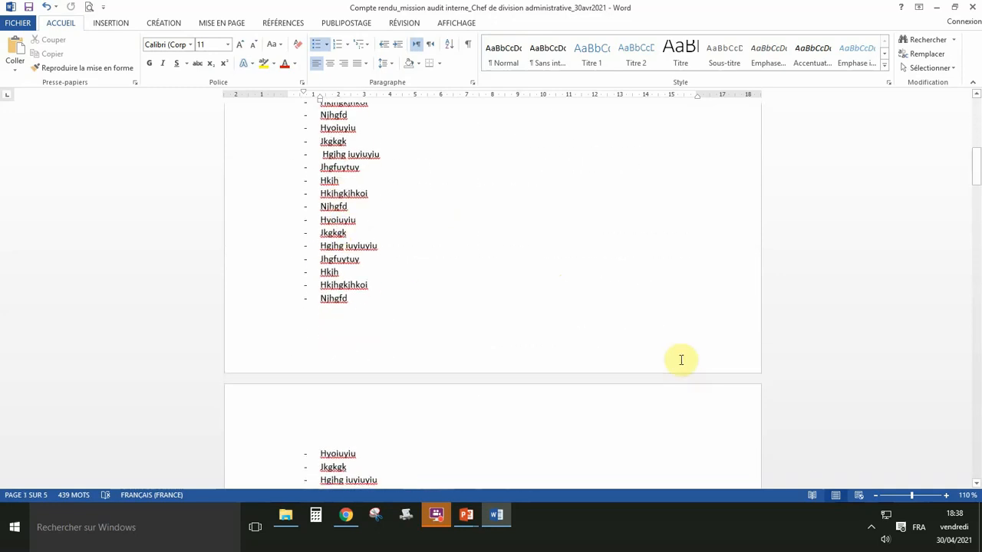
pyautogui.scroll(8, 346, 244)
pyautogui.scroll(5, 346, 243)
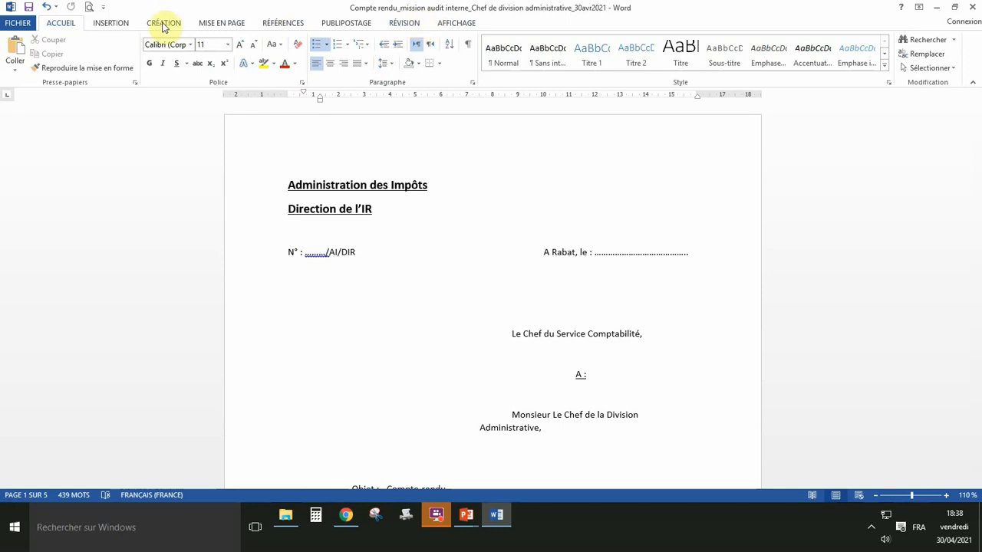
# Add page numbers in the footer using the right-aligned "Numéro normal 3" style and check them back to the first page
pyautogui.click(115, 23)
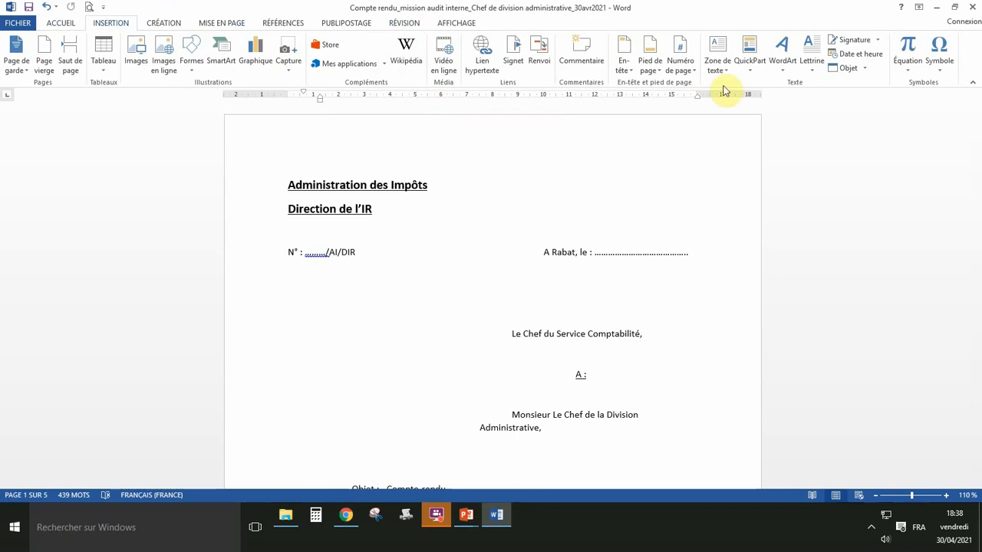
pyautogui.click(694, 71)
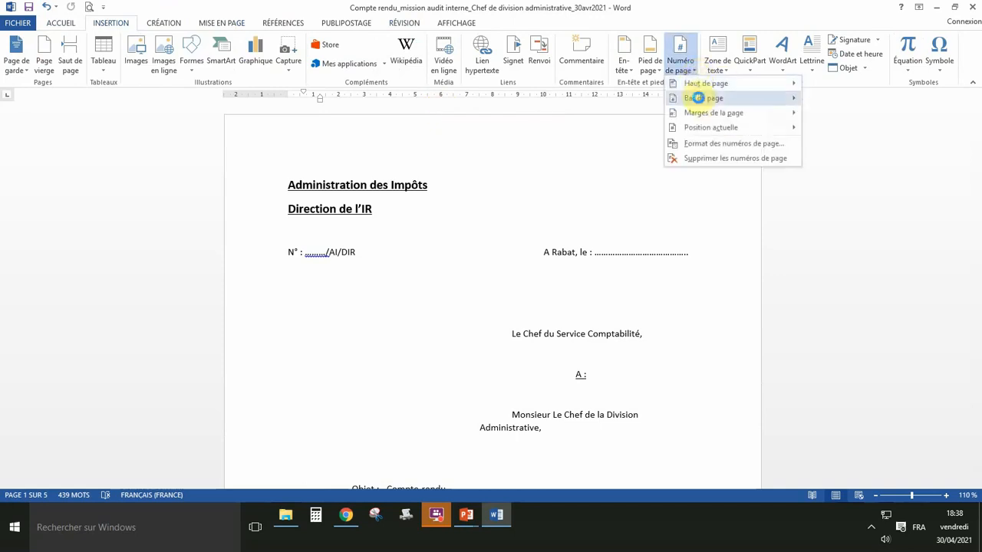
pyautogui.moveTo(698, 99)
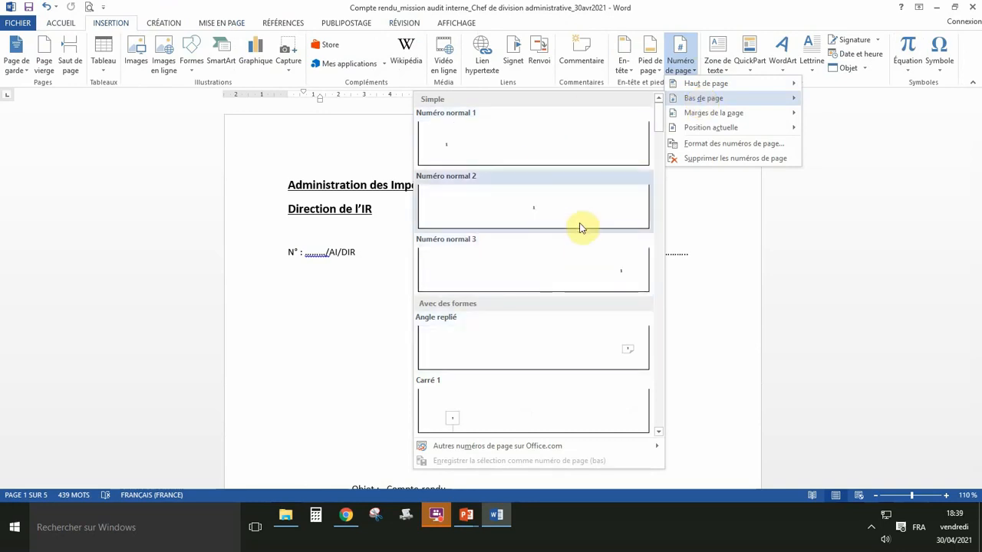
pyautogui.click(571, 269)
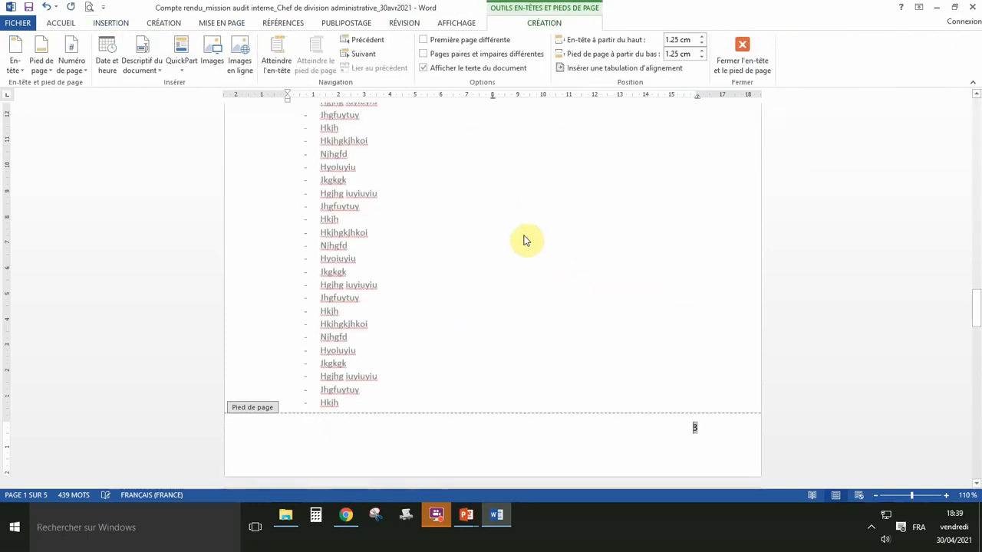
pyautogui.scroll(10, 526, 243)
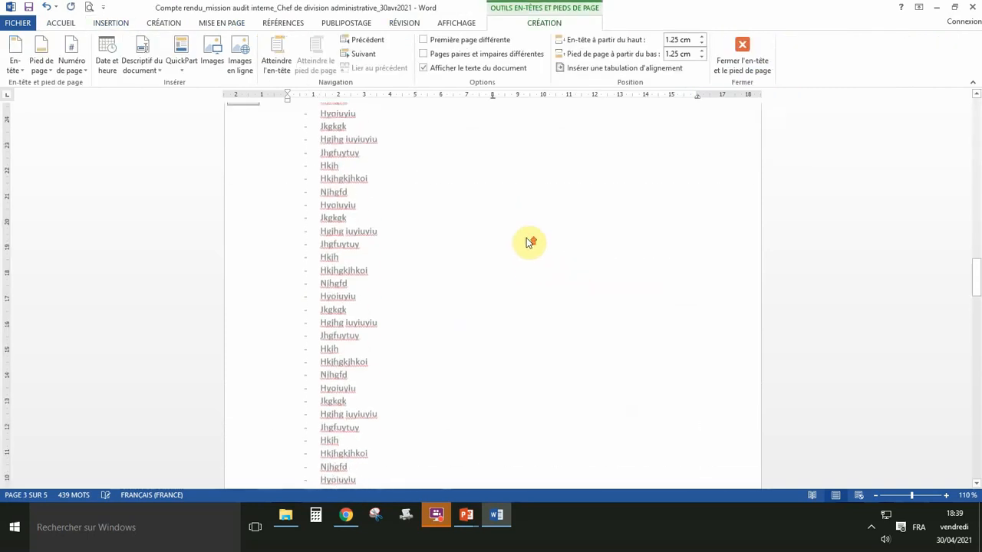
pyautogui.scroll(15, 526, 243)
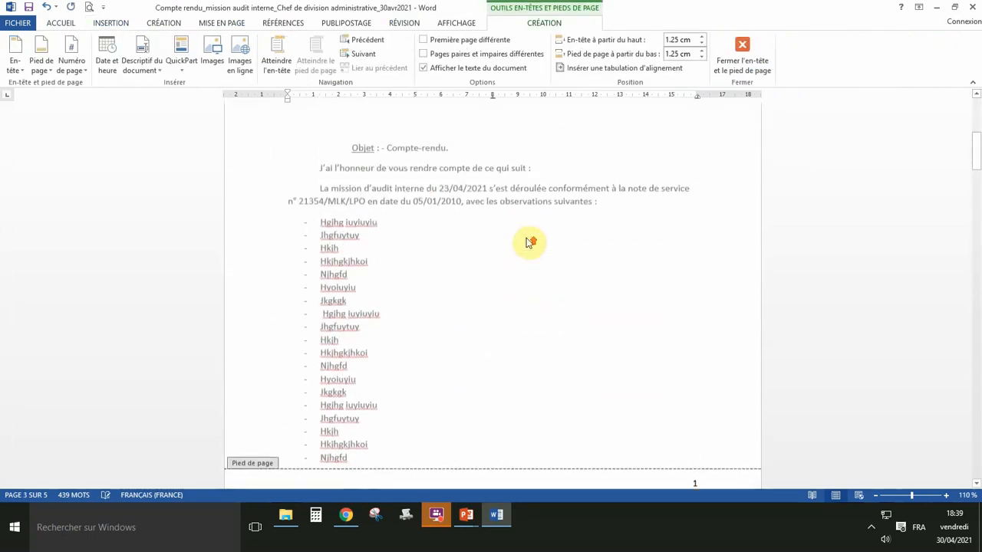
# Leave the footer editing mode and return to the letterhead on the report's first page
pyautogui.scroll(2, 526, 243)
pyautogui.doubleClick(492, 227)
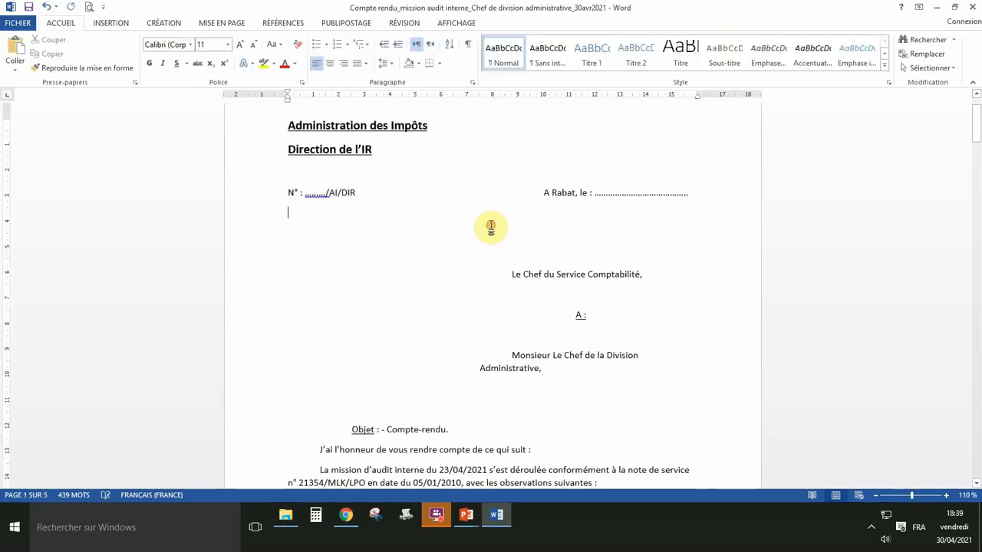
pyautogui.scroll(2, 426, 214)
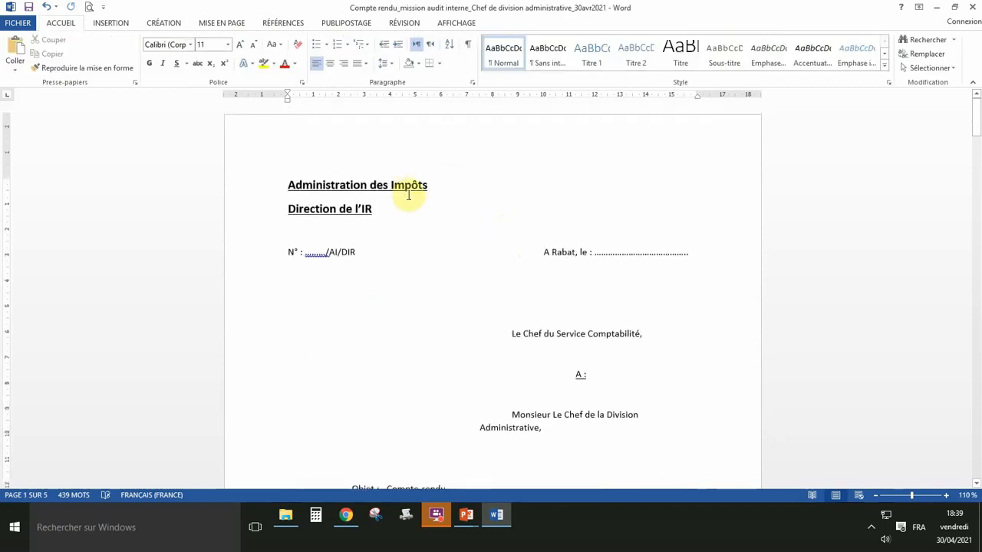
# Examine the footers of the report's pages down to the signature page to check the page numbering
pyautogui.scroll(-20, 410, 194)
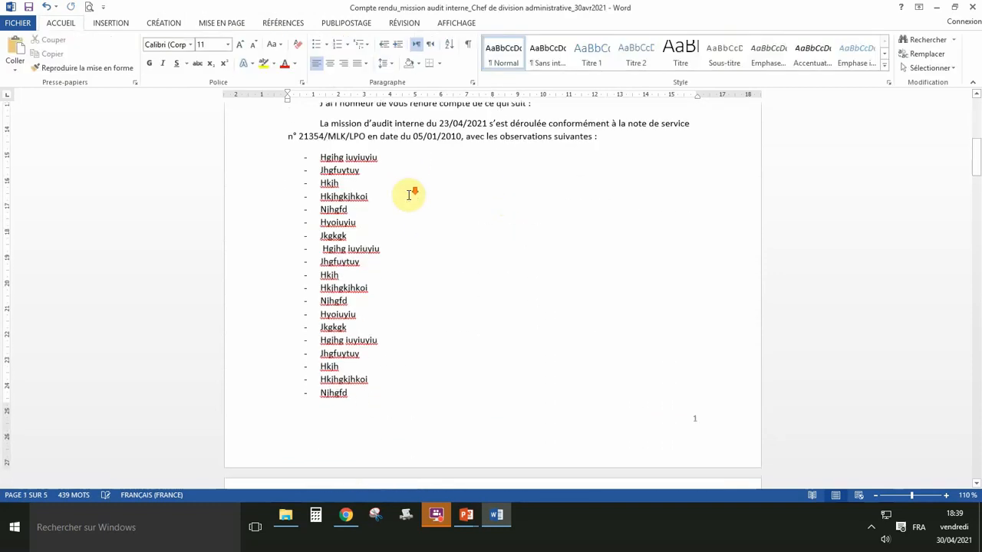
pyautogui.scroll(-8, 652, 329)
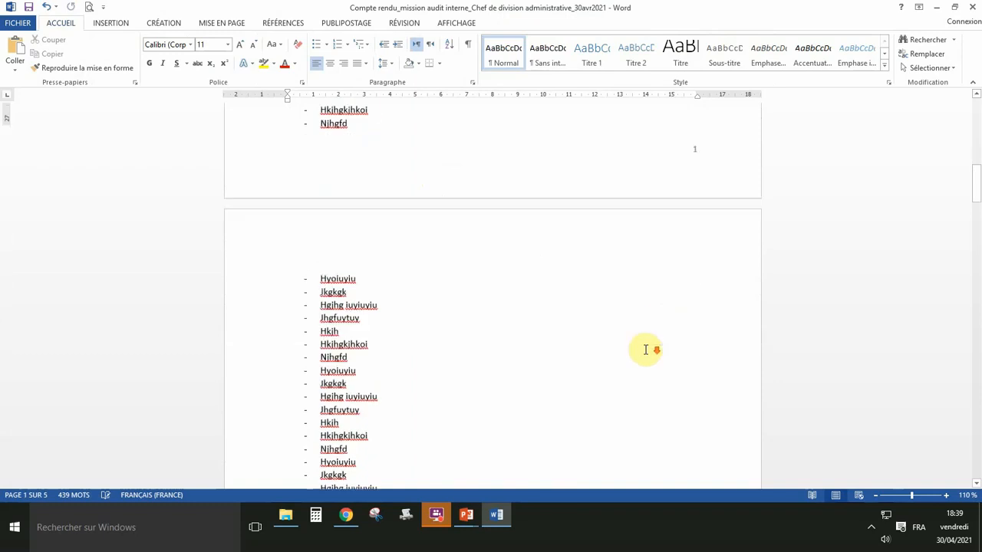
pyautogui.scroll(-10, 639, 352)
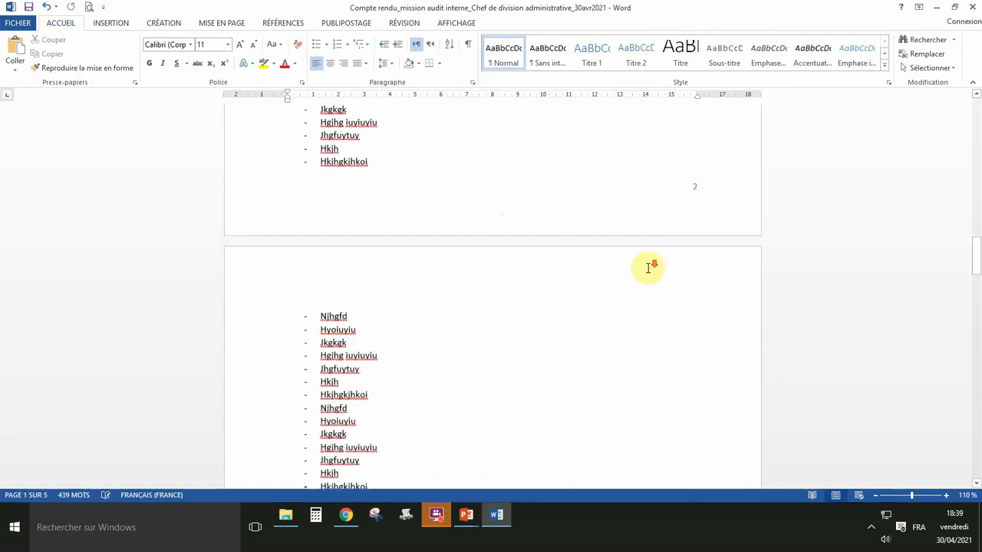
pyautogui.scroll(-12, 637, 303)
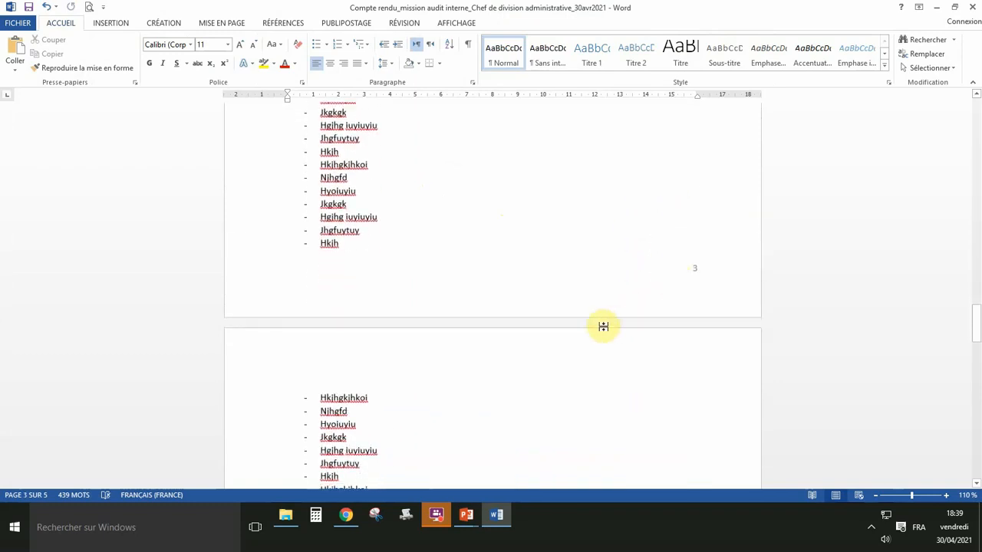
pyautogui.scroll(-7, 598, 336)
pyautogui.scroll(-15, 598, 336)
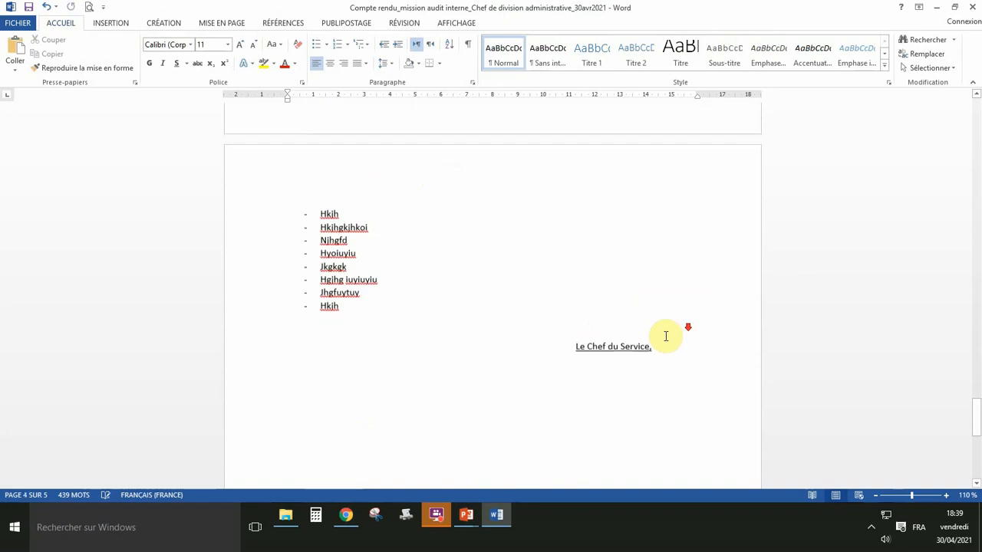
pyautogui.scroll(-3, 659, 341)
pyautogui.scroll(8, 659, 342)
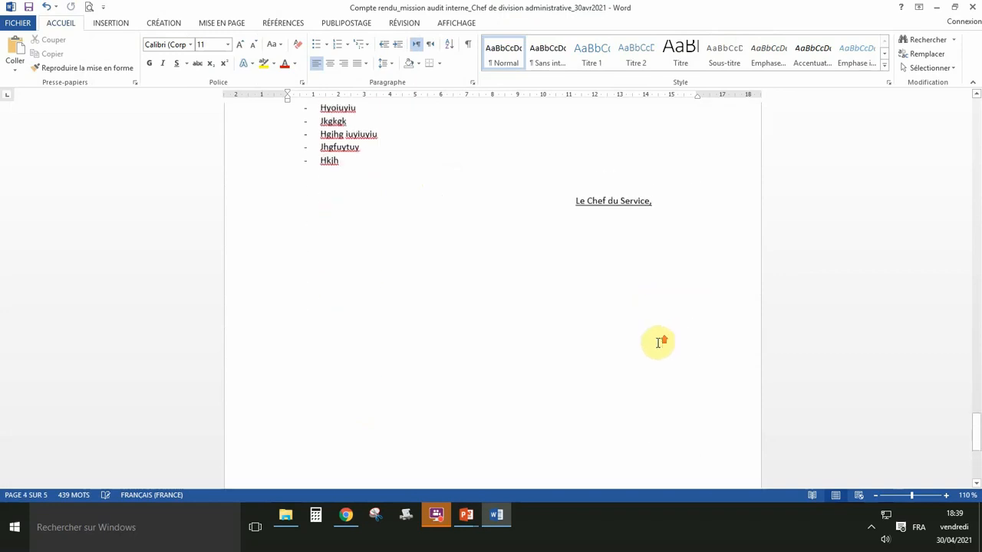
pyautogui.scroll(10, 658, 342)
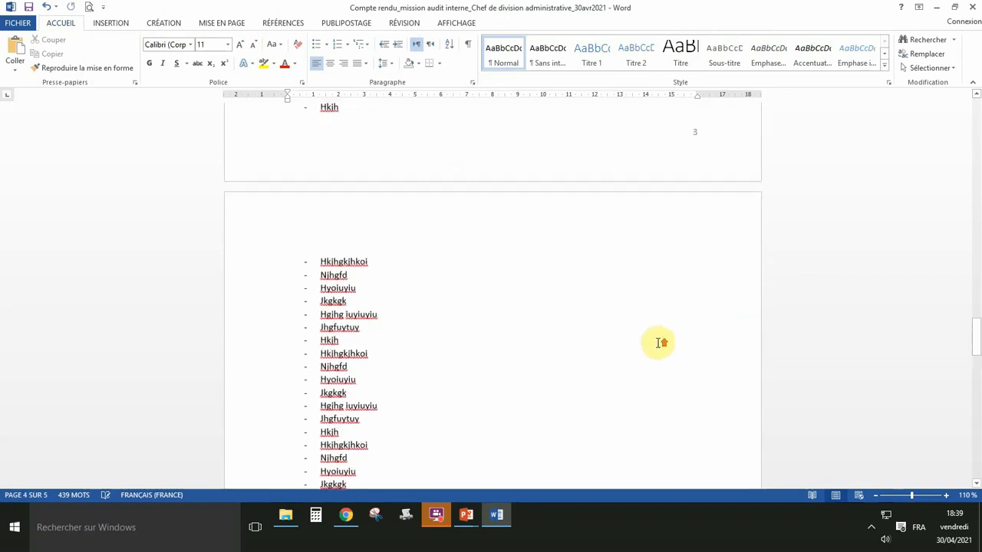
# Save the numbered report and place the cursor in the "Administration des Impôts" heading on the first page
pyautogui.click(31, 10)
pyautogui.scroll(8, 376, 184)
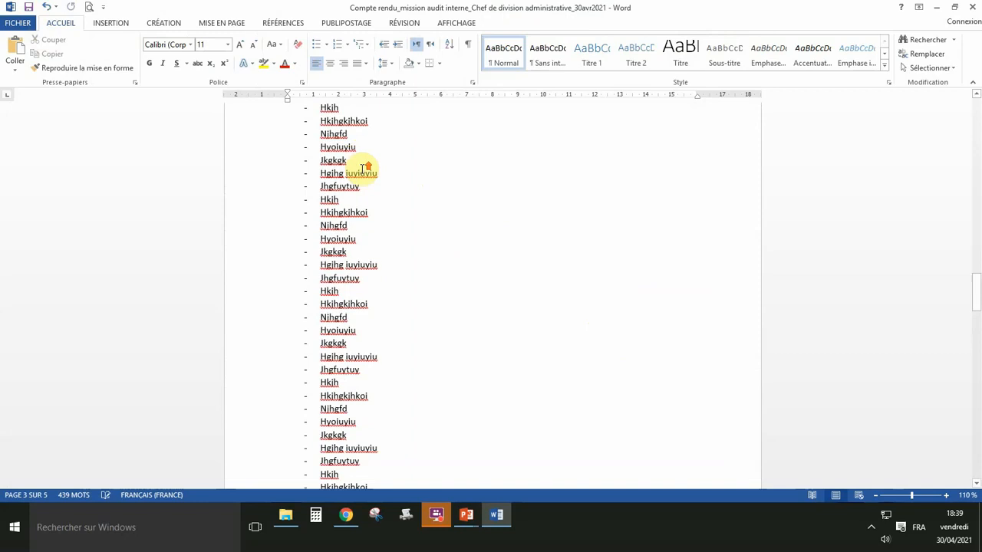
pyautogui.scroll(20, 363, 170)
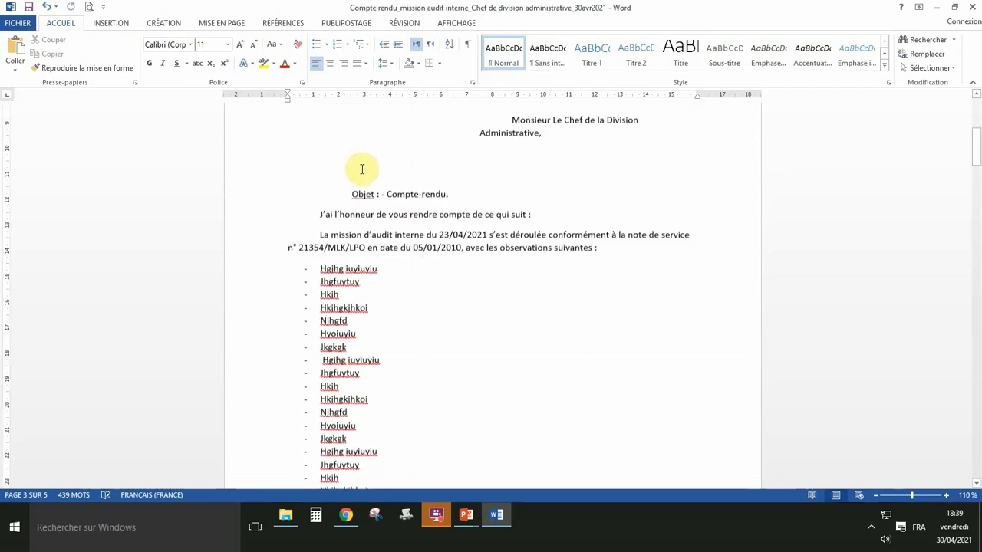
pyautogui.scroll(2, 363, 170)
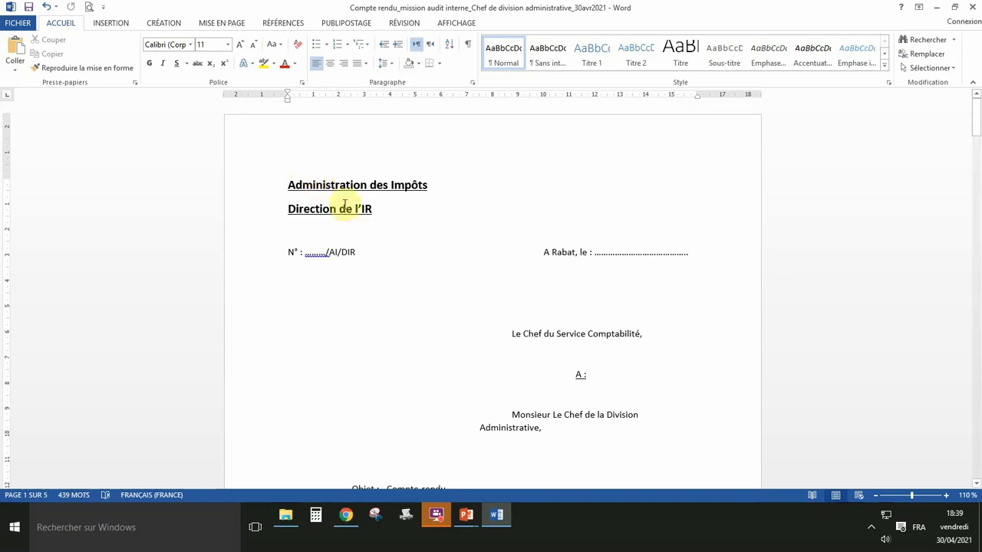
pyautogui.click(339, 185)
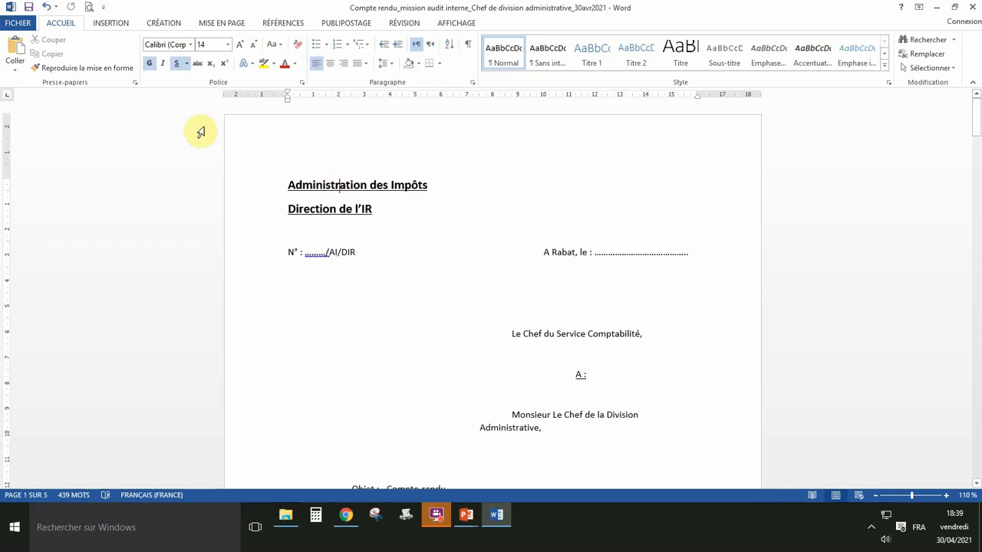
# Save a PDF copy of the report under the same name in the Comptes rendus folder, opening it after publication
pyautogui.click(23, 23)
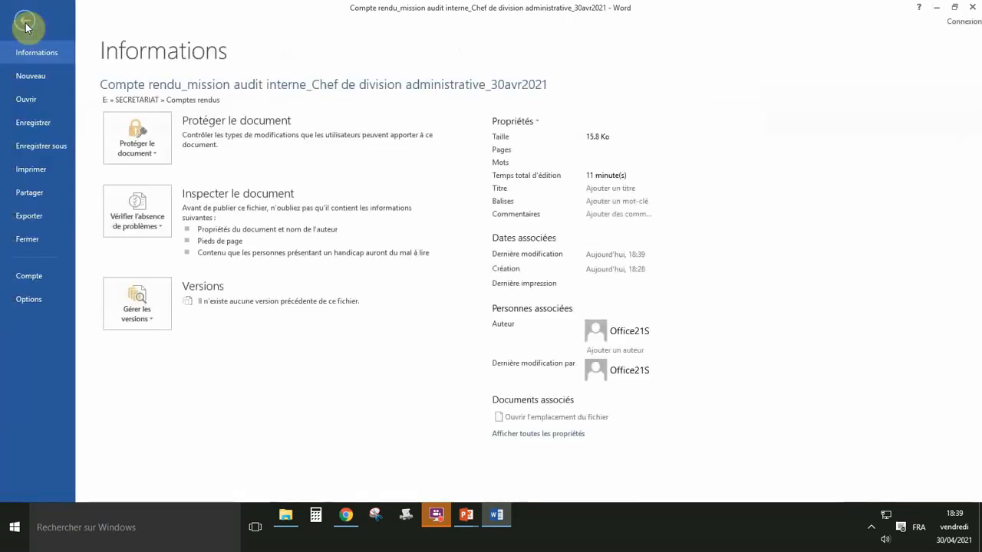
pyautogui.click(52, 148)
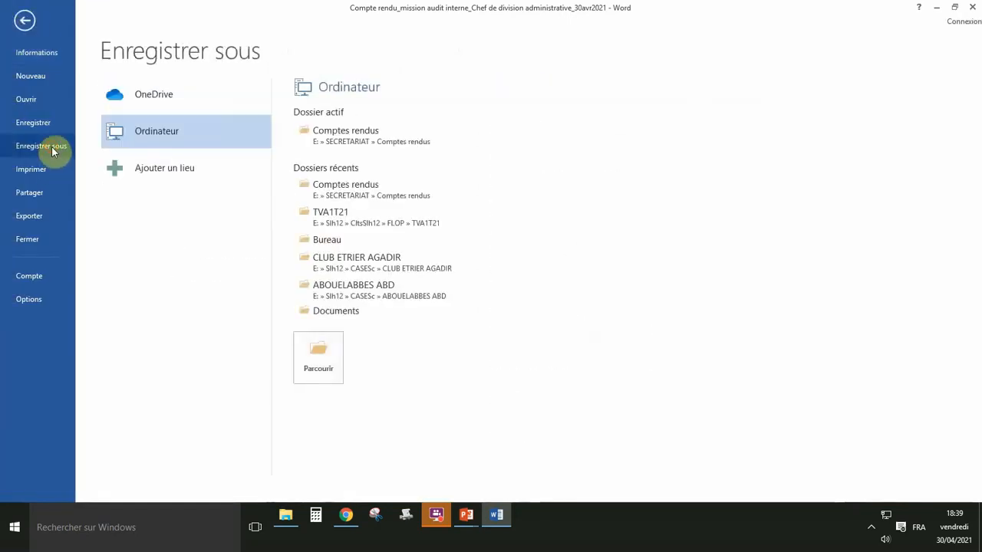
pyautogui.click(332, 138)
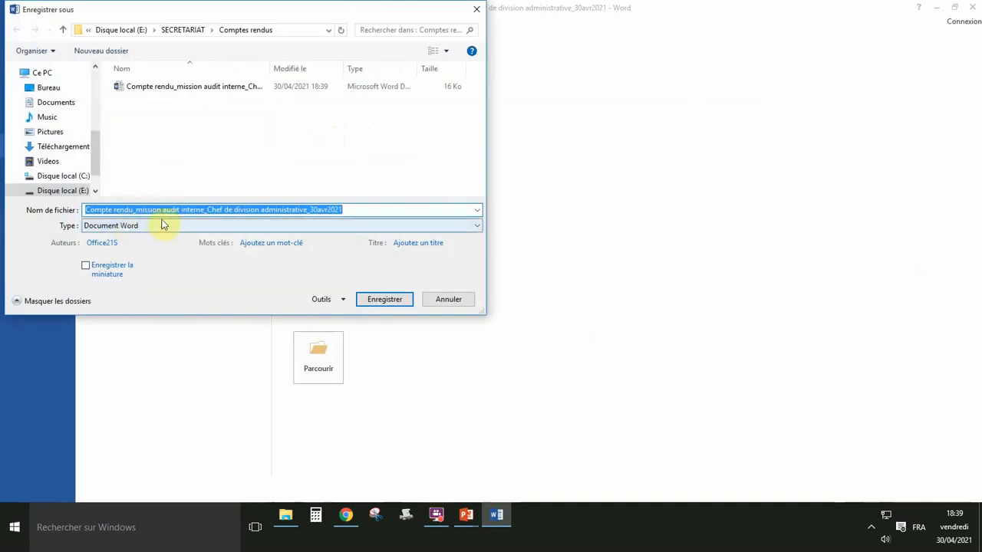
pyautogui.click(478, 229)
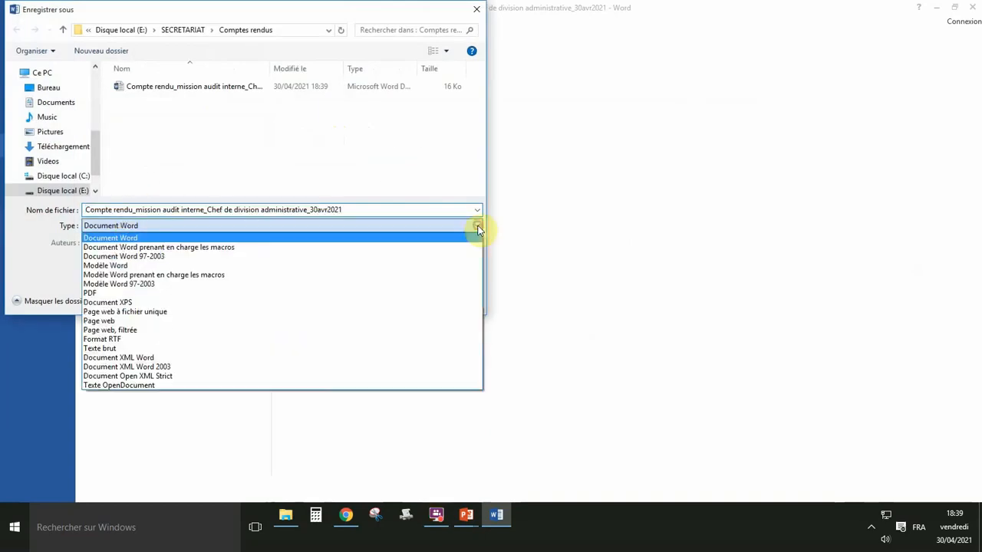
pyautogui.click(110, 294)
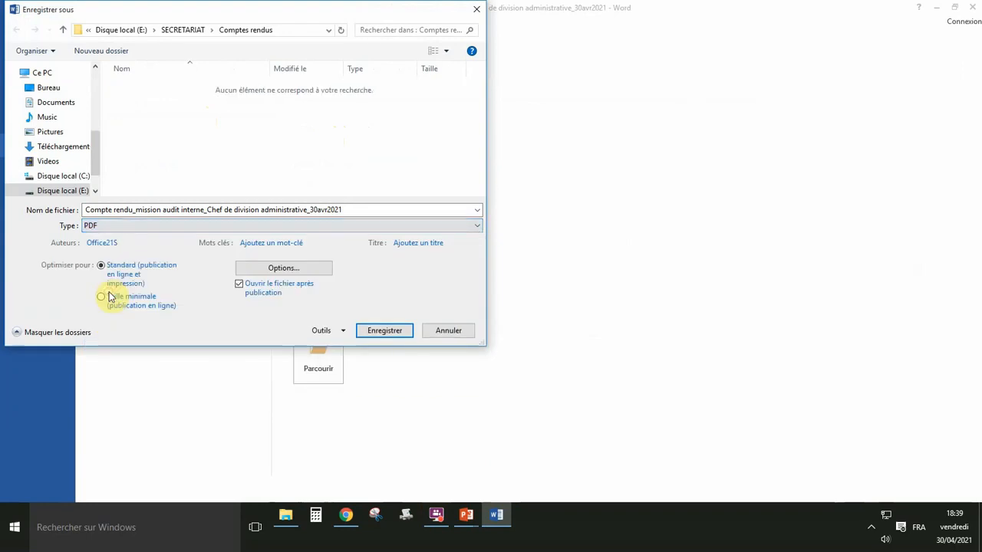
pyautogui.click(385, 331)
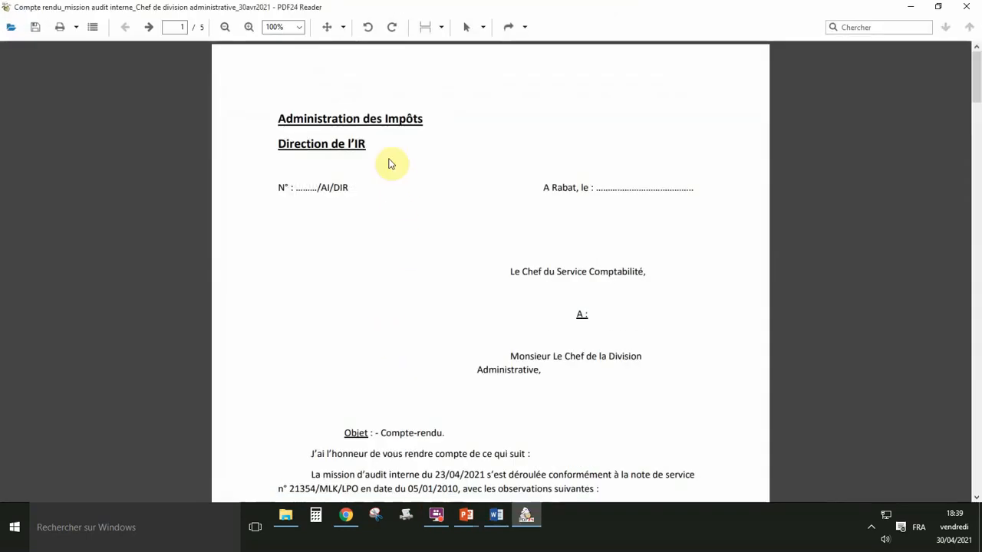
# Examine the PDF from the first page to the last and back, checking its layout and page numbers
pyautogui.scroll(-8, 560, 276)
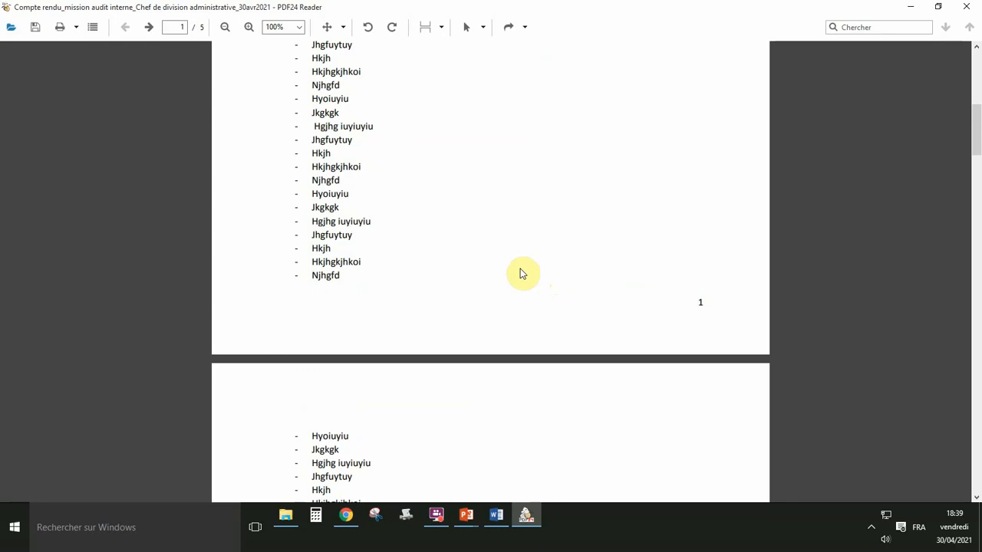
pyautogui.scroll(-10, 520, 273)
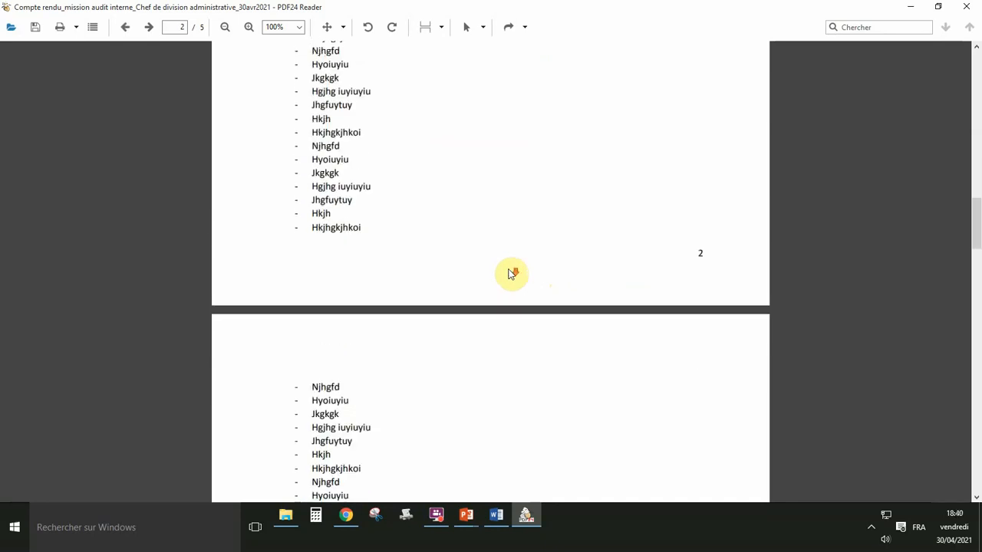
pyautogui.scroll(-10, 512, 273)
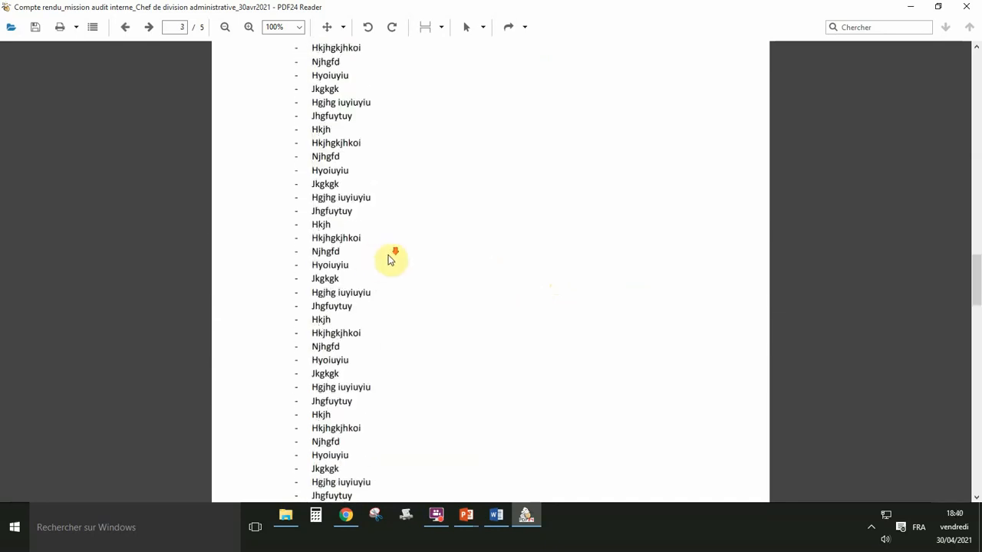
pyautogui.scroll(-7, 388, 260)
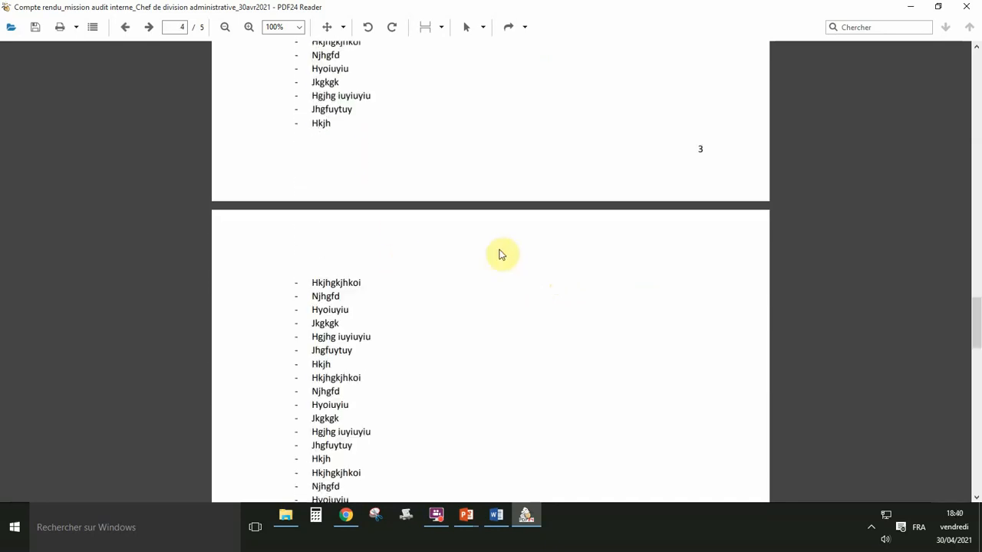
pyautogui.scroll(-10, 500, 254)
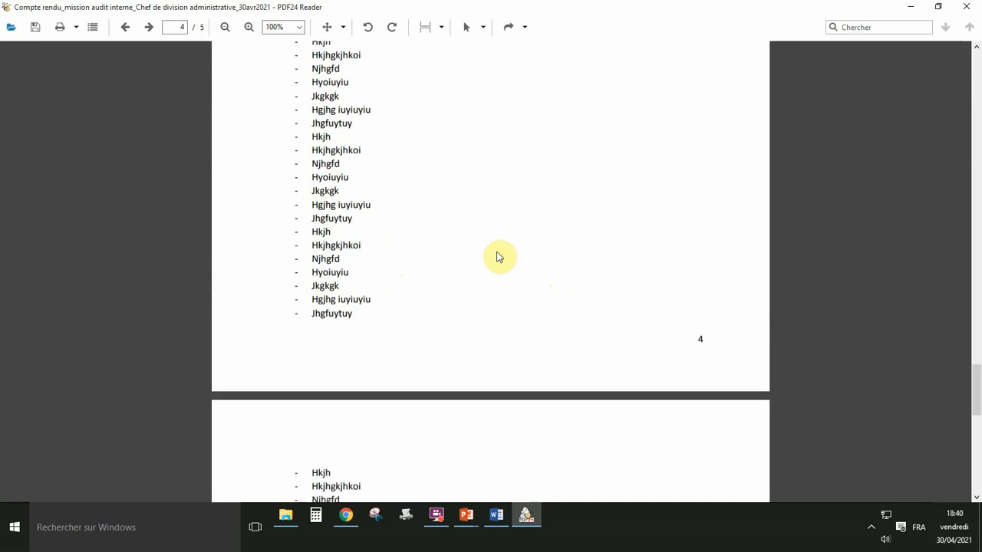
pyautogui.scroll(-8, 500, 256)
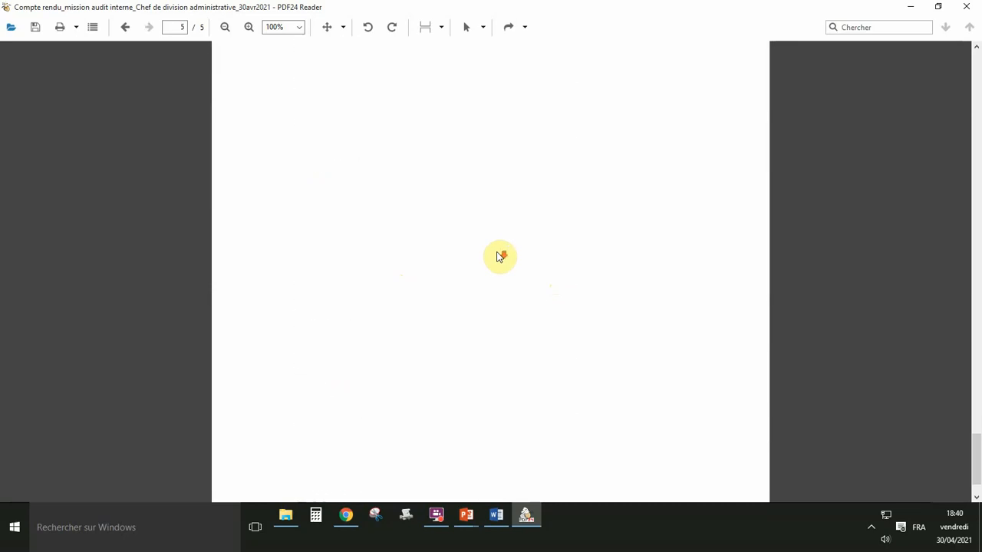
pyautogui.scroll(9, 500, 257)
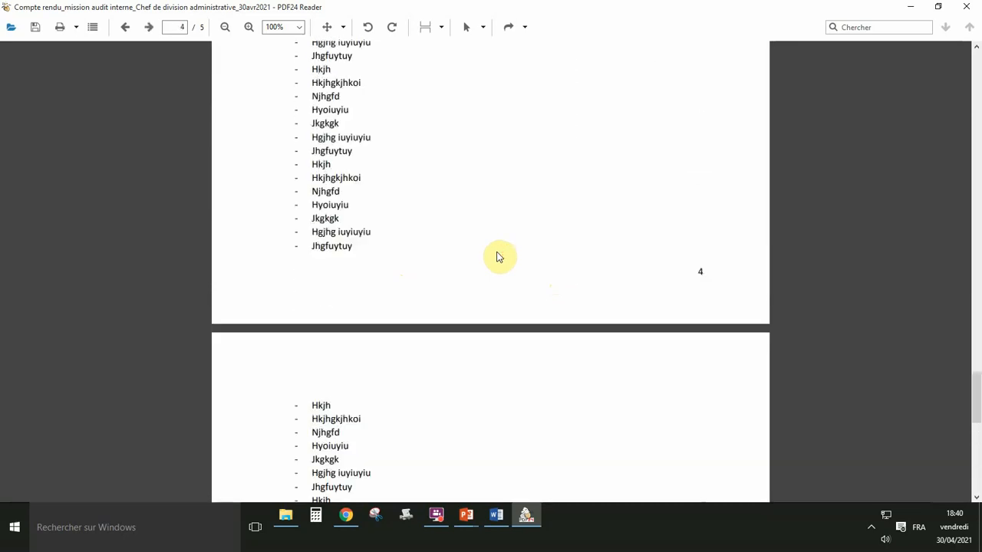
pyautogui.scroll(10, 497, 256)
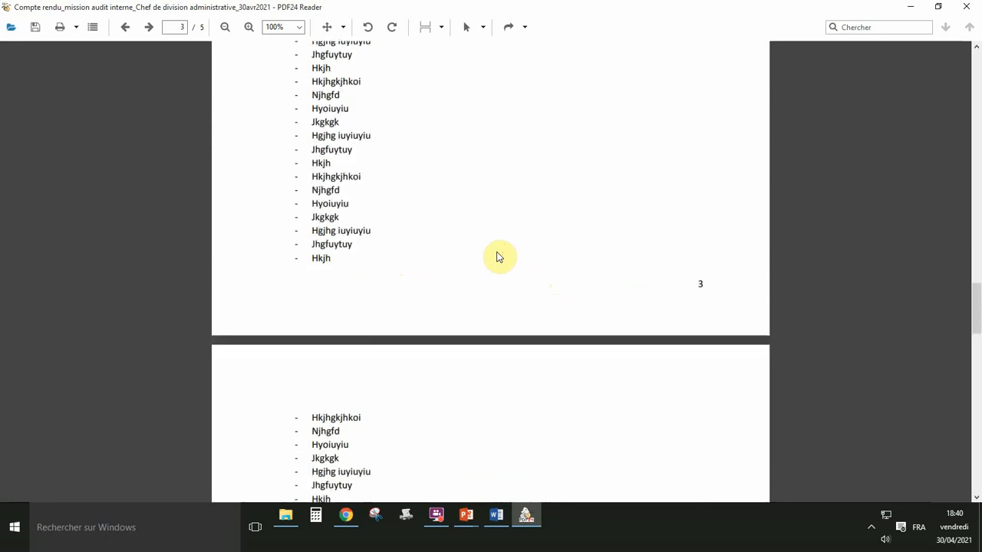
pyautogui.scroll(10, 497, 256)
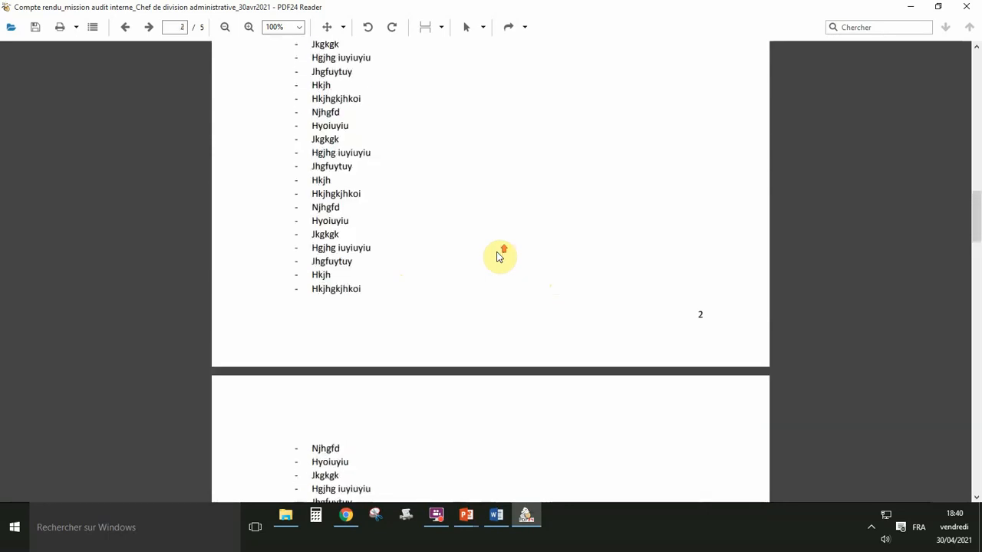
pyautogui.scroll(10, 498, 256)
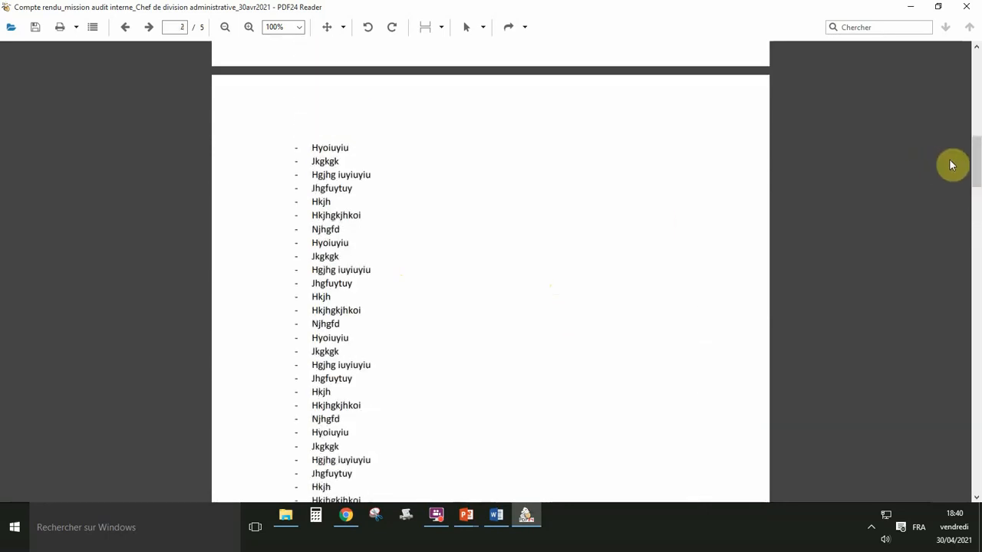
pyautogui.moveTo(975, 164); pyautogui.dragTo(974, 77)
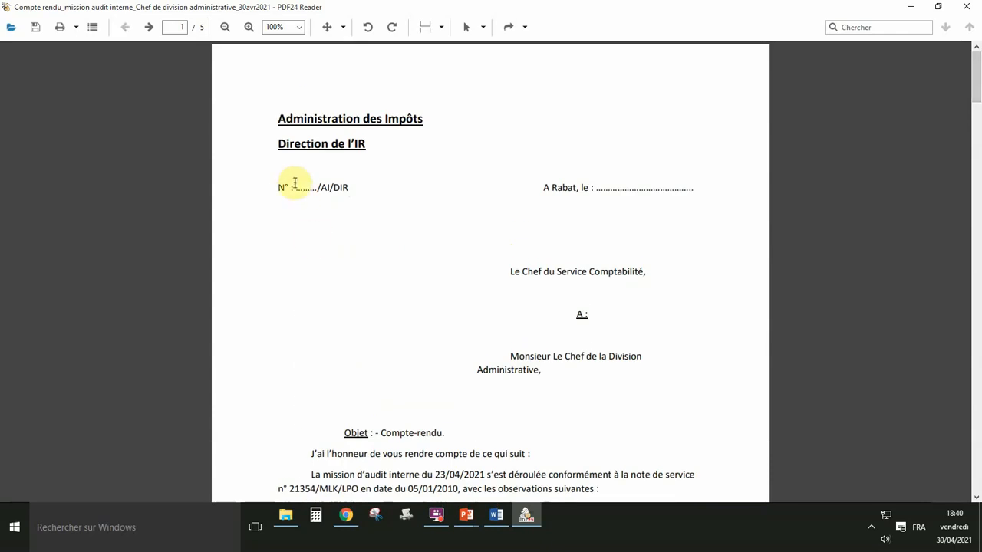
# Zoom the PDF out to 47% to view the whole first page, and zoom back in to 93%
pyautogui.click(226, 31)
pyautogui.click(226, 31)
pyautogui.click(227, 31)
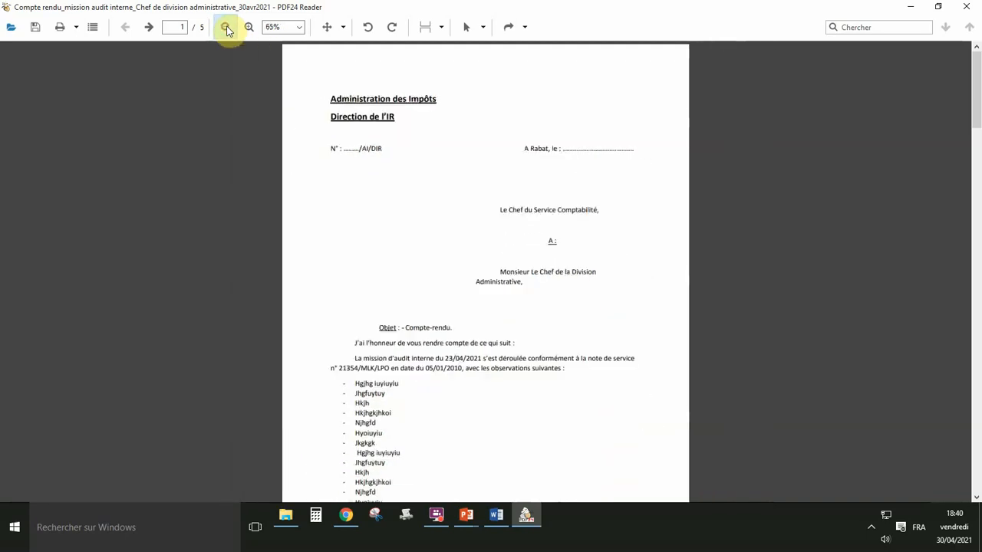
pyautogui.click(226, 31)
pyautogui.click(226, 31)
pyautogui.click(226, 31)
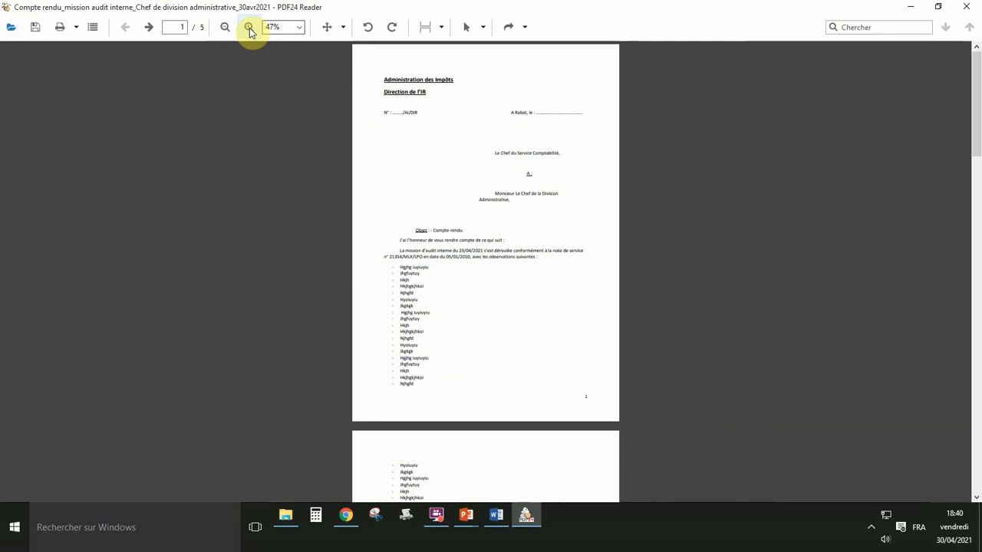
pyautogui.click(249, 30)
pyautogui.click(249, 29)
pyautogui.click(249, 29)
pyautogui.click(249, 29)
pyautogui.click(249, 29)
pyautogui.click(249, 29)
pyautogui.click(250, 29)
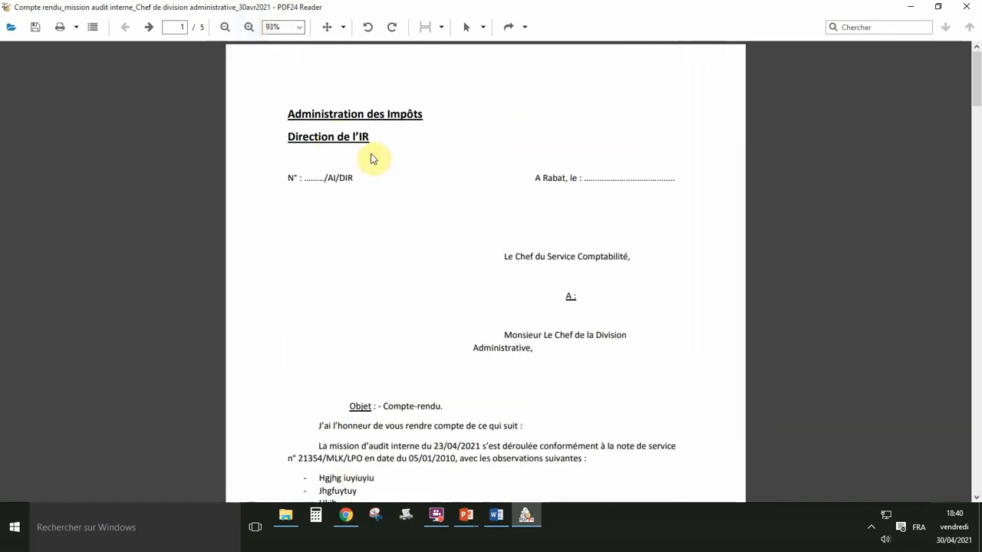
# Open the print settings for the PDF and close them without printing
pyautogui.hotkey('ctrl', 'p')
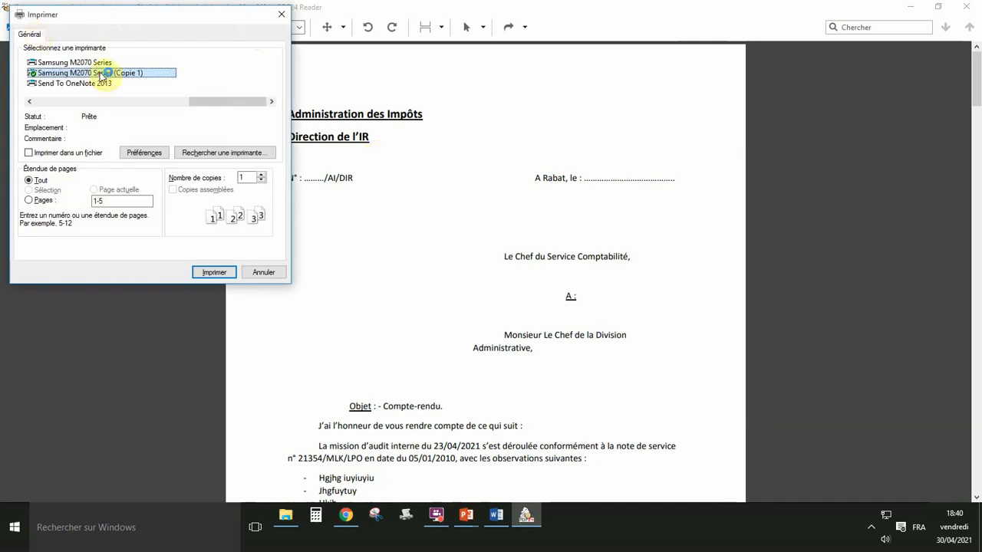
pyautogui.click(264, 272)
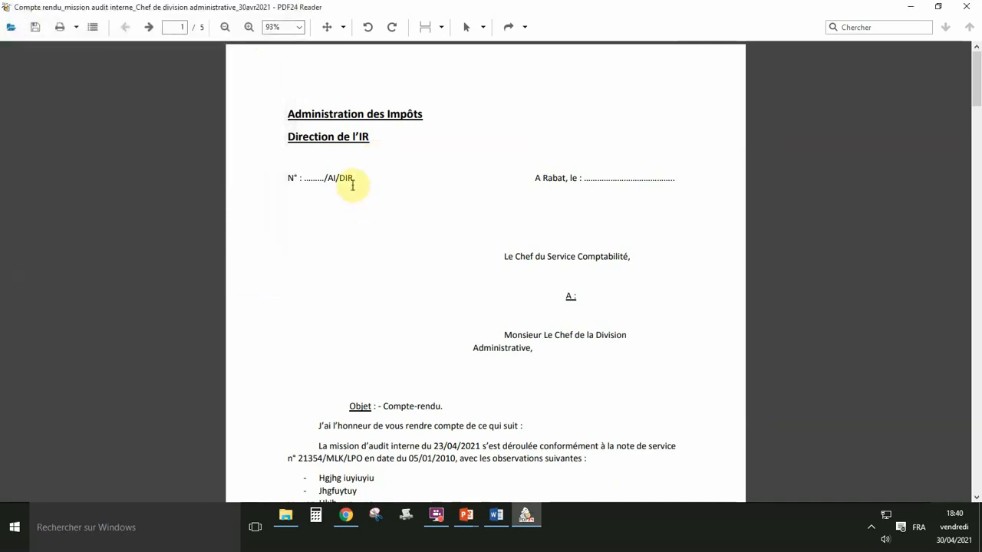
# Close the PDF and the Word report to return to the Comptes rendus folder
pyautogui.scroll(-1, 358, 146)
pyautogui.scroll(1, 357, 125)
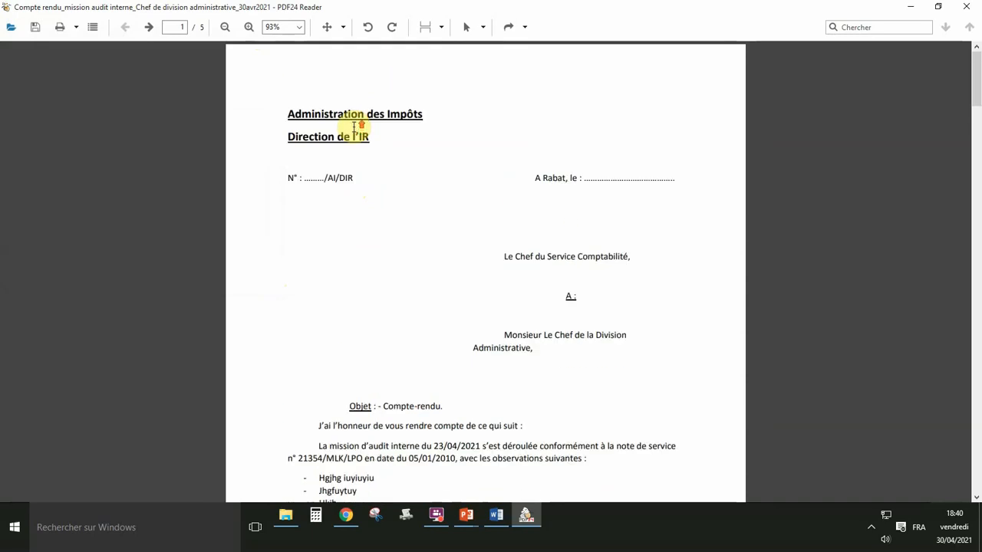
pyautogui.click(968, 8)
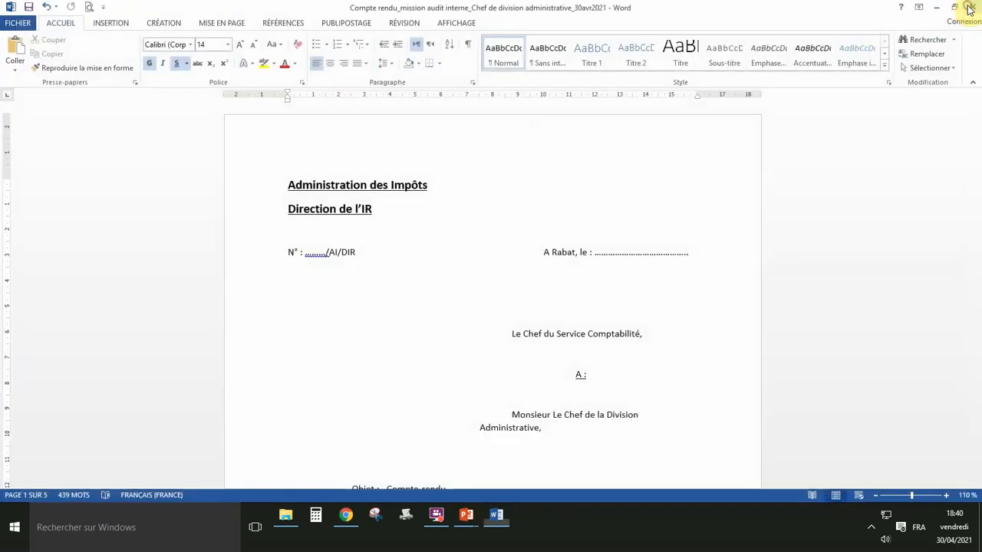
pyautogui.click(403, 186)
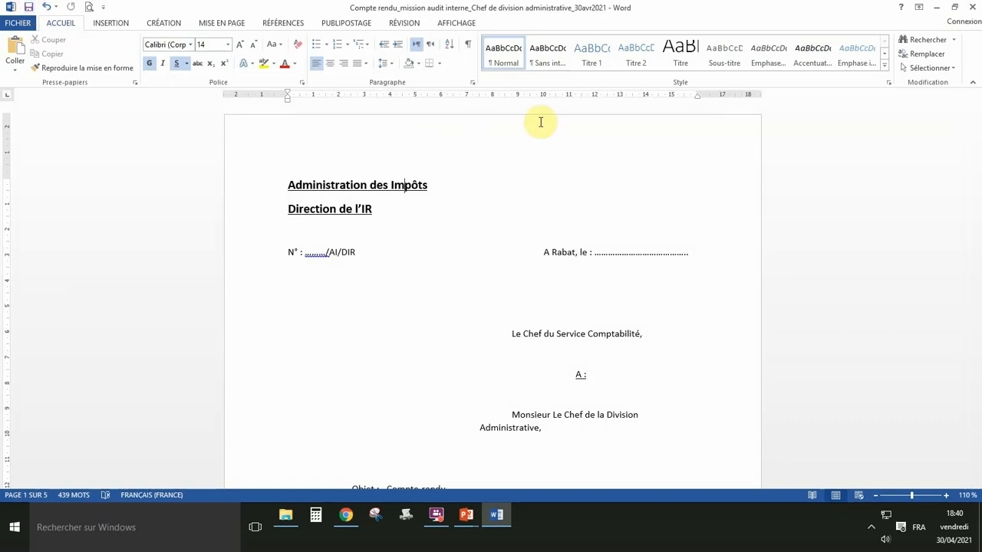
pyautogui.click(974, 9)
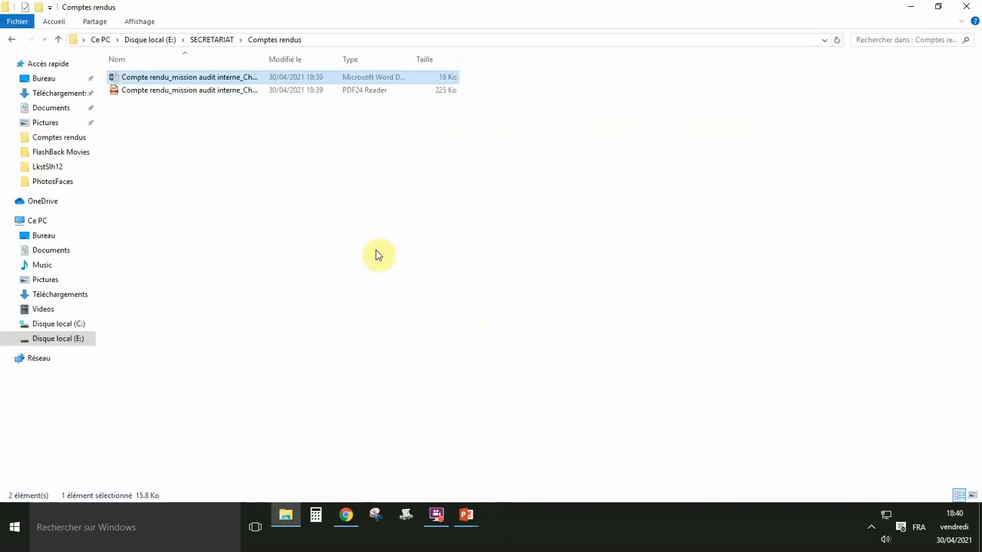
# Widen the Nom column to fit the full file names and check the Word and PDF versions of the report
pyautogui.click(221, 164)
pyautogui.doubleClick(261, 59)
pyautogui.click(116, 78)
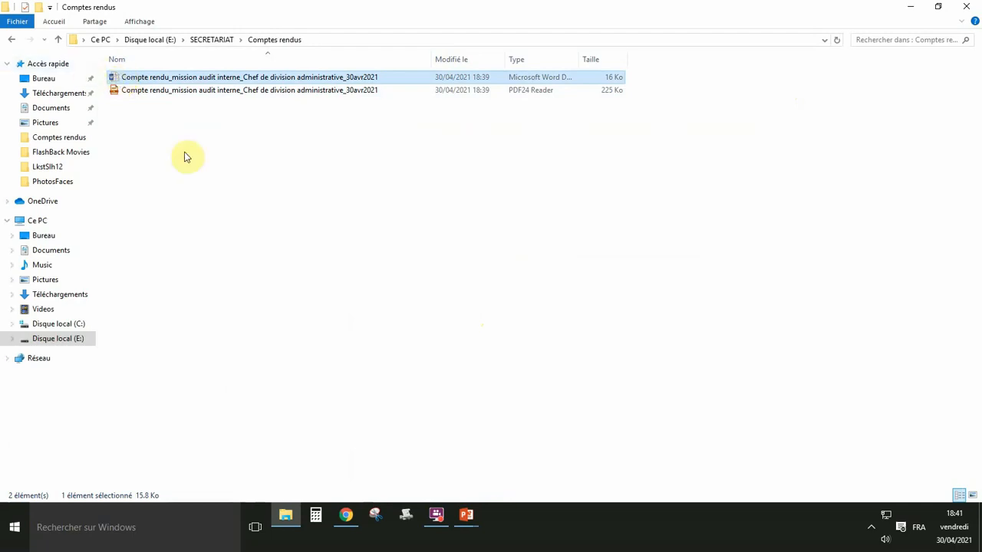
pyautogui.click(179, 91)
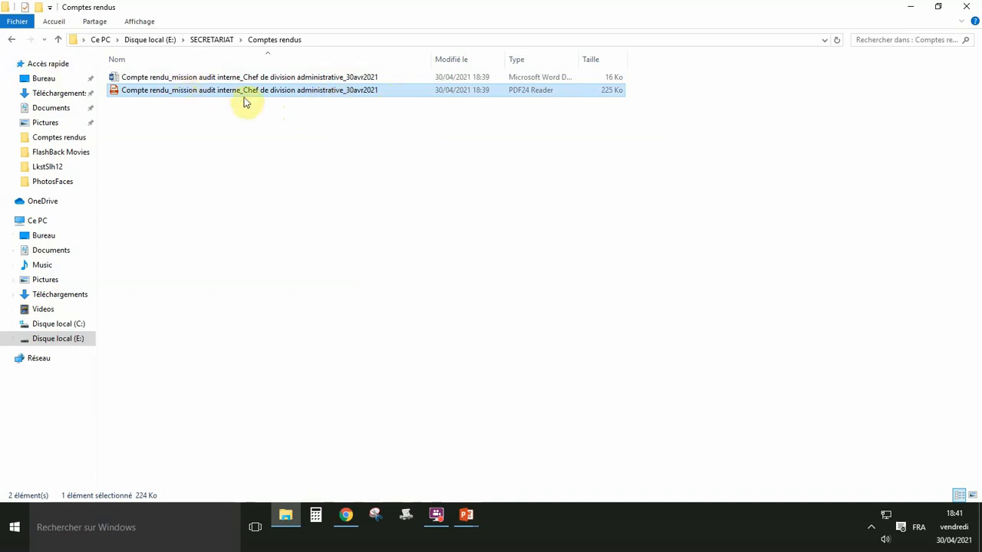
pyautogui.click(877, 39)
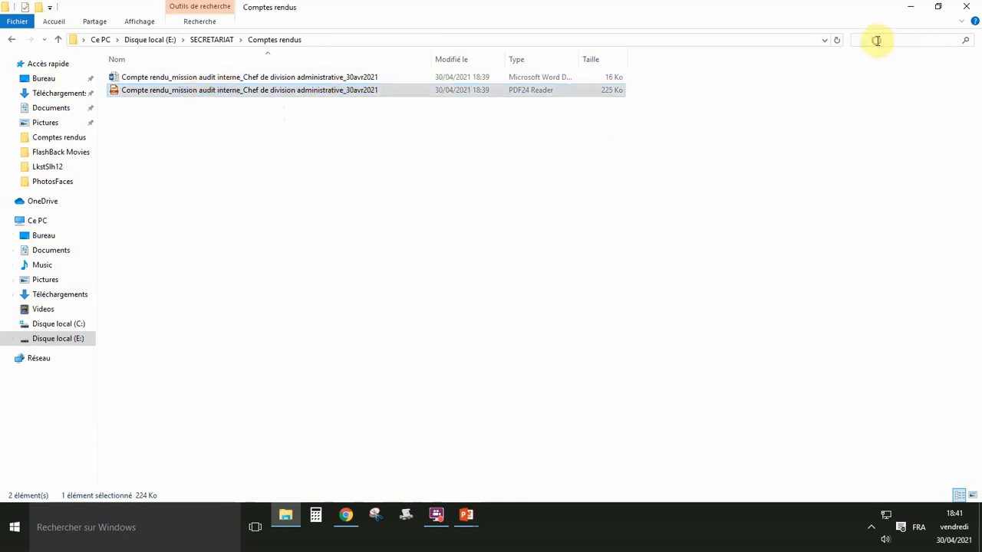
pyautogui.click(202, 78)
pyautogui.click(199, 90)
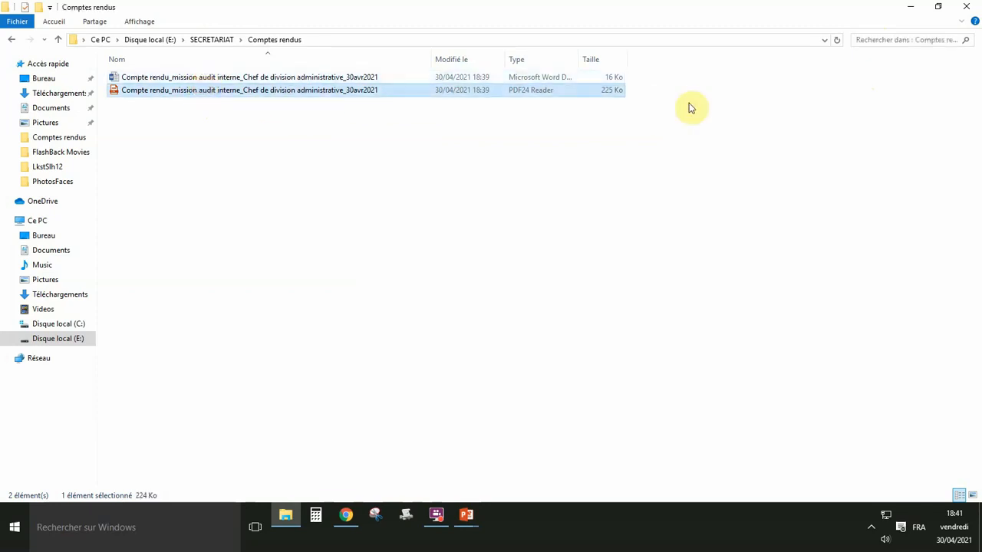
# Go up to the SECRETARIAT folder and search it for "mission audit interne"
pyautogui.click(861, 40)
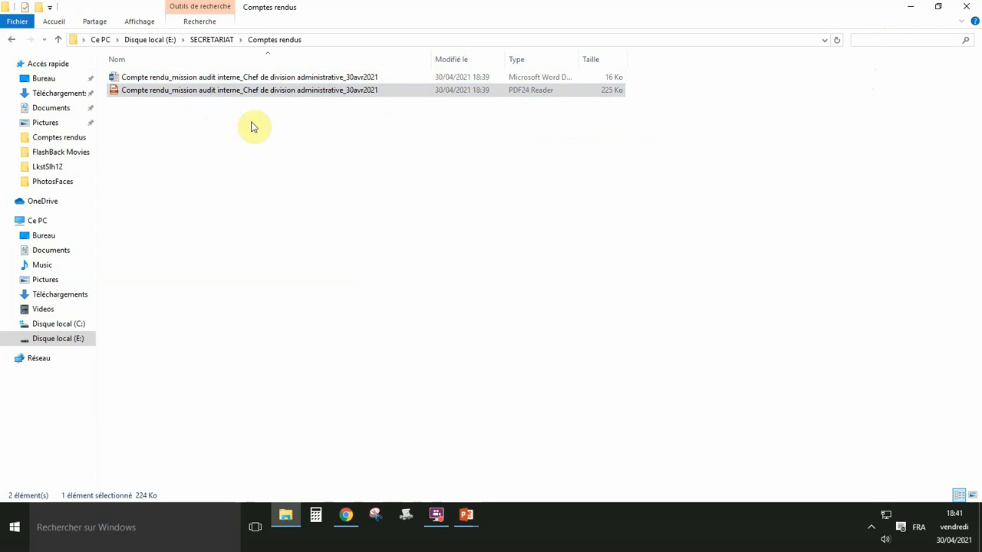
pyautogui.click(58, 39)
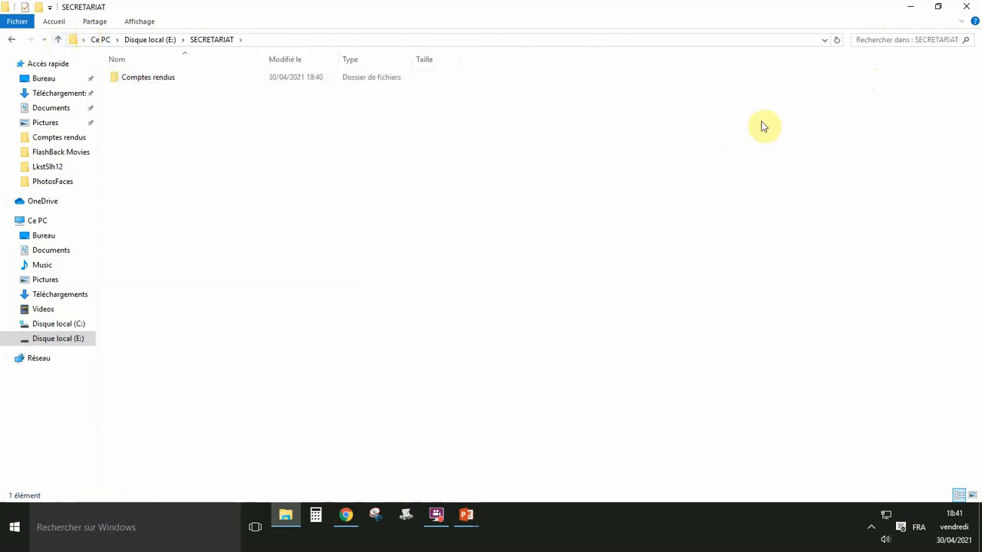
pyautogui.click(881, 37)
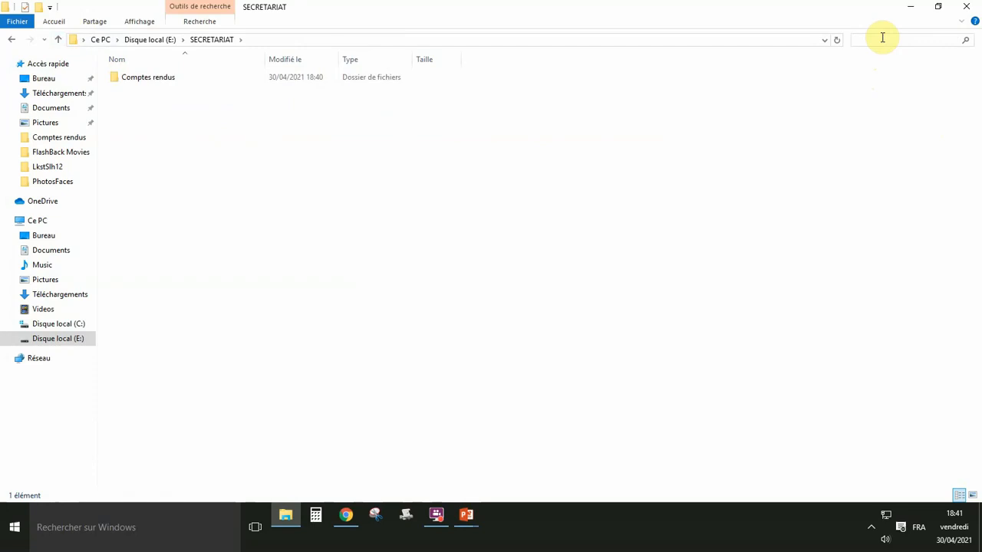
pyautogui.write('mission a')
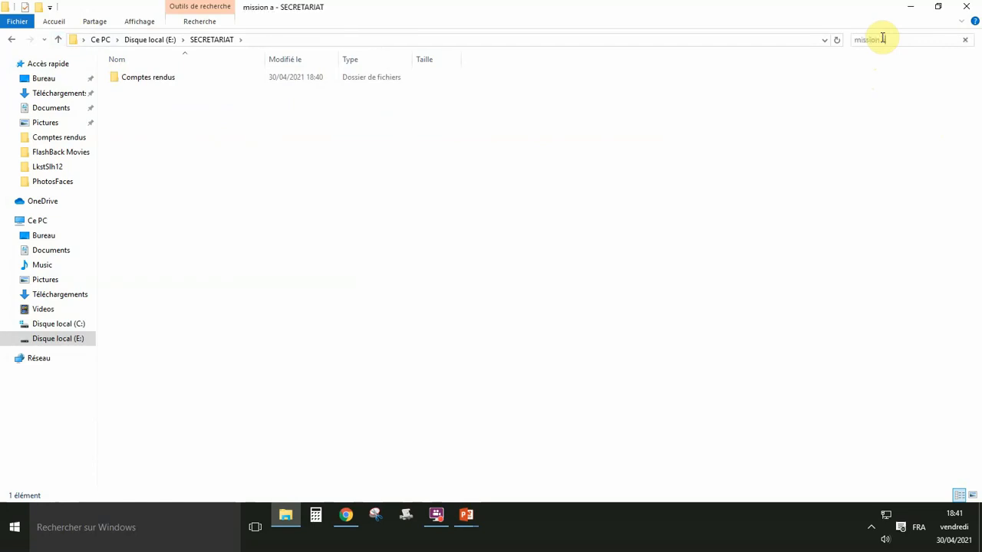
pyautogui.write('udit interne')
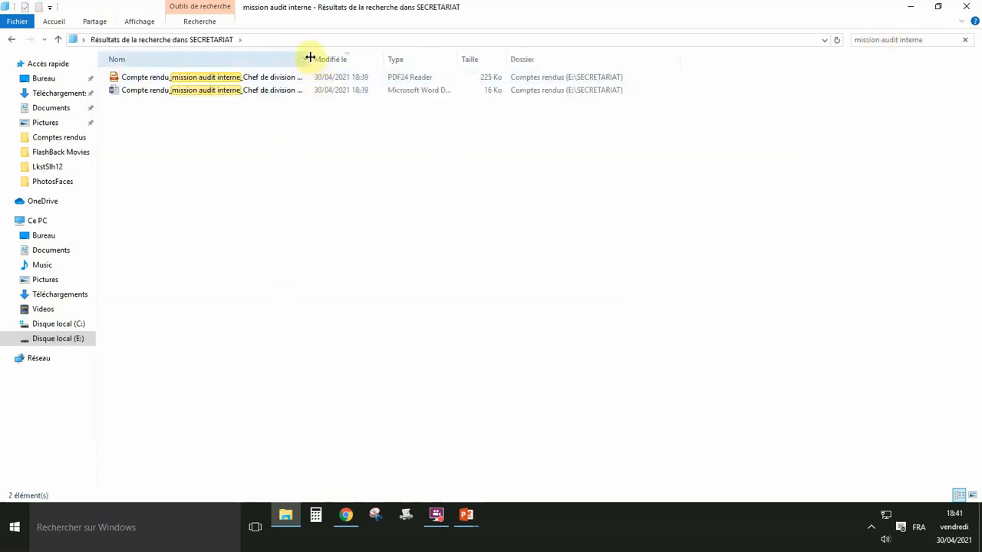
# Widen the Nom column in the search results to read the full file names, and check the Word and PDF entries
pyautogui.moveTo(312, 59); pyautogui.dragTo(384, 60)
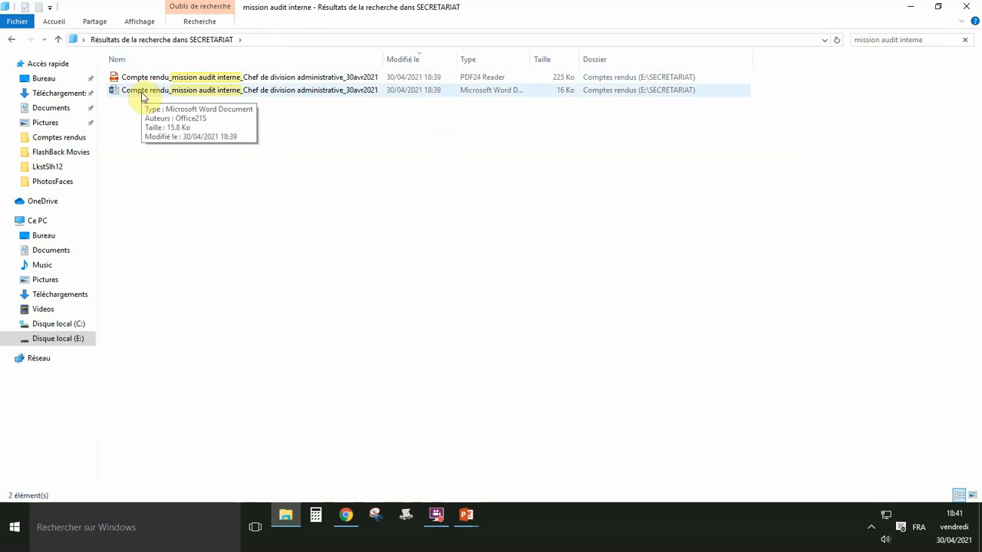
pyautogui.click(118, 92)
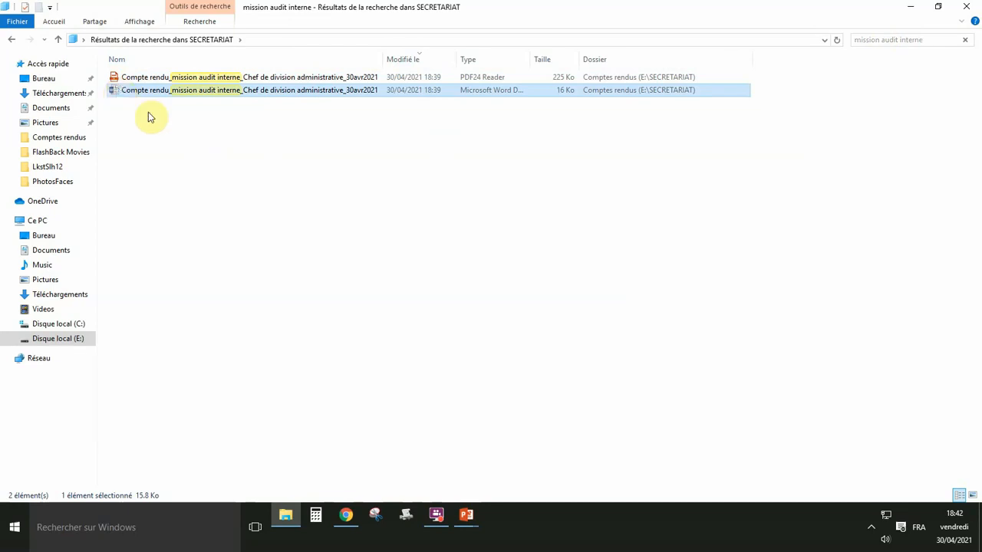
pyautogui.click(214, 153)
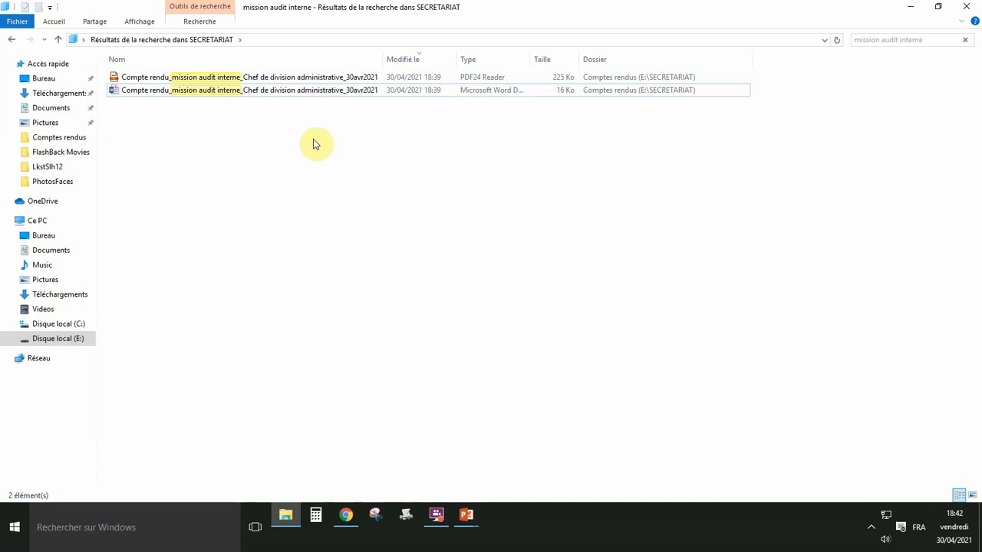
pyautogui.click(151, 80)
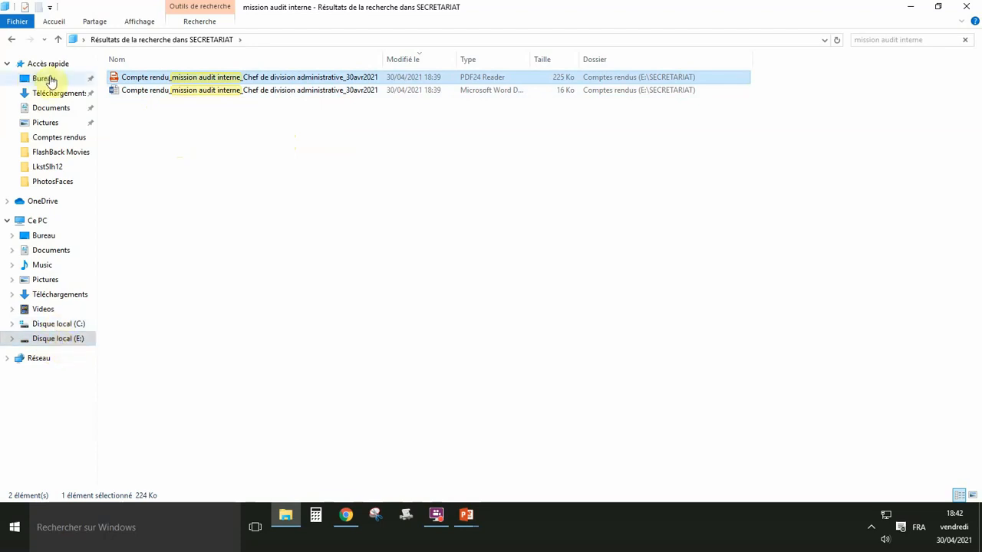
pyautogui.click(186, 153)
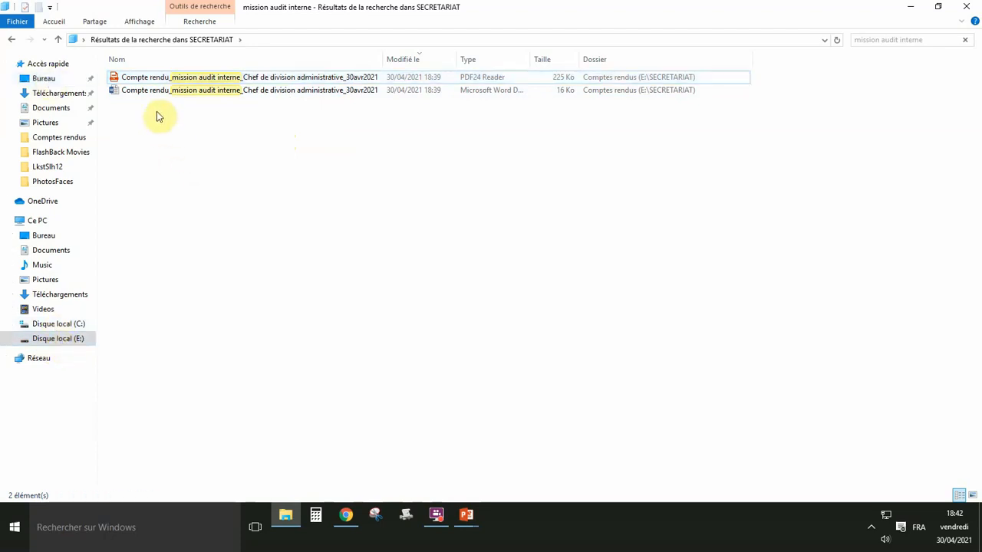
# Open the report's PDF from the search results, look through it to the last page, and close it
pyautogui.doubleClick(119, 77)
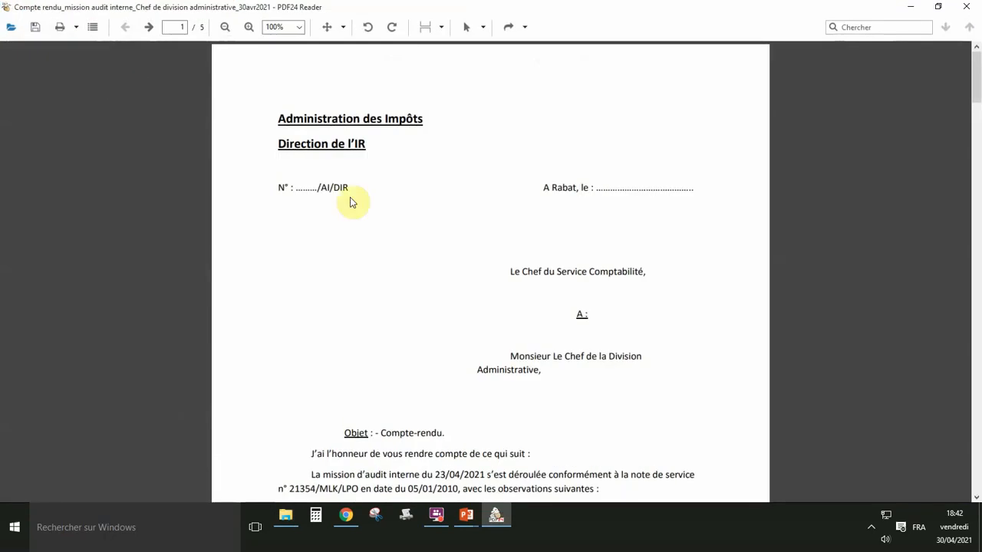
pyautogui.scroll(-3, 432, 250)
pyautogui.scroll(3, 432, 250)
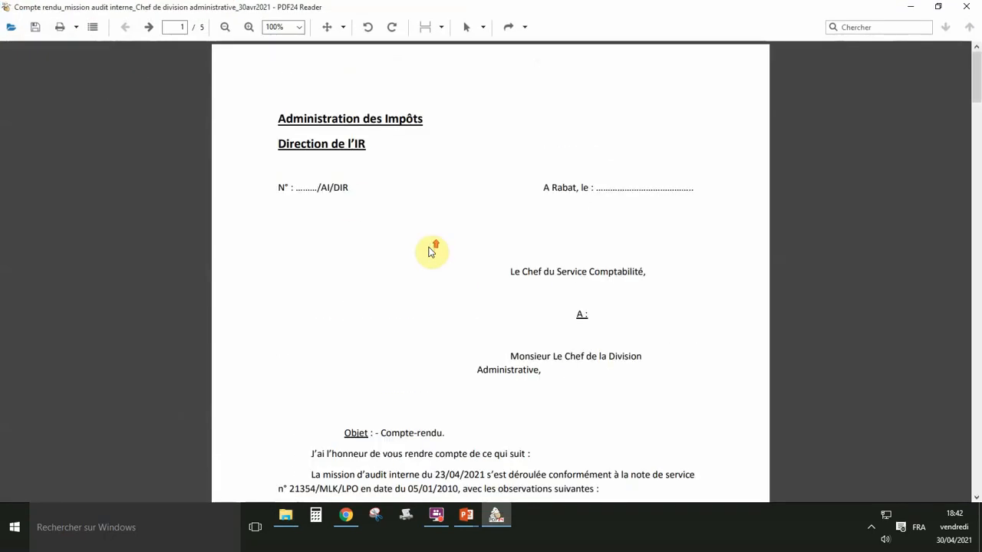
pyautogui.scroll(-10, 431, 251)
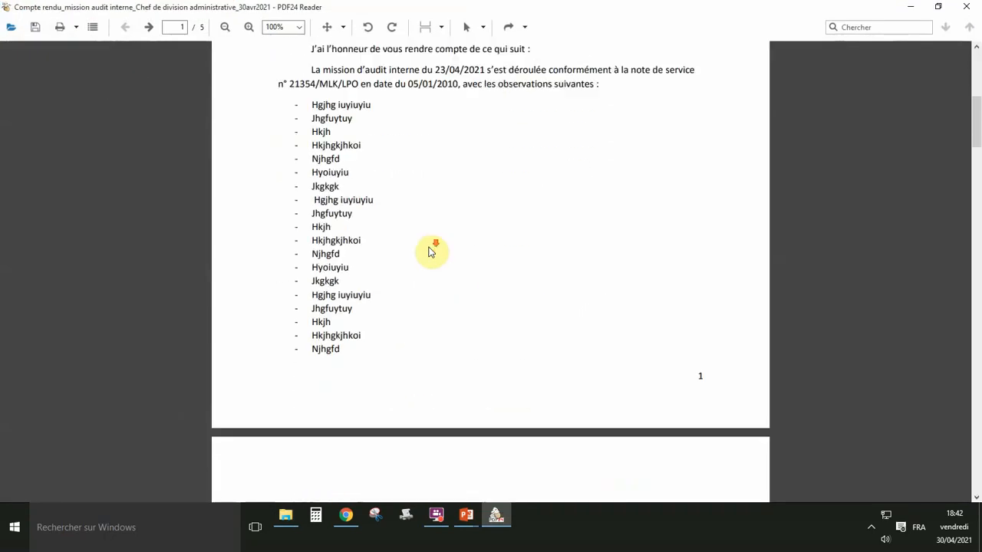
pyautogui.scroll(-15, 430, 253)
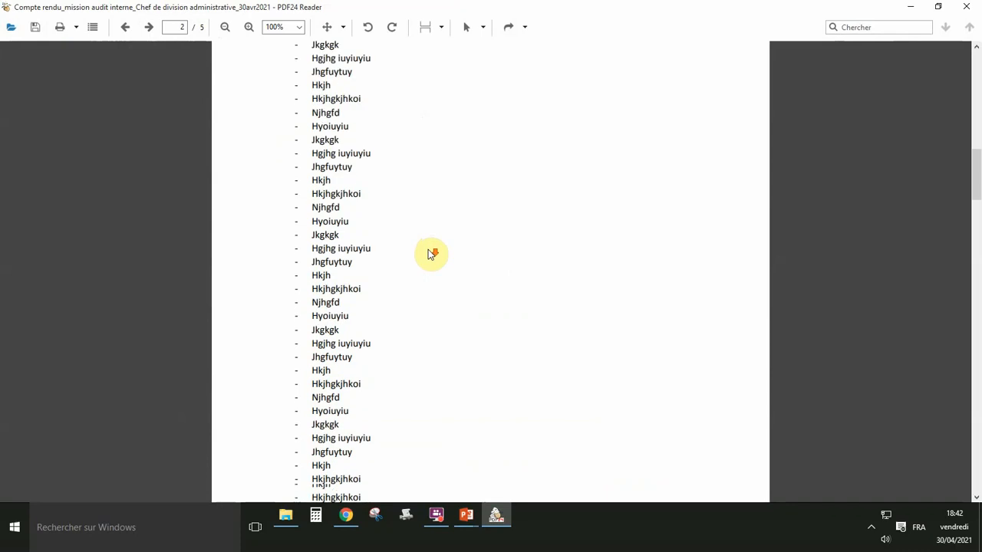
pyautogui.scroll(-15, 431, 257)
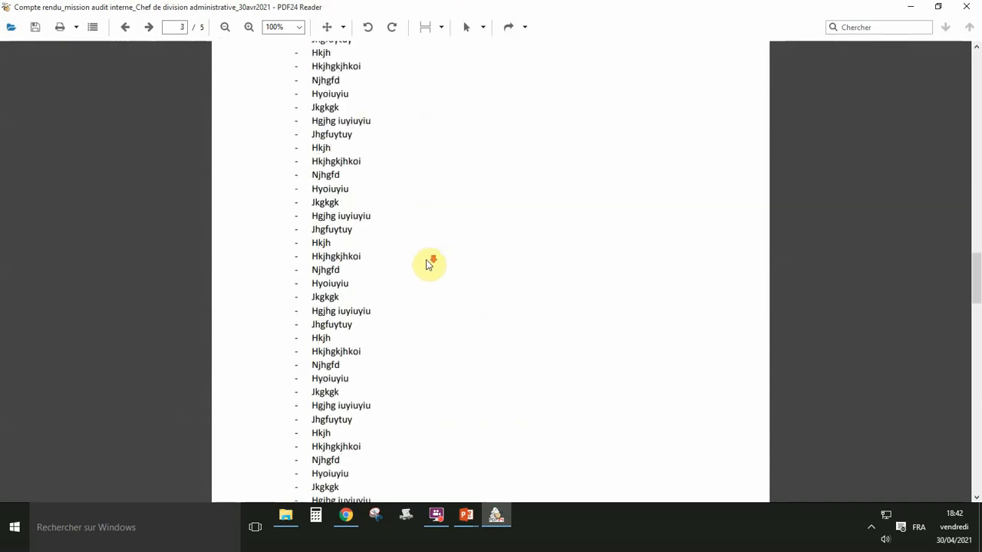
pyautogui.scroll(-15, 427, 264)
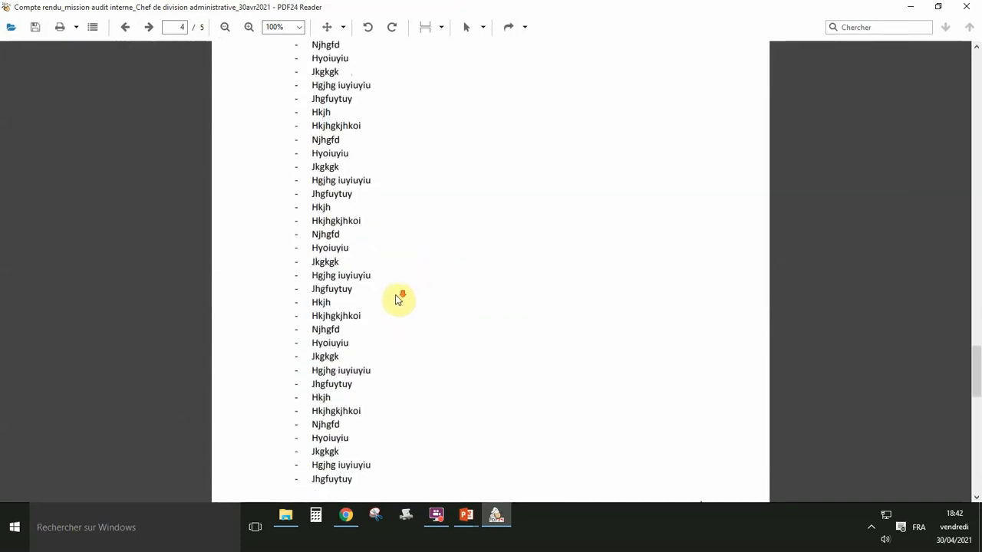
pyautogui.scroll(-8, 398, 299)
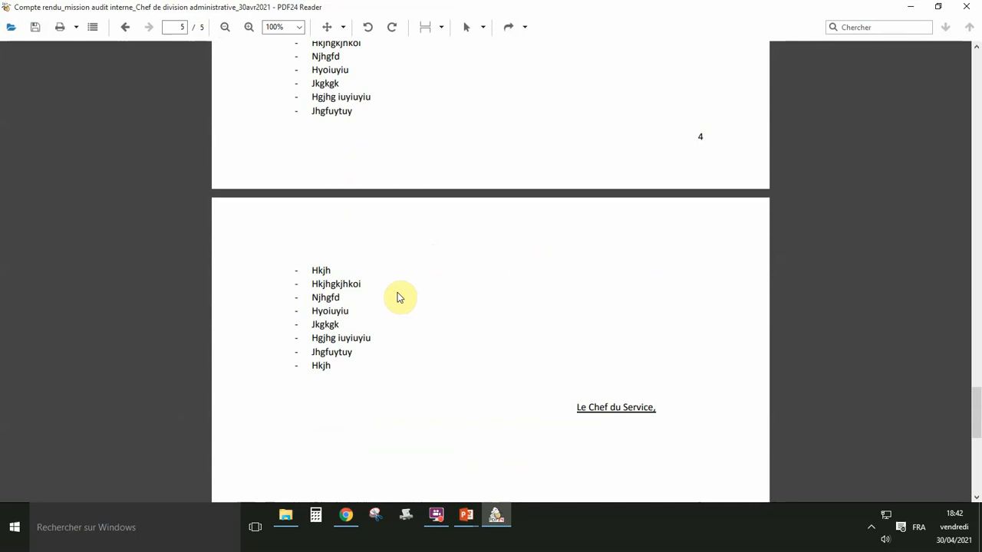
pyautogui.scroll(-7, 389, 281)
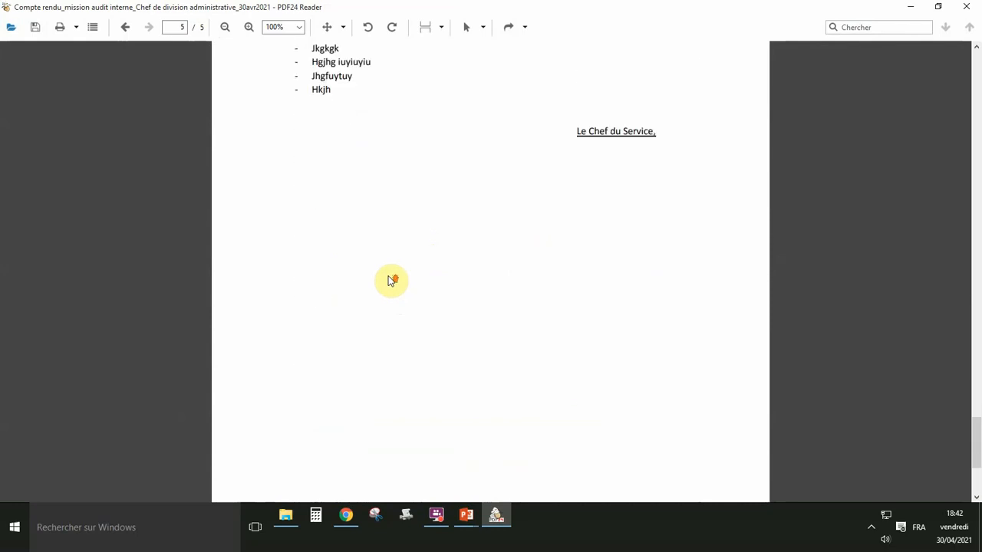
pyautogui.scroll(3, 389, 280)
pyautogui.click(965, 7)
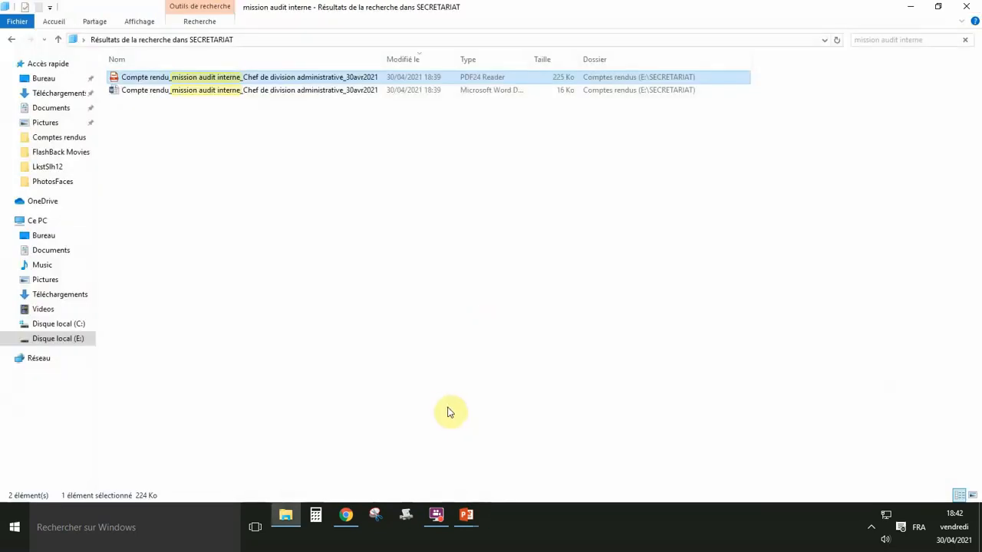
# Switch to the running PowerPoint slide show and advance it to the closing thank-you slide
pyautogui.moveTo(465, 514)
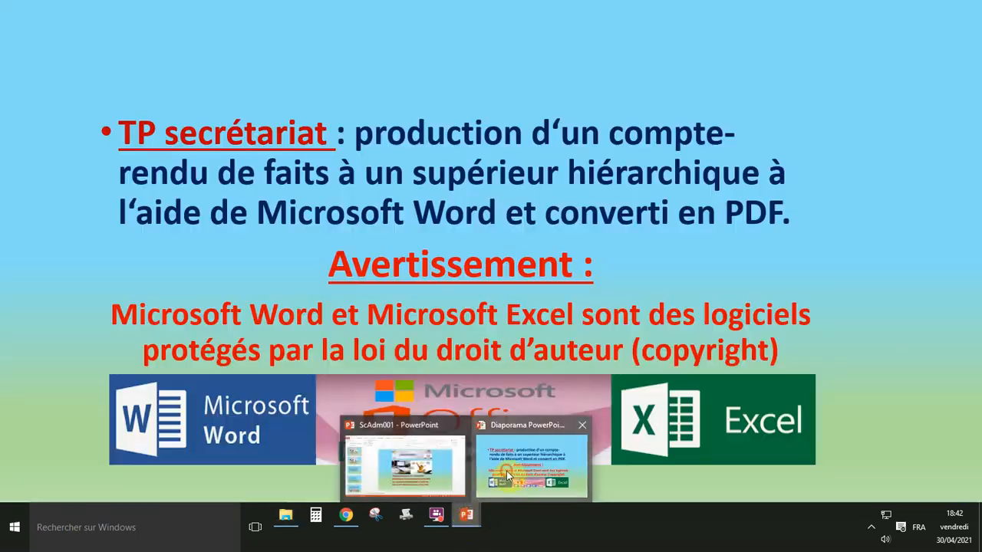
pyautogui.click(507, 477)
pyautogui.click(494, 309)
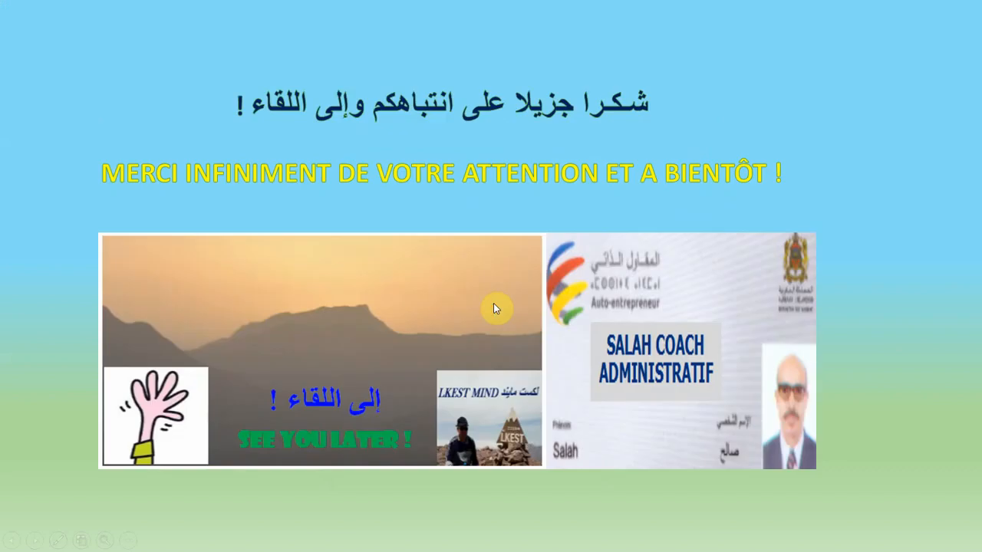